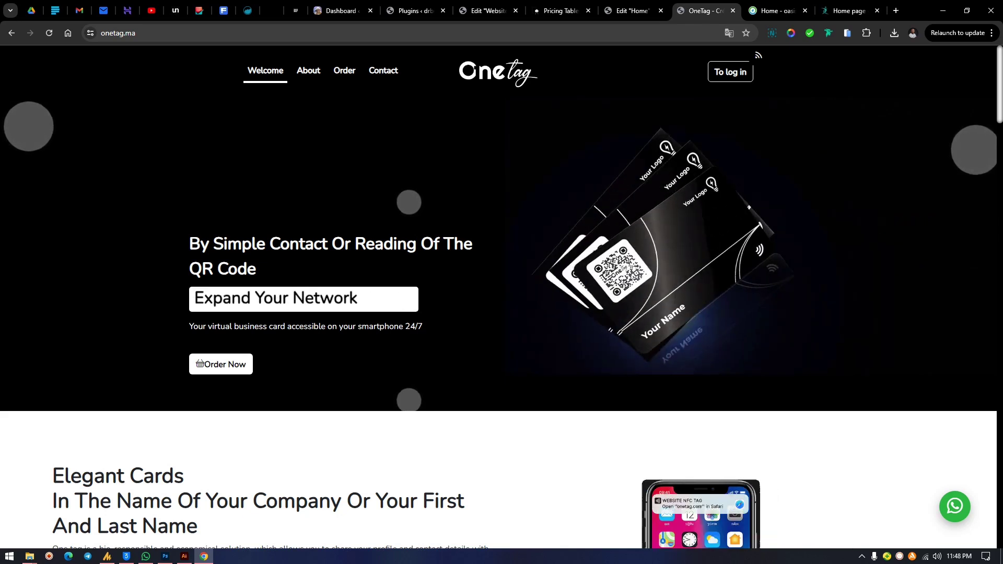
right_click(724, 231)
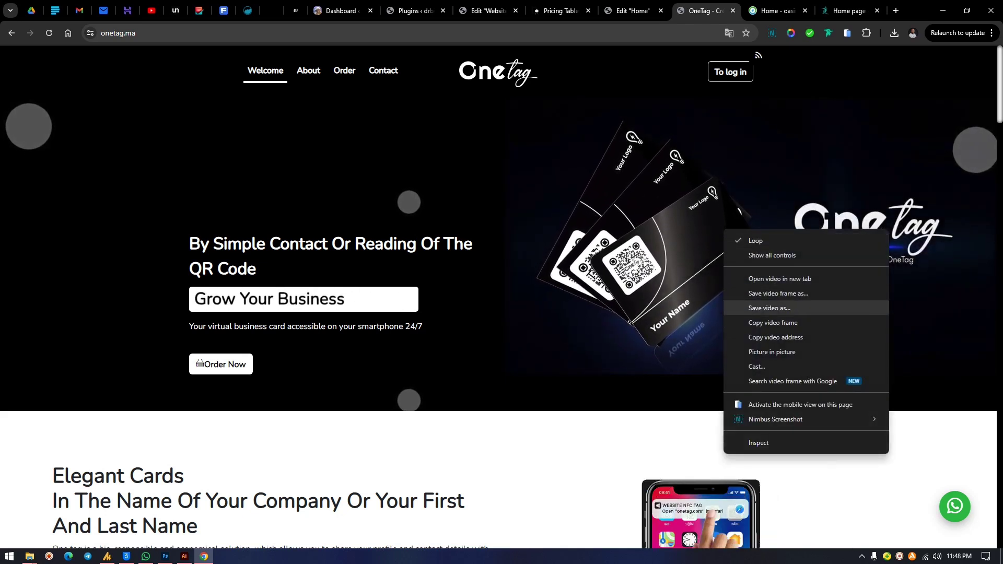
left_click(768, 308)
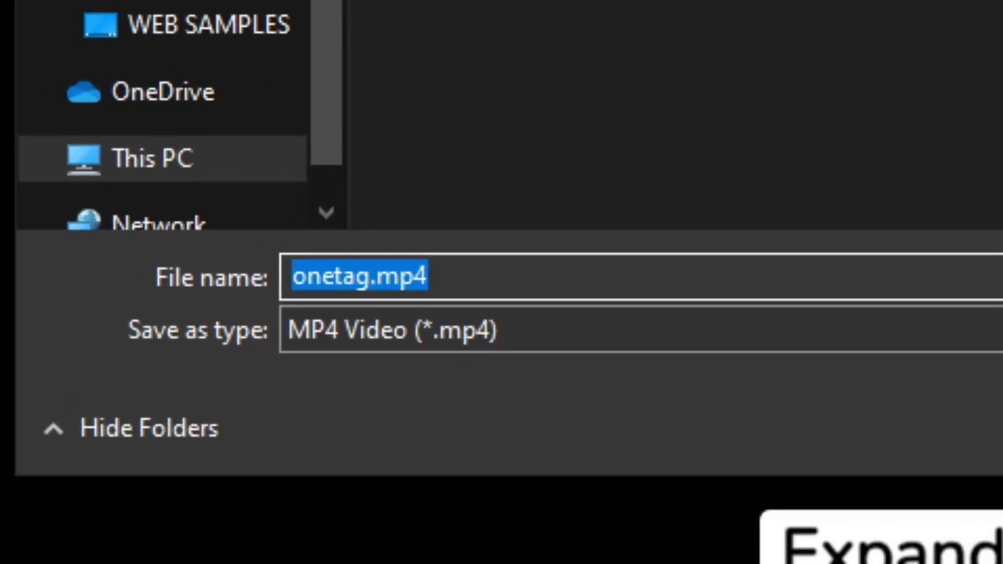
type("#DBDBDB")
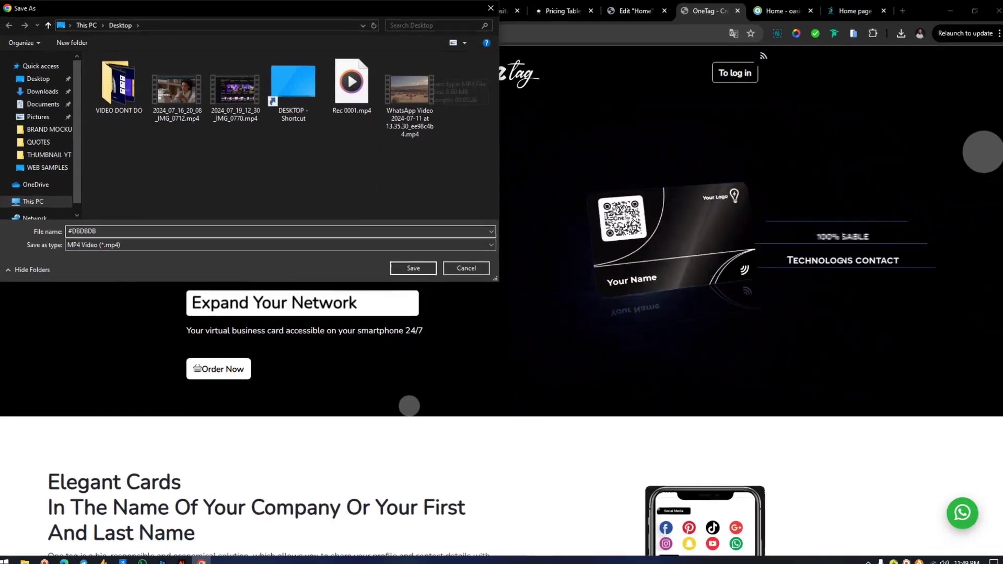
key("Escape")
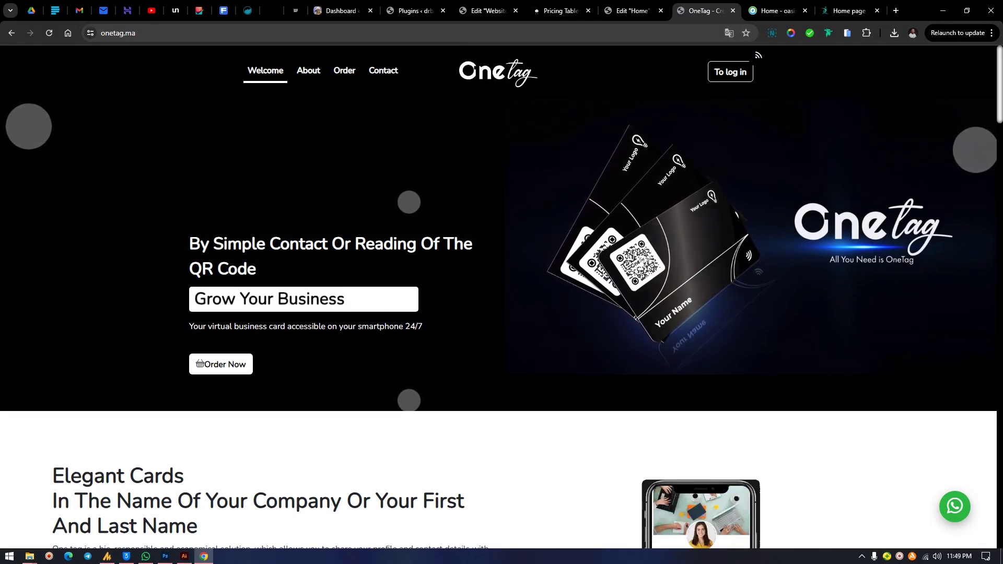
Compare the home pages of Oasis of Love Church, Your Wellness Clinic and OneTag, and view the church page's editor
key("ctrl+Tab")
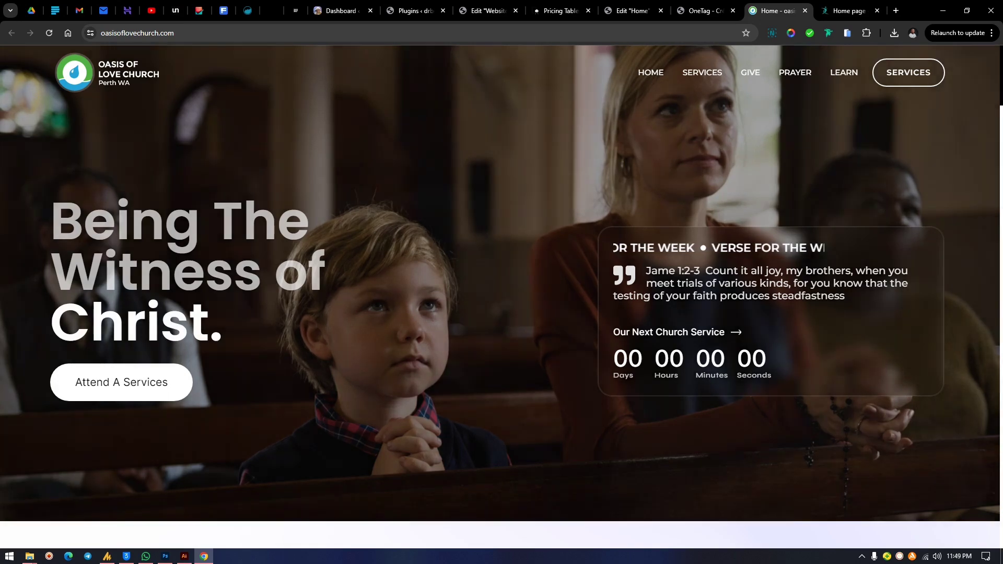
key("ctrl+Tab")
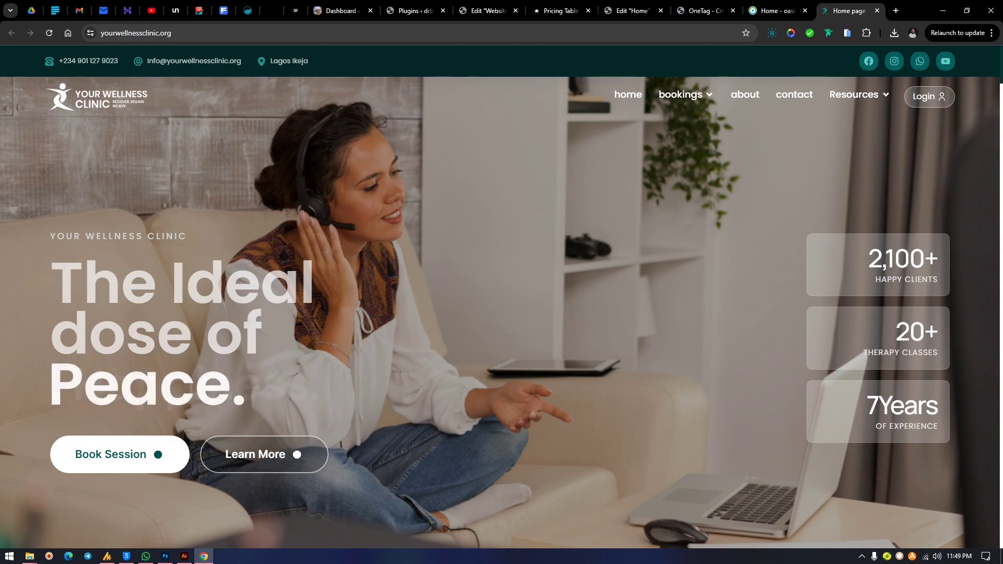
key("ctrl+shift+Tab")
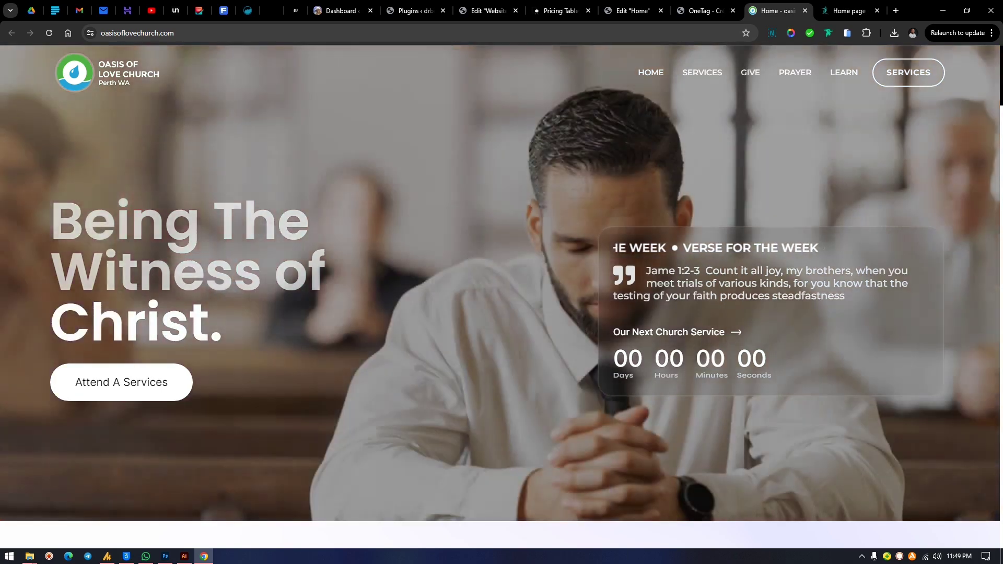
left_click_drag(615, 248, 818, 249)
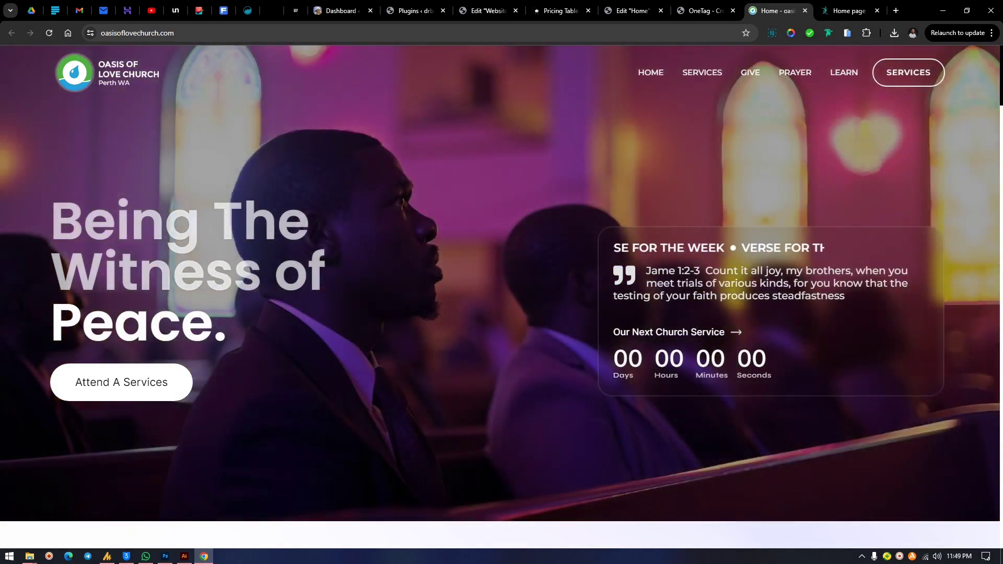
left_click(700, 10)
left_click(629, 11)
left_click(699, 10)
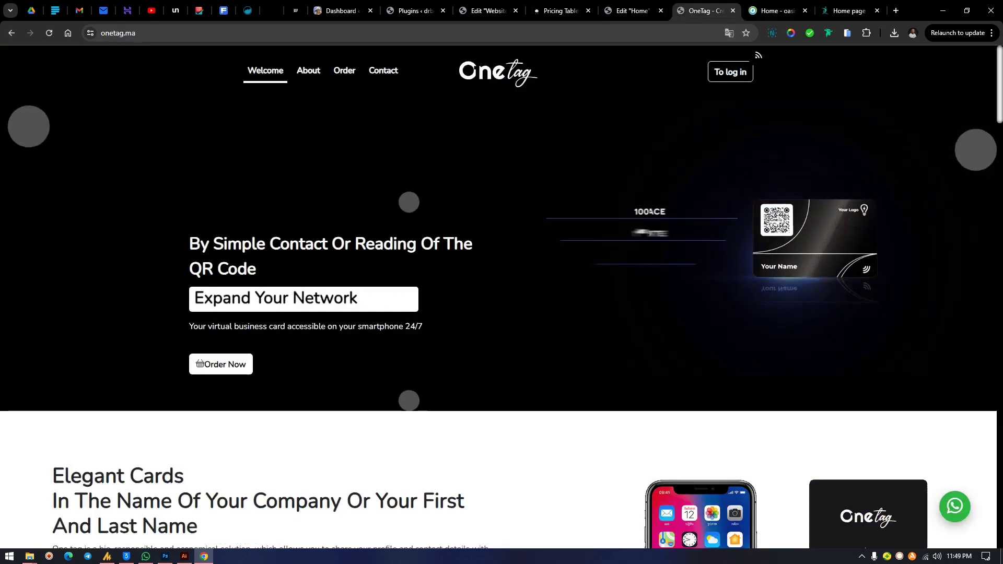
key("ctrl+shift+Tab")
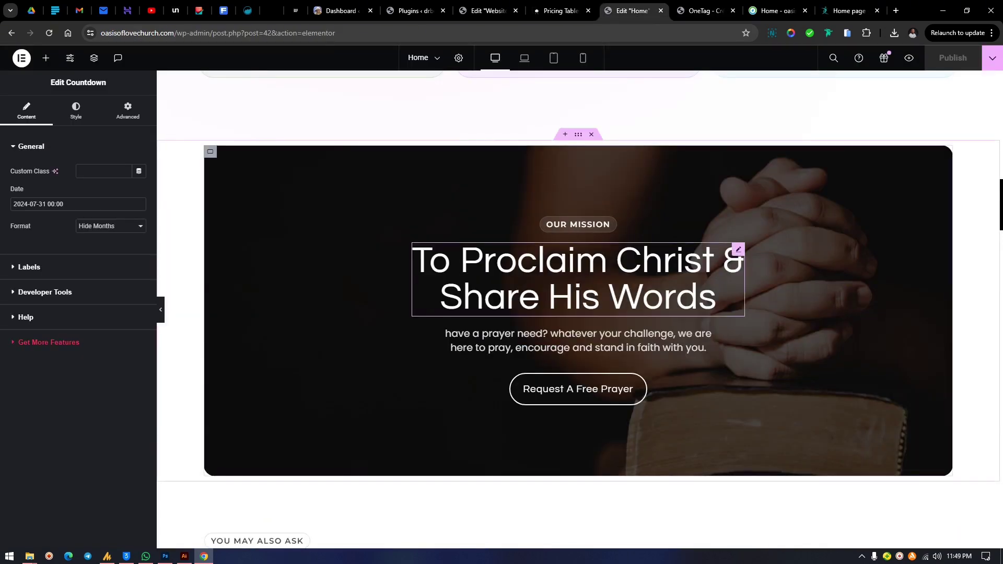
key("ctrl+Tab")
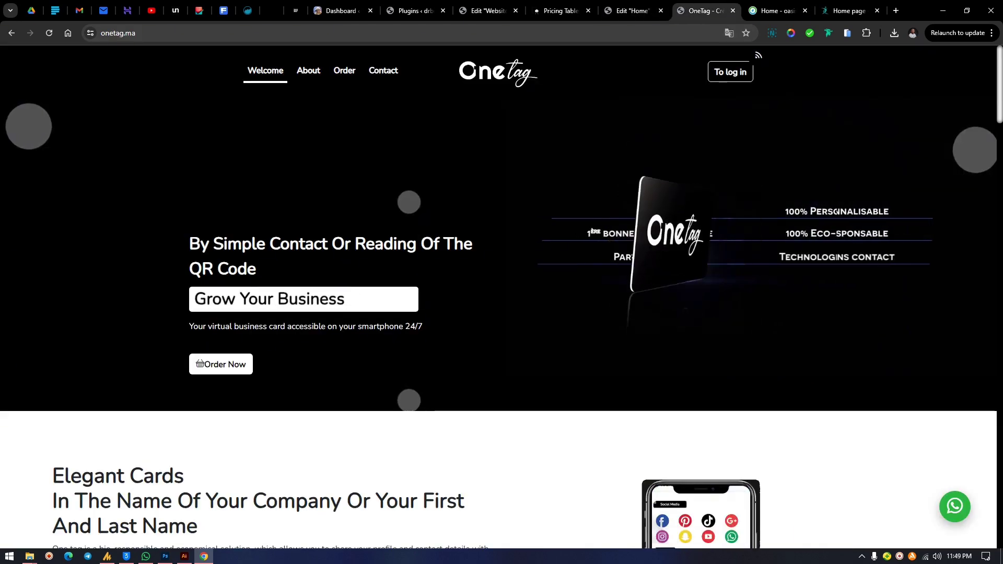
In the Elementor editor of the church's Home page, insert a container between the Our Mission label and the main heading
key("ctrl+shift+Tab")
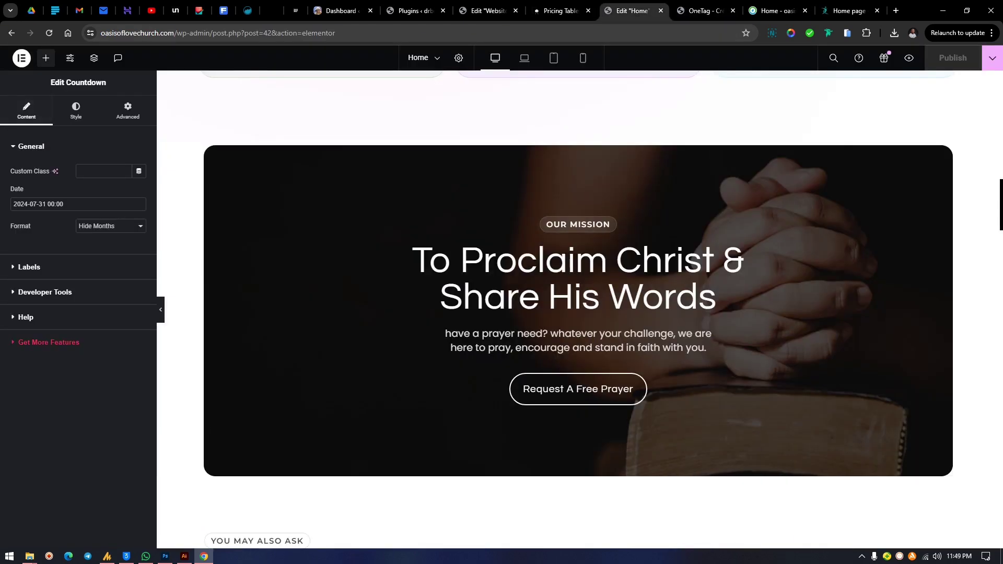
left_click(45, 58)
left_click_drag(41, 245, 578, 255)
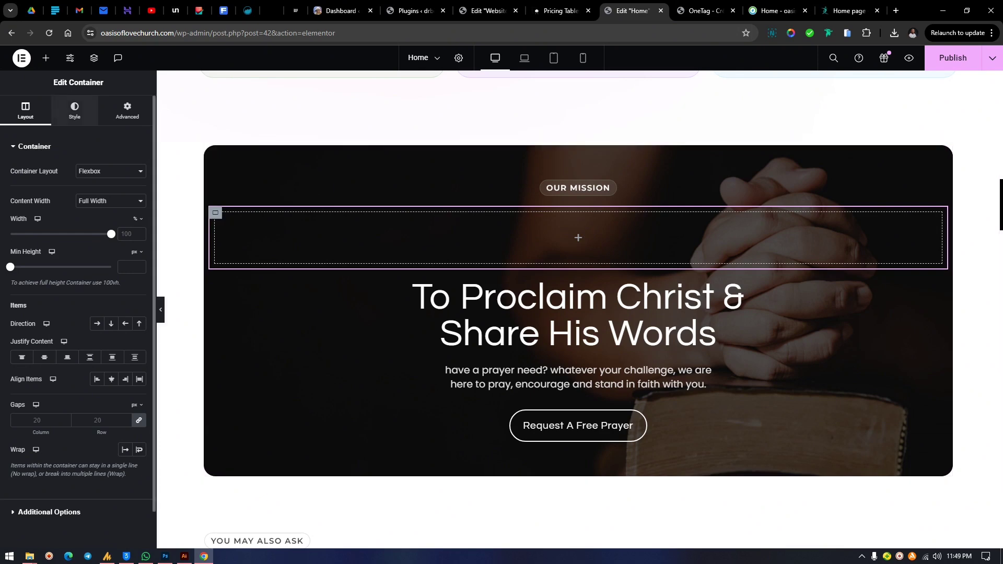
Give the new container a classic background in the global color white
left_click(74, 111)
left_click(97, 192)
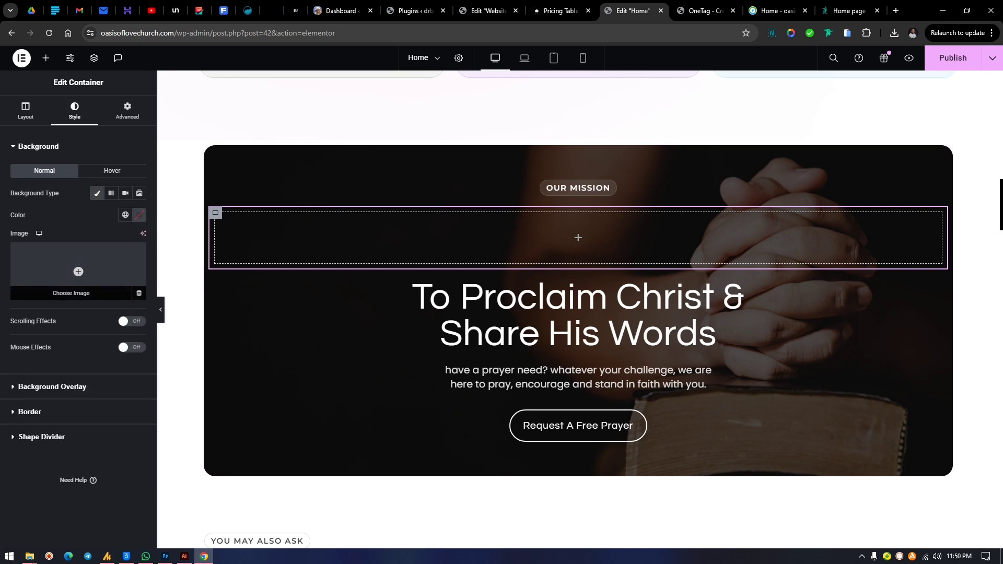
left_click(125, 215)
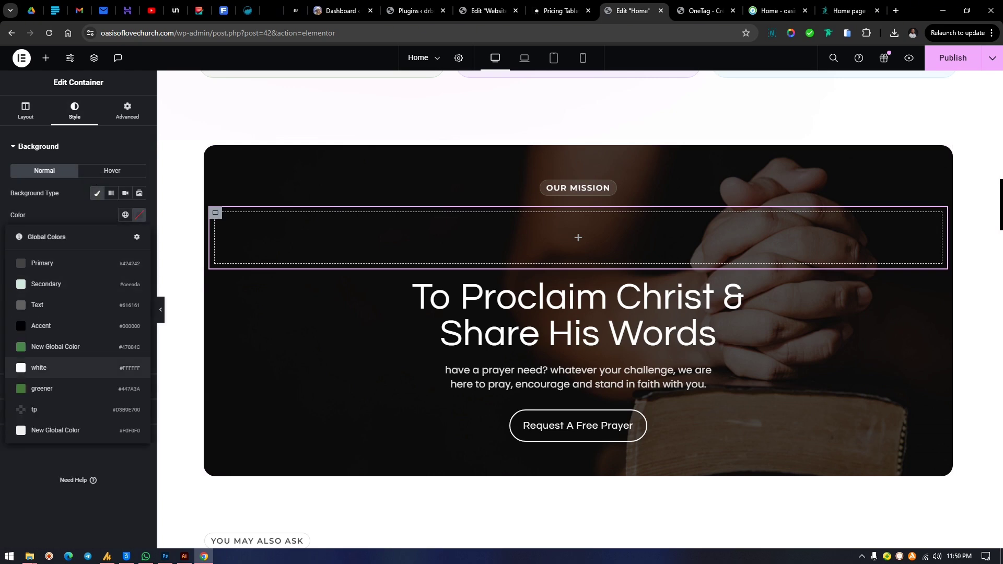
left_click(53, 367)
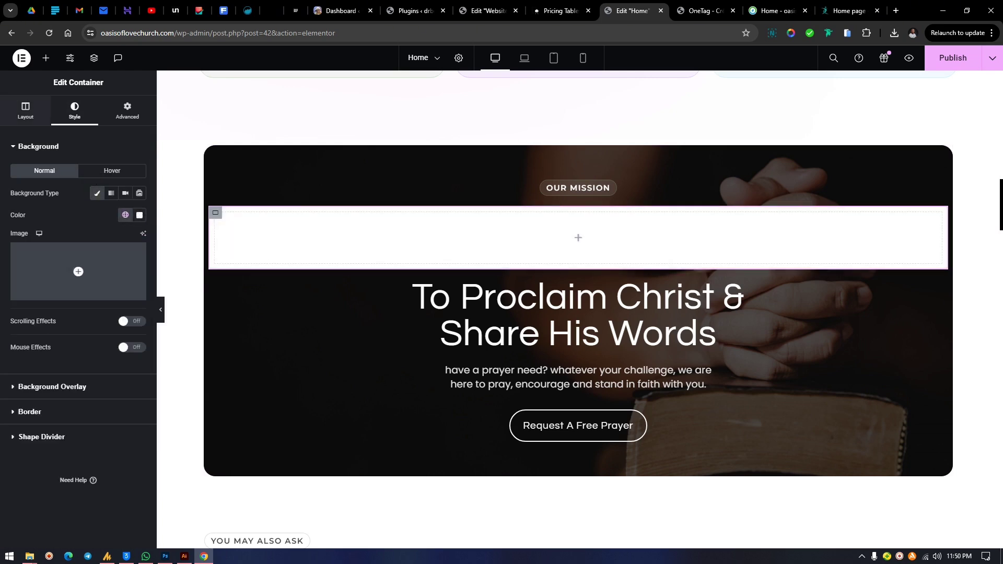
Set the white container's width to 31% and its border radius to 27 px on all corners
left_click(25, 110)
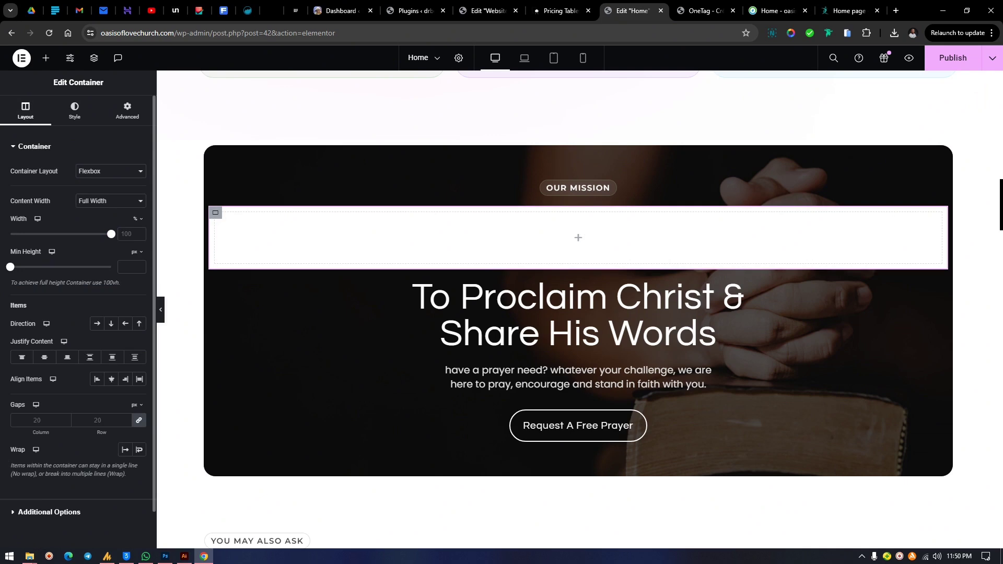
left_click_drag(110, 234, 41, 234)
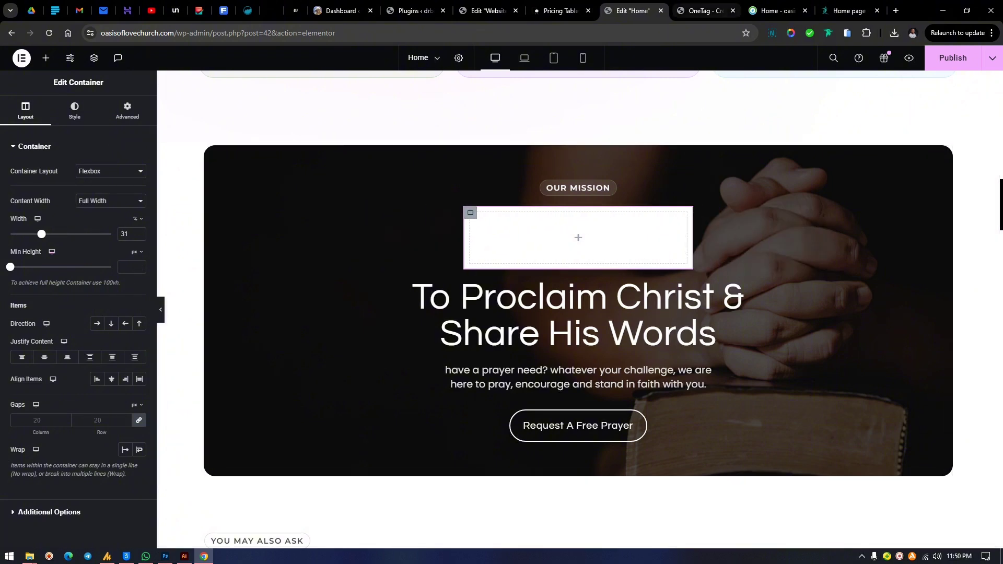
left_click(702, 10)
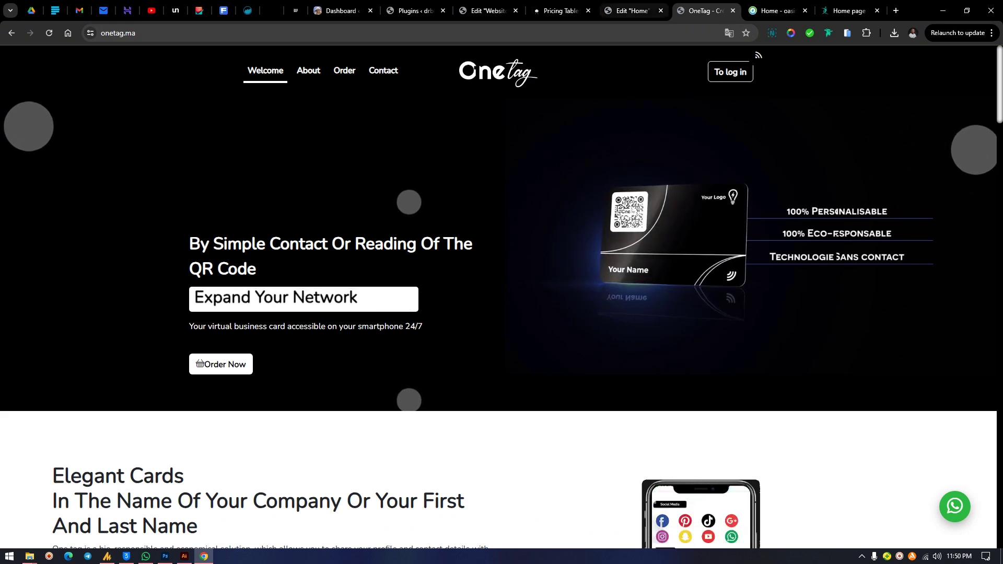
left_click(632, 10)
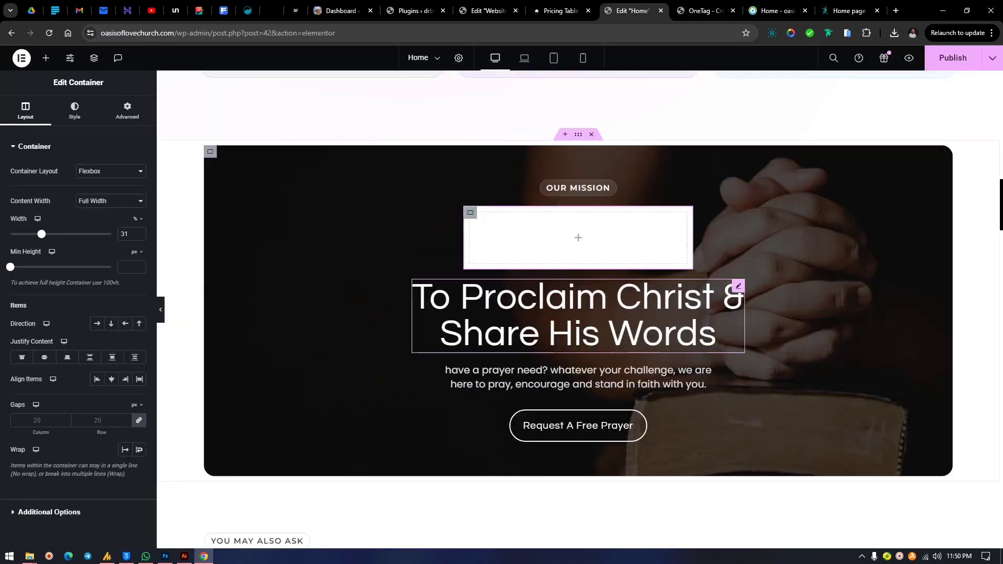
left_click(74, 111)
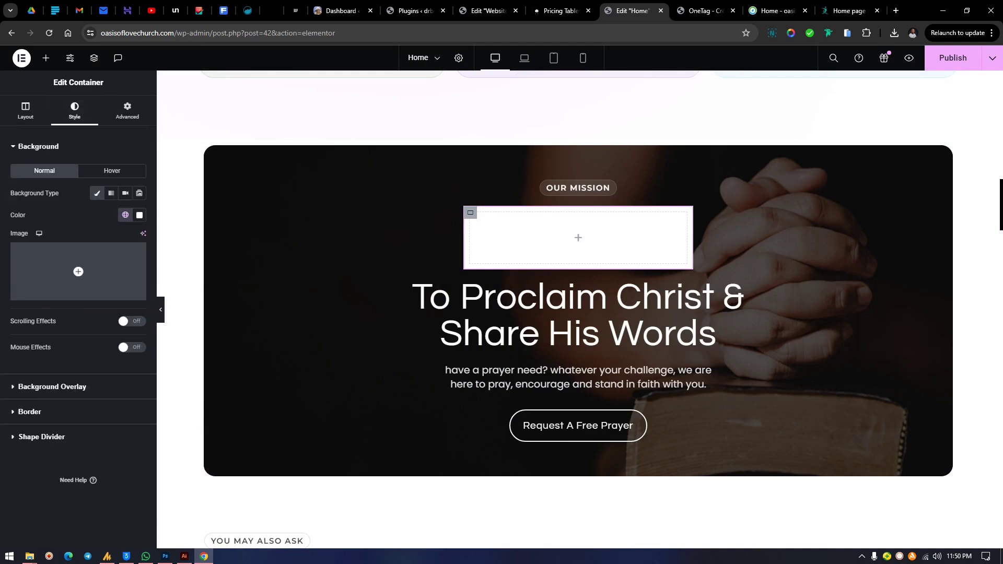
left_click(30, 412)
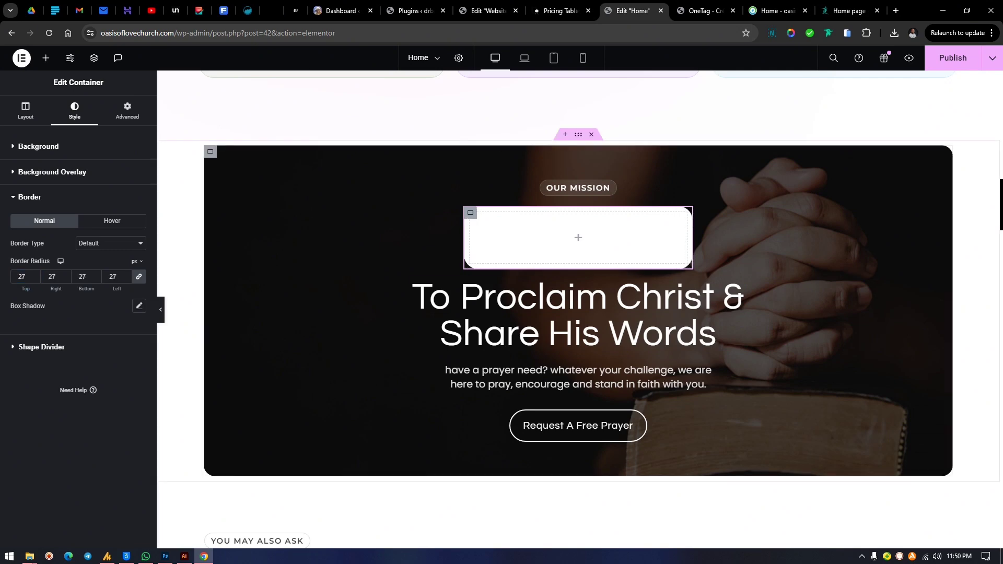
Delete the rounded white container, undo the deletion, and reselect the container
key("Delete")
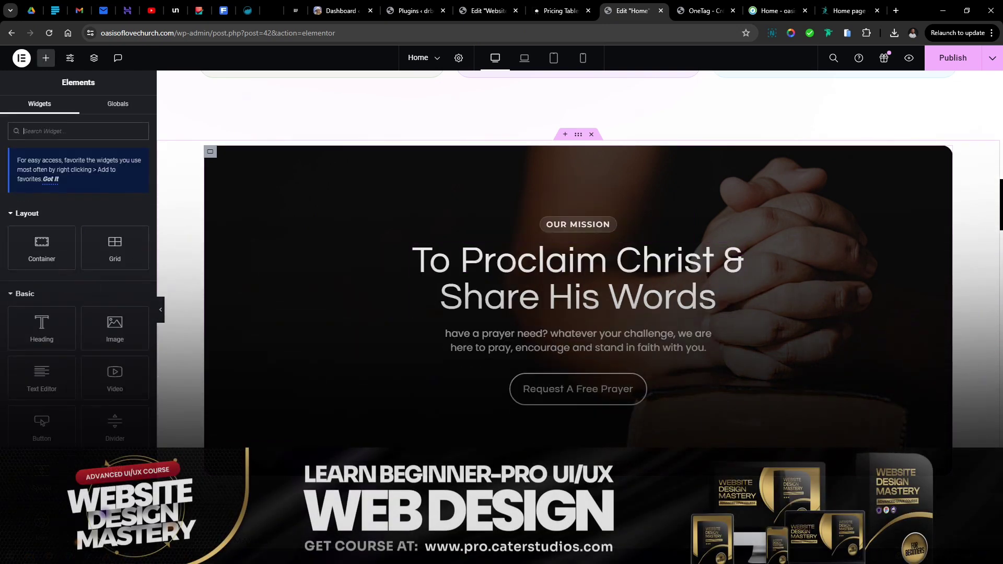
key("ctrl+z")
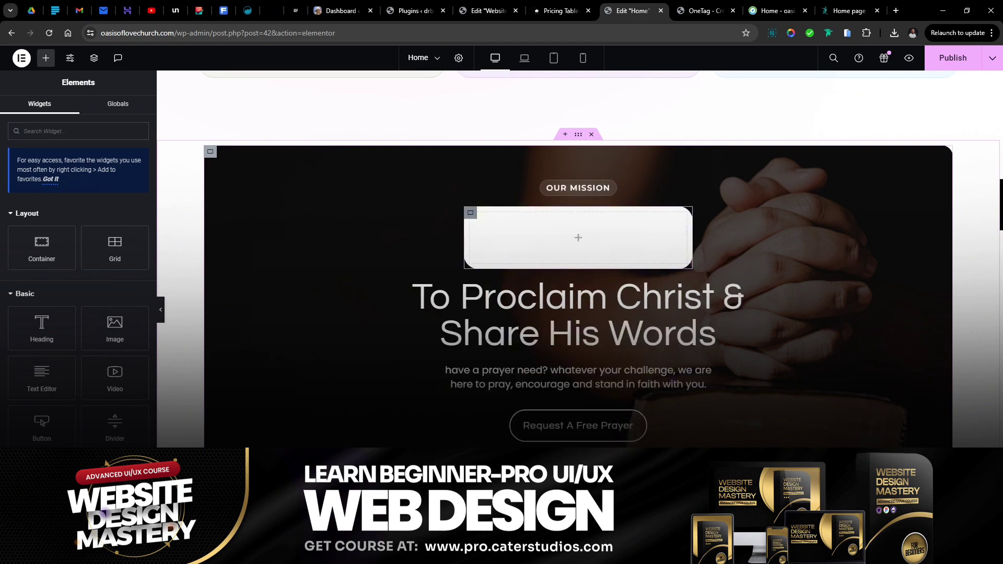
left_click(470, 213)
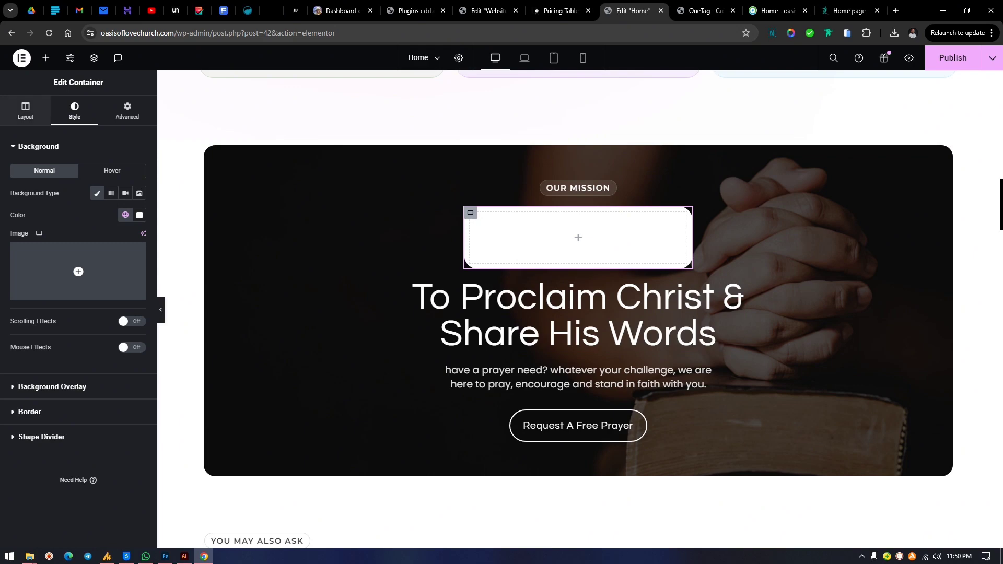
Set the HTML tag of the rounded white container to a (link)
left_click(25, 111)
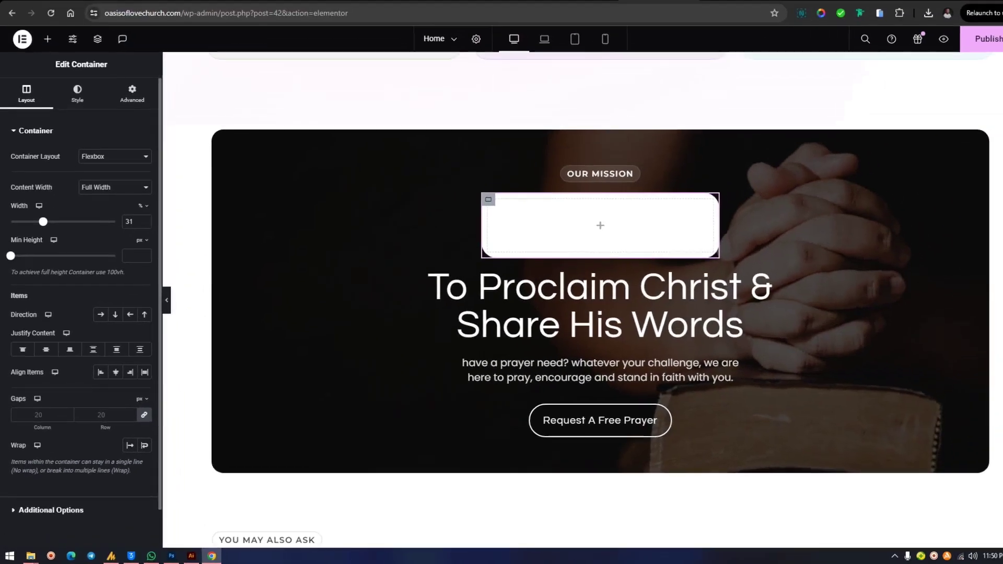
left_click(98, 459)
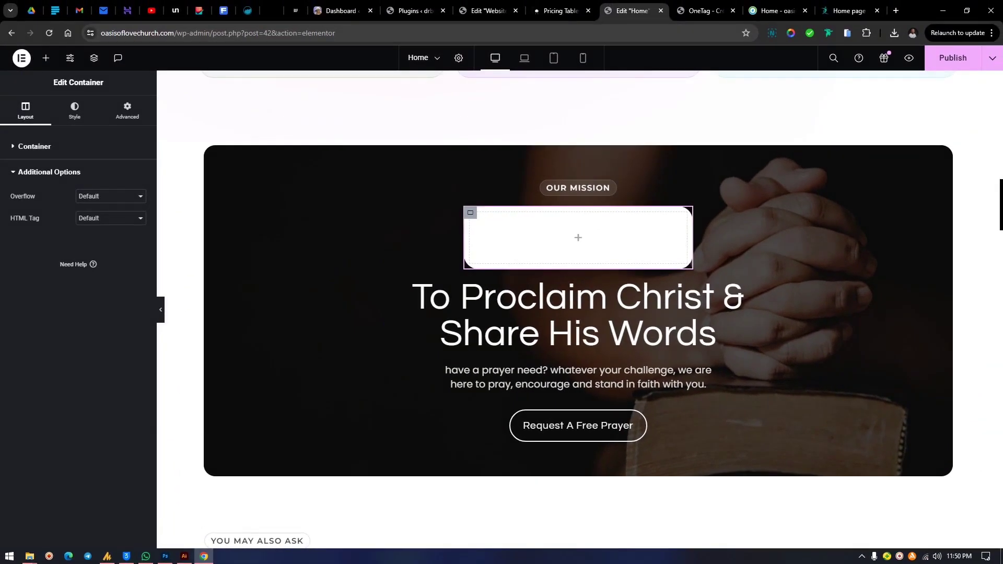
left_click(110, 218)
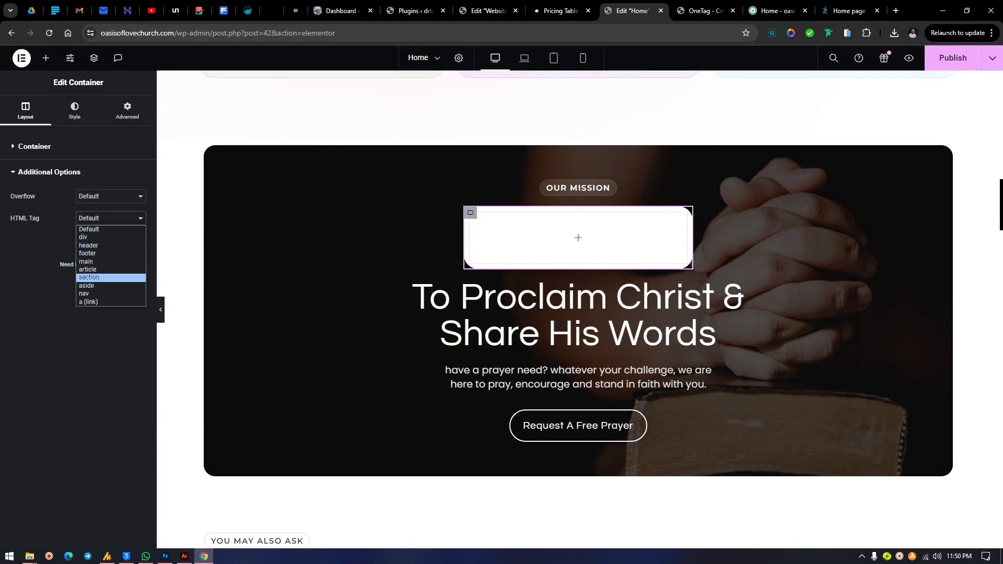
key("Escape")
left_click(110, 218)
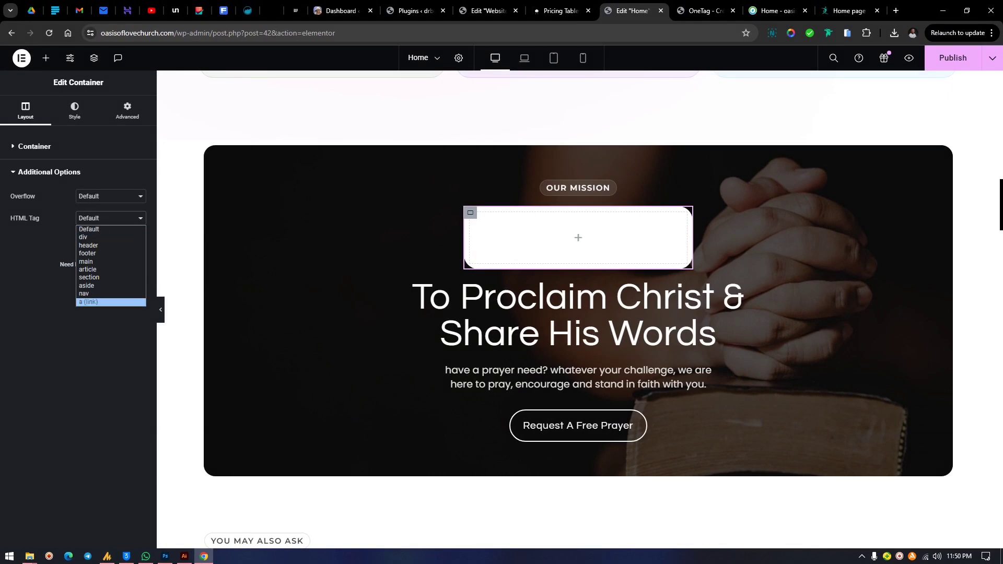
key("Return")
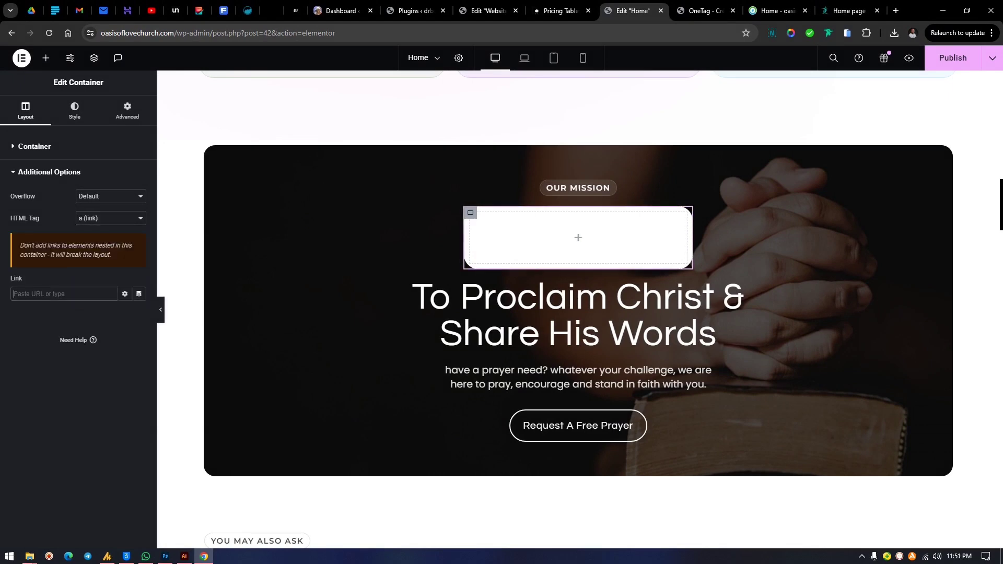
Enter FDFFGDFFEDFE as the container's link, view the available dynamic tags, and clear the link
type("FDFFGDFFEDFE")
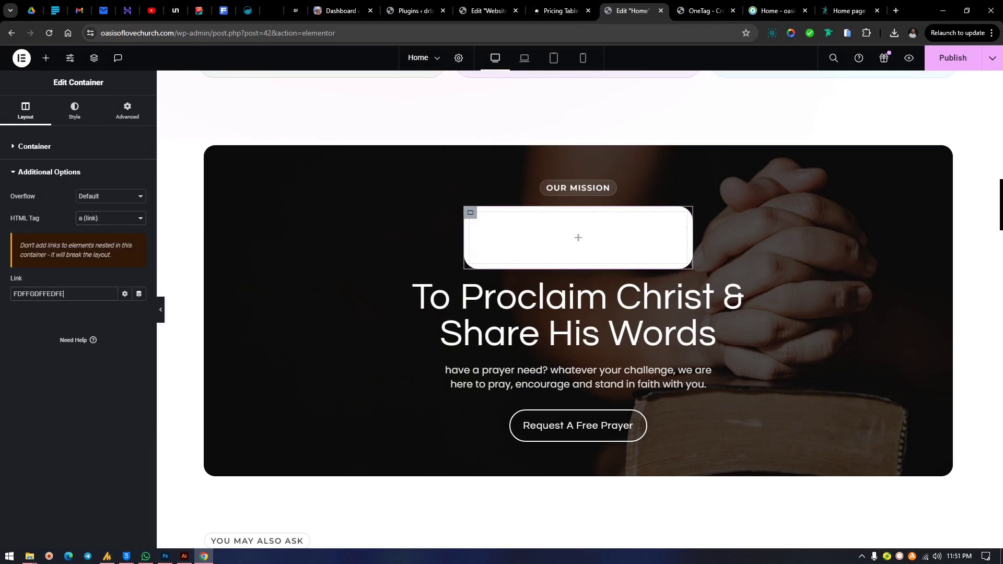
key("ctrl+a")
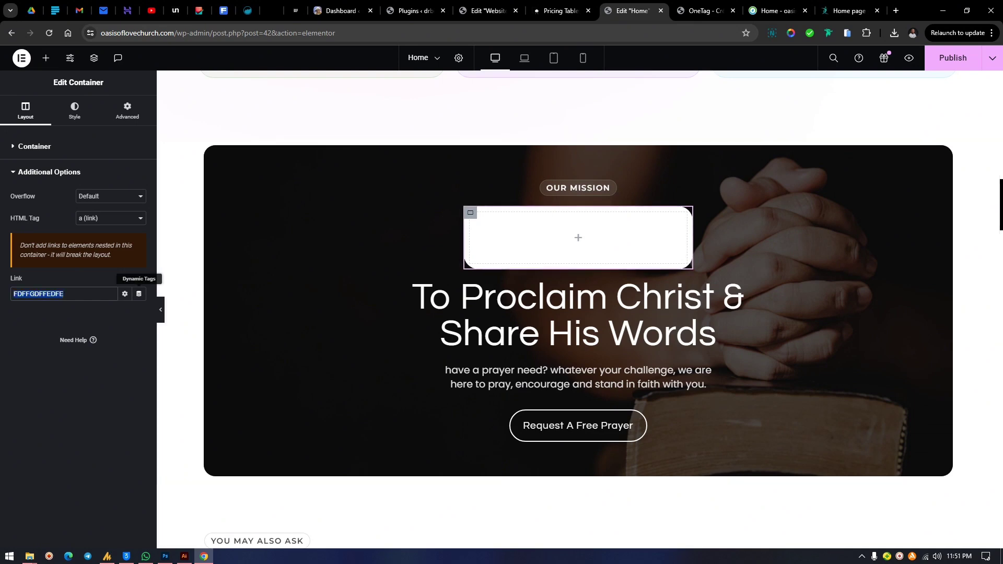
left_click(139, 293)
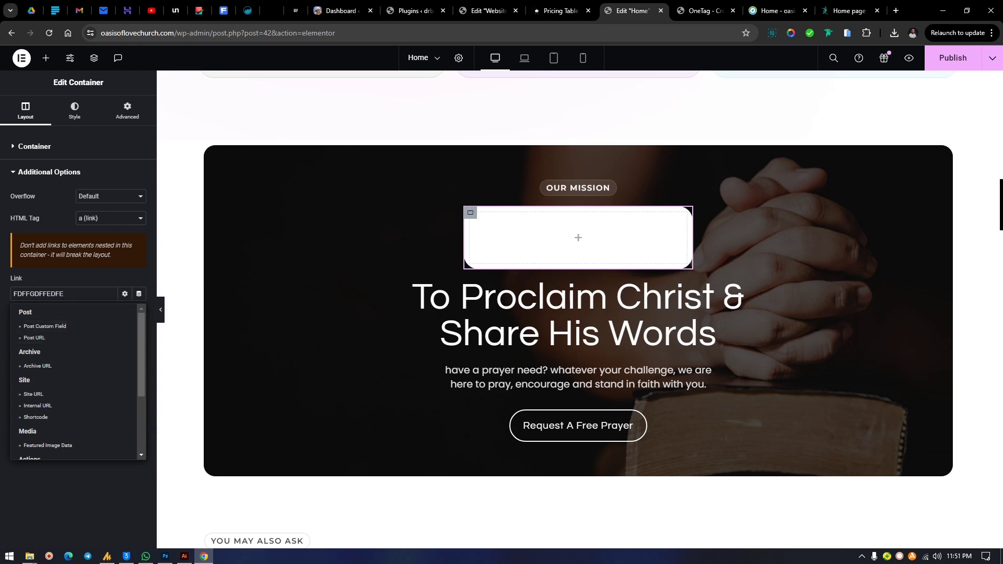
key("Escape")
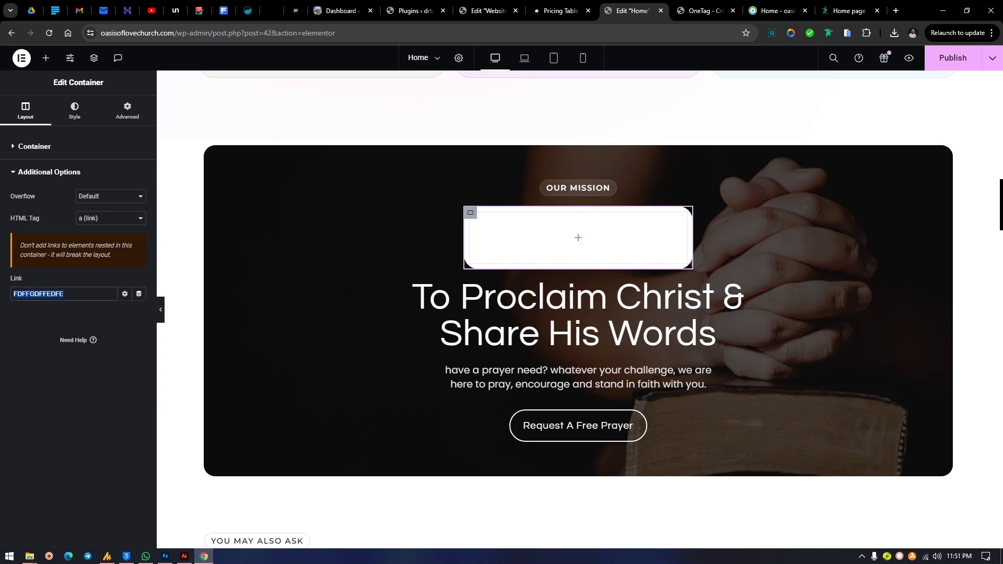
key("BackSpace")
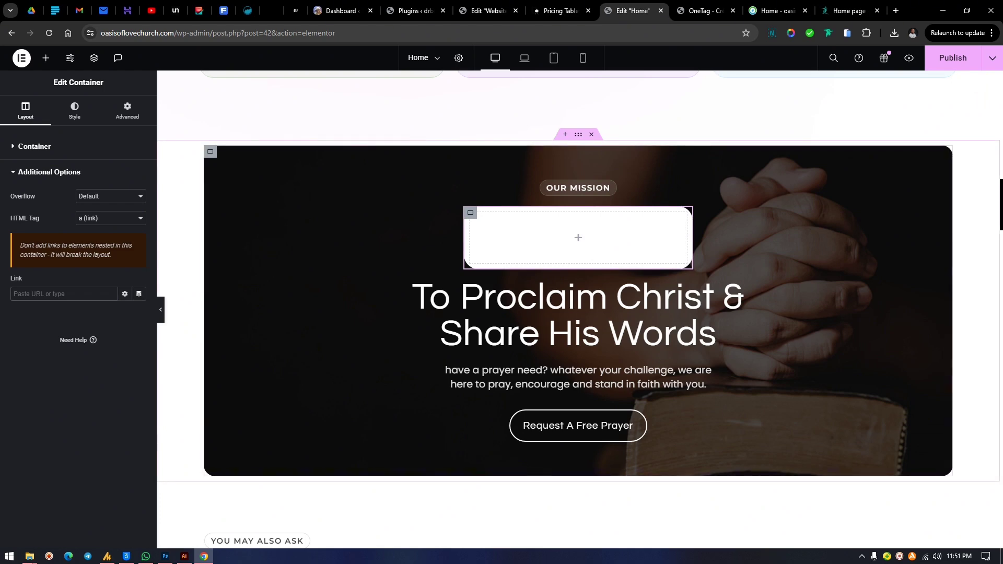
Delete the rounded white container from the mission section and select the "To Proclaim Christ & Share His Words" heading
key("Delete")
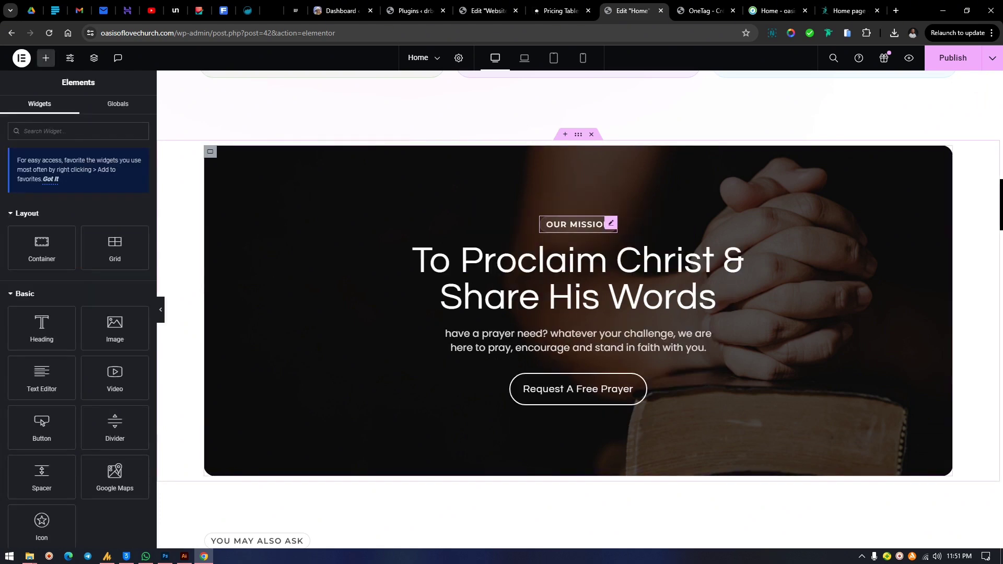
left_click(578, 279)
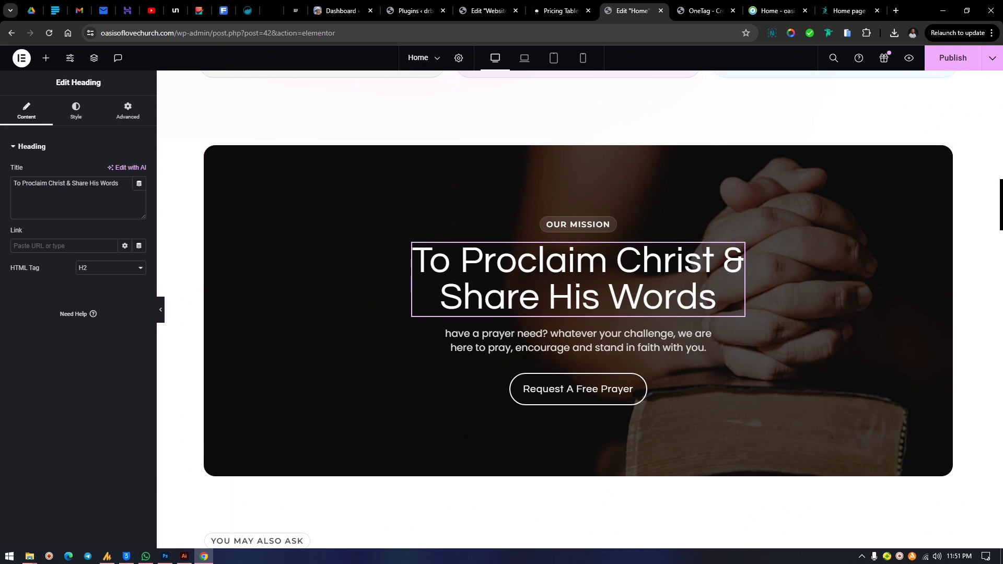
Examine the changing headlines on the live church home page and the OneTag site, and preview the home page in a phone simulator
key("ctrl+Tab")
key("ctrl+Tab")
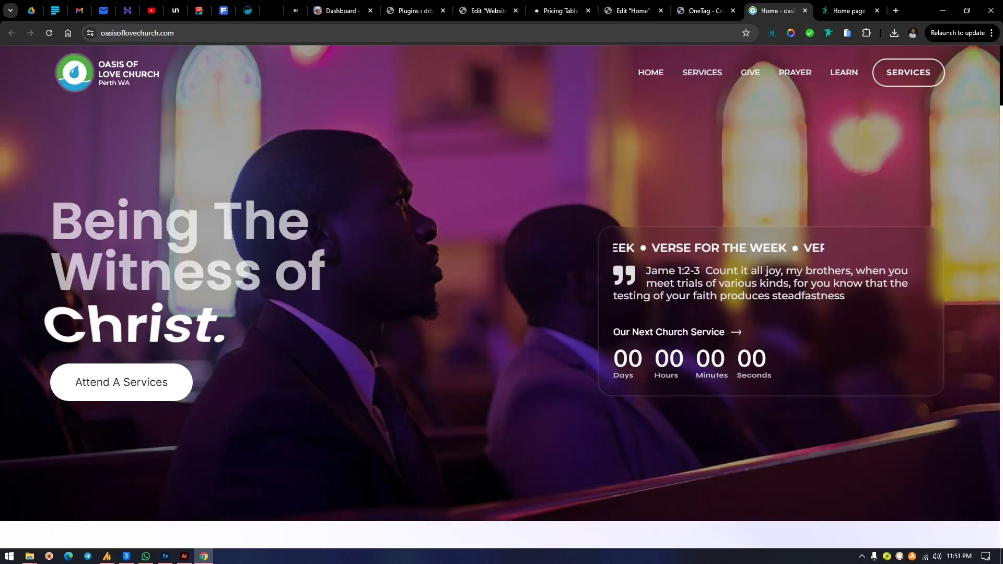
key("ctrl+shift+Tab")
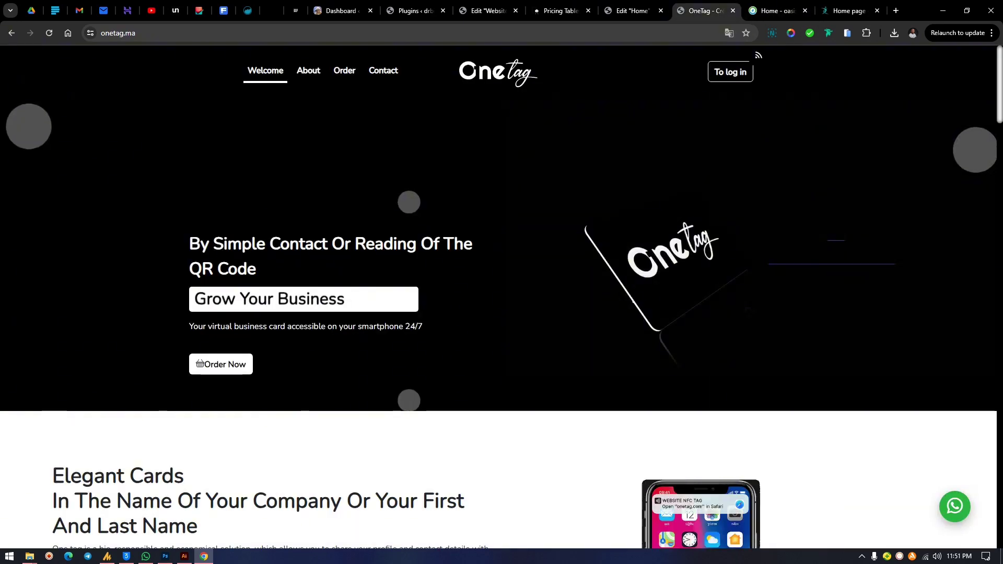
left_click_drag(255, 268, 189, 243)
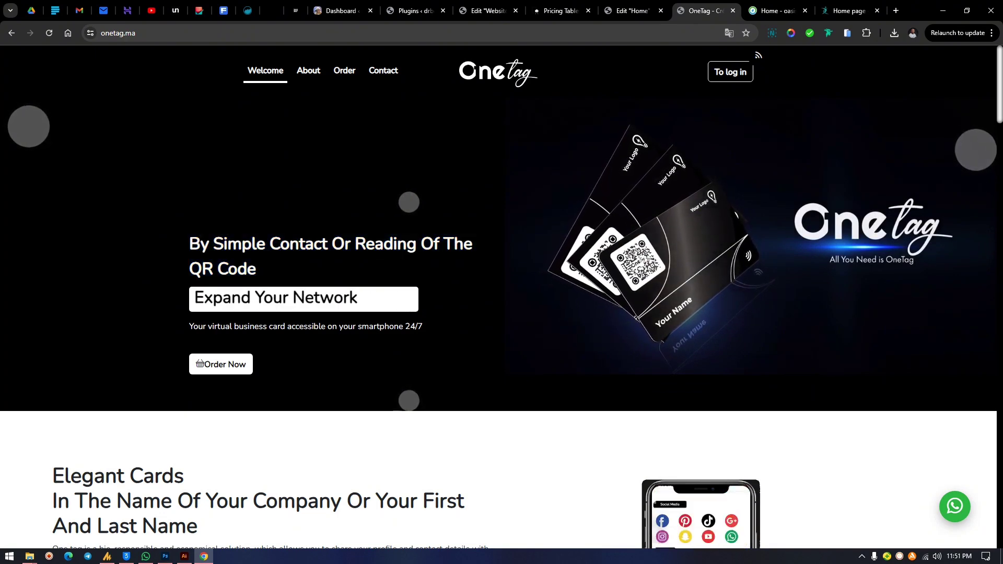
key("ctrl+Tab")
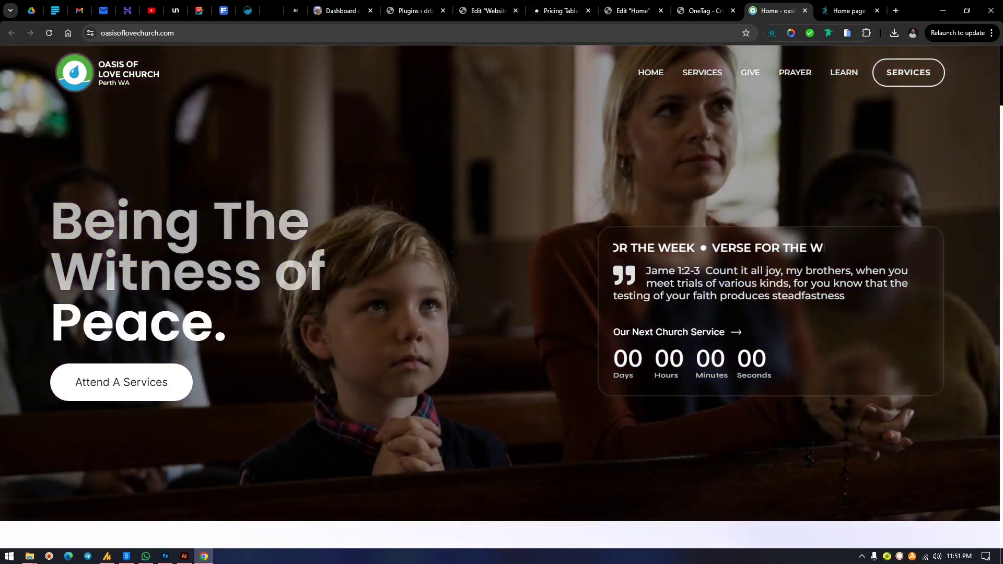
left_click(847, 33)
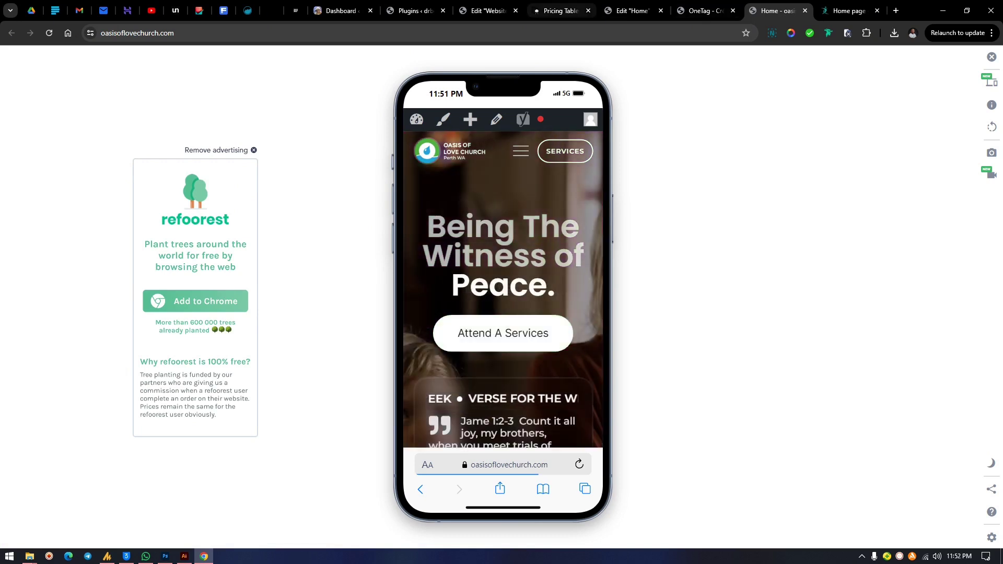
Return to the Elementor page editor and insert an Animated Headline widget between the Our Mission label and the main heading
left_click(632, 11)
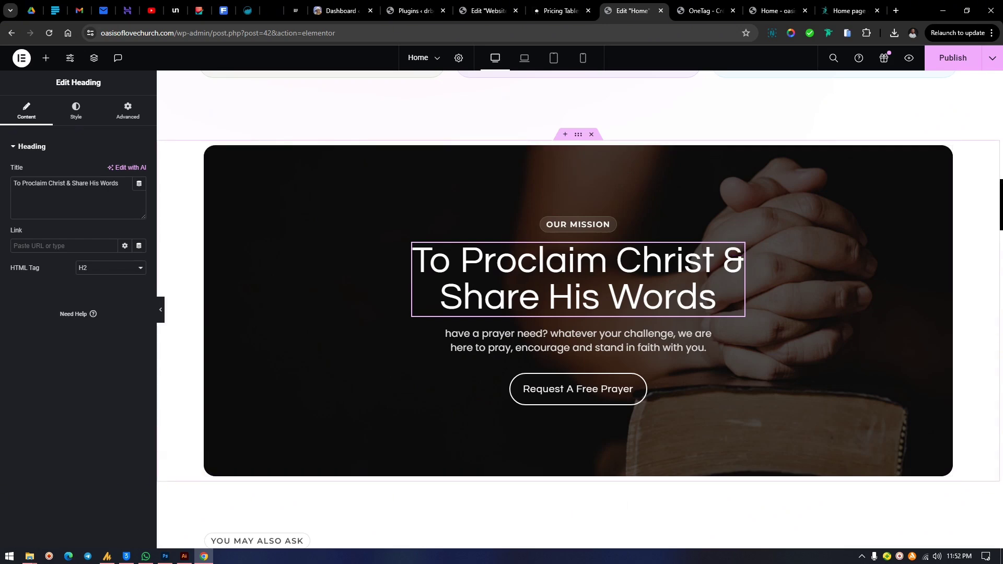
scroll(578, 309, "up", 2)
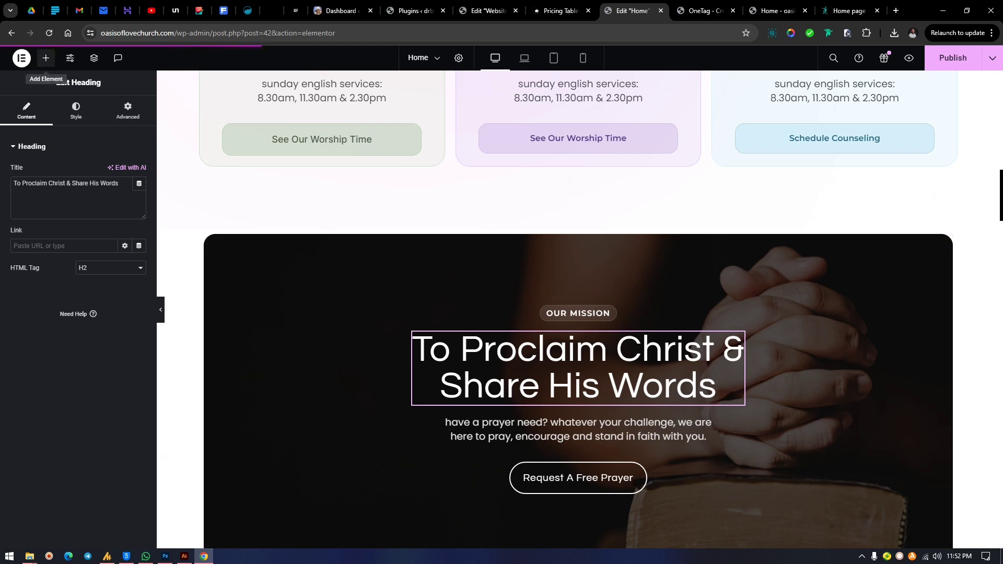
left_click(46, 58)
type("A")
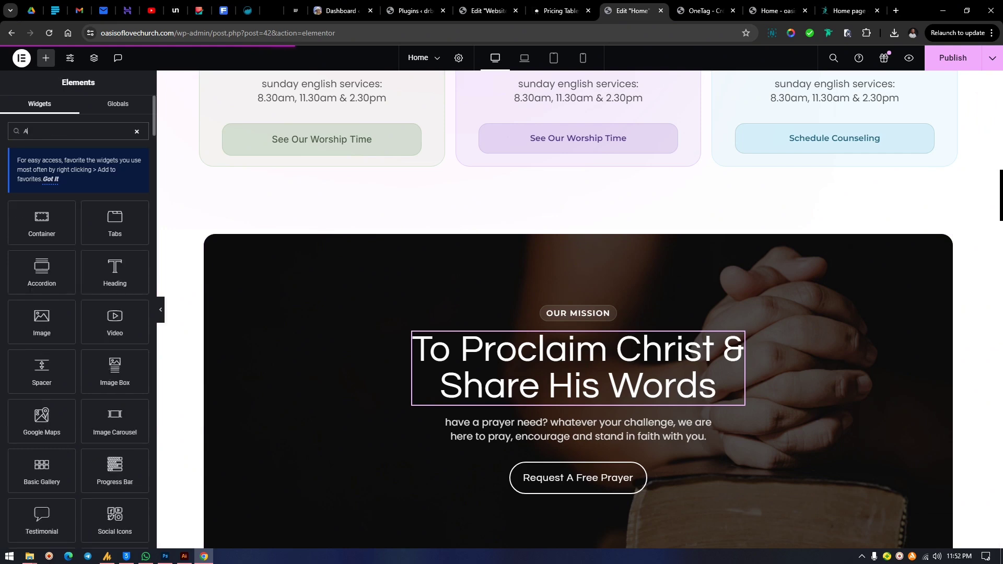
type("NIMATED")
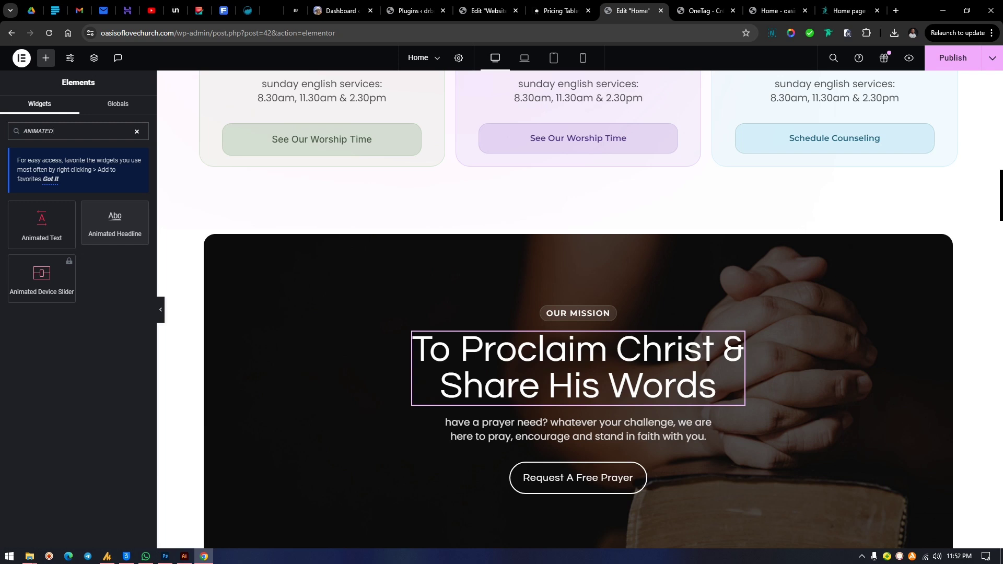
left_click_drag(115, 223, 577, 323)
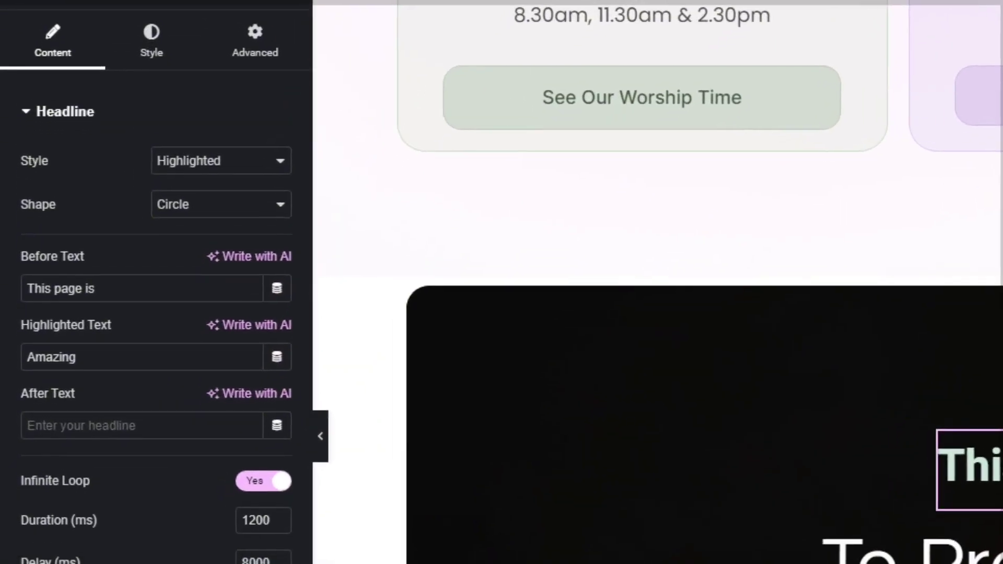
Inspect the before text and highlighted text settings of the animated headline
left_click(48, 235)
key("ctrl+a")
double_click(51, 351)
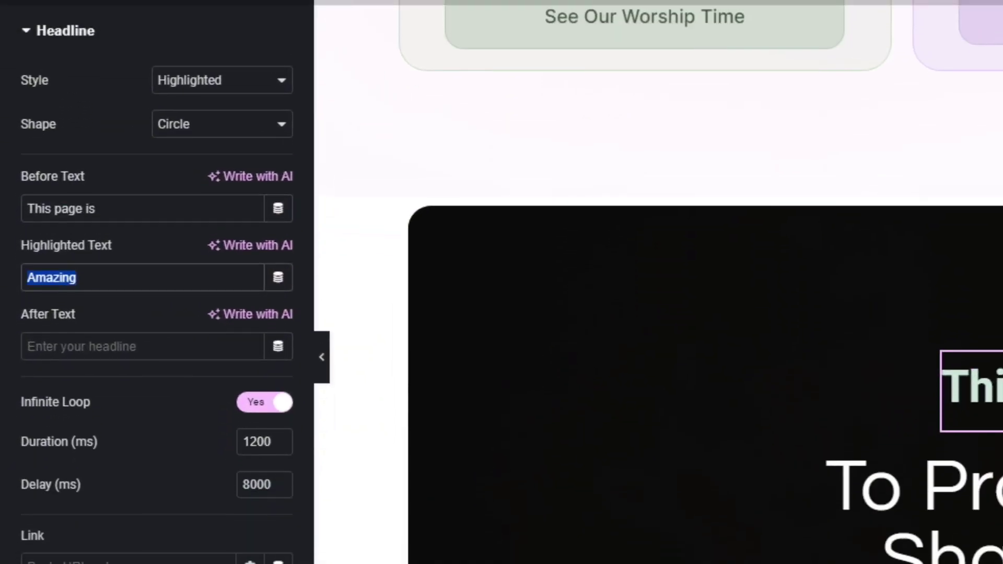
triple_click(61, 271)
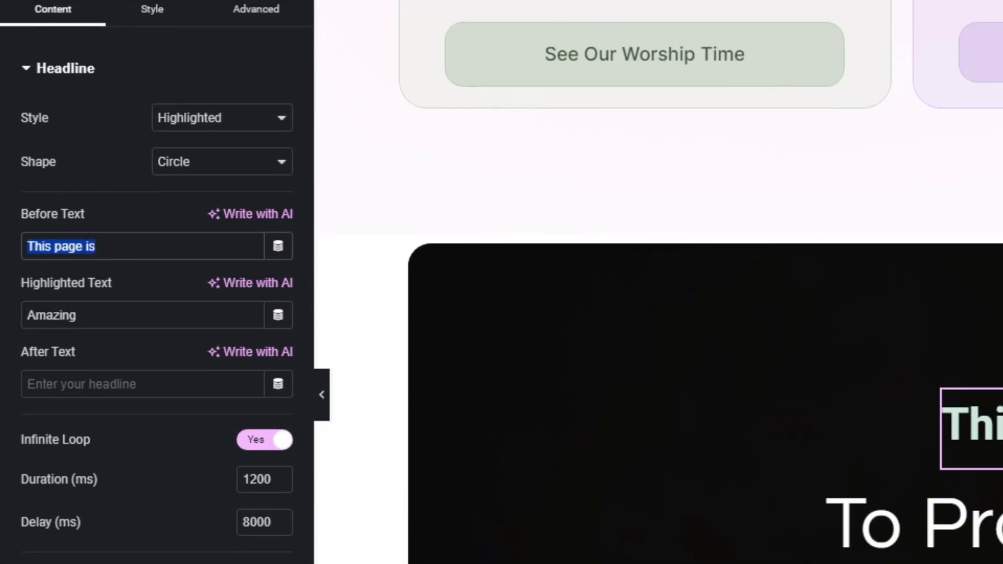
double_click(63, 330)
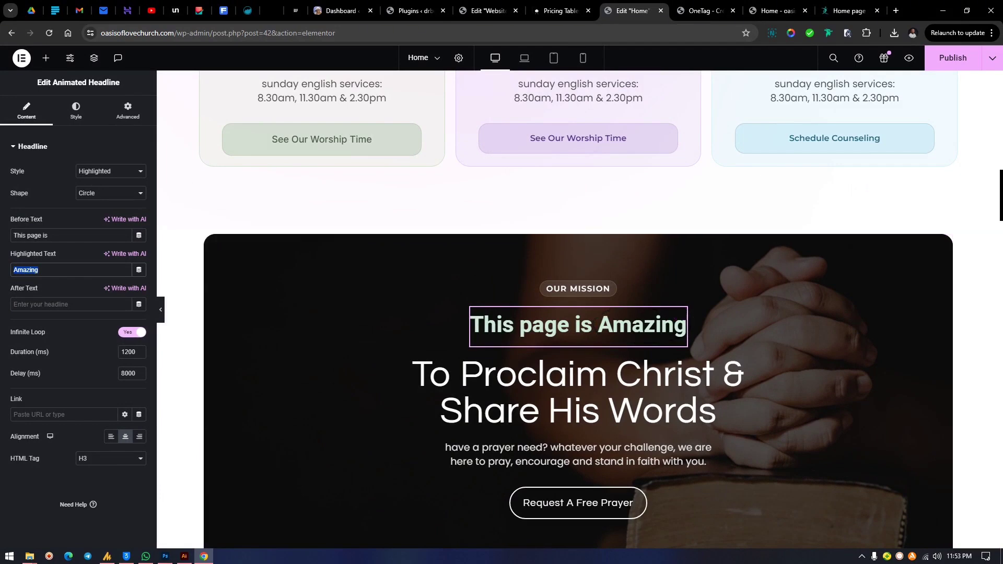
Set the text color of the animated headline's main text to the global color white
left_click(75, 111)
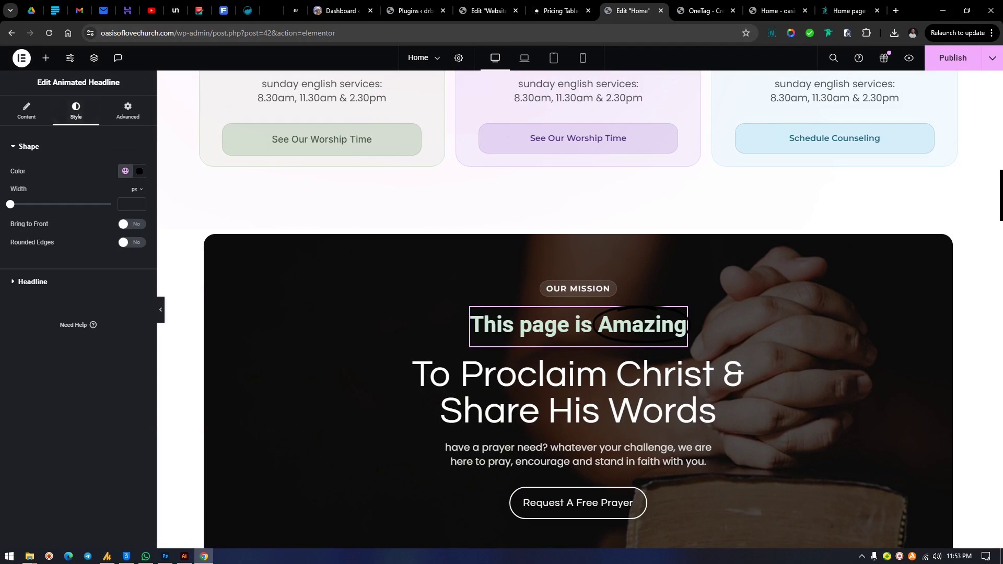
left_click(32, 281)
left_click(125, 195)
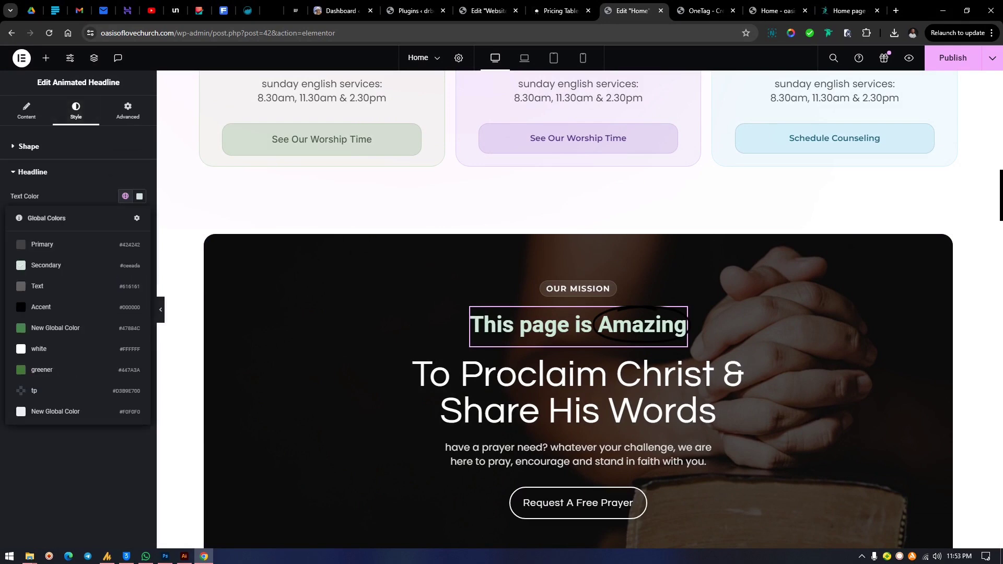
left_click(53, 349)
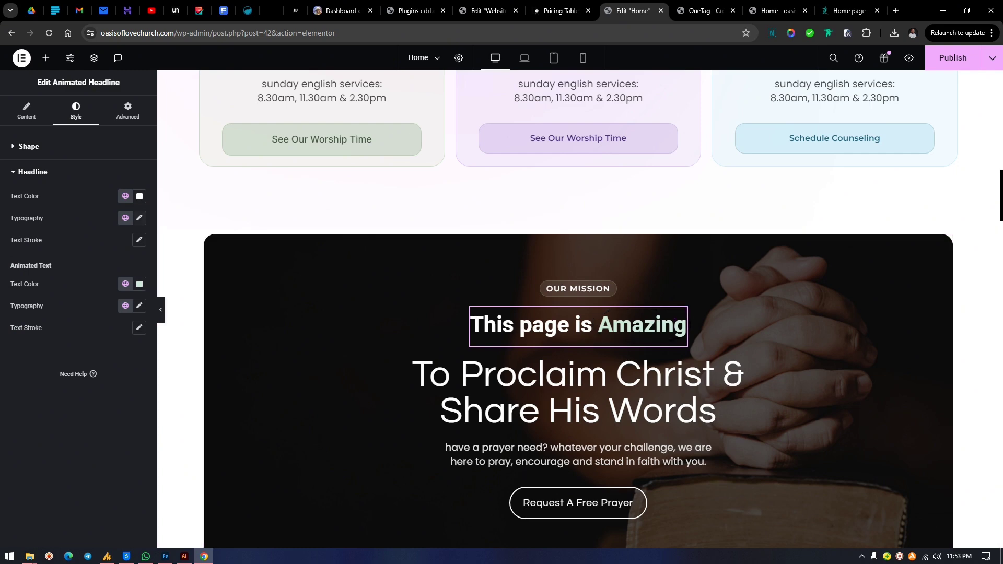
Set the font family of the headline's main text to Poppins
left_click(139, 218)
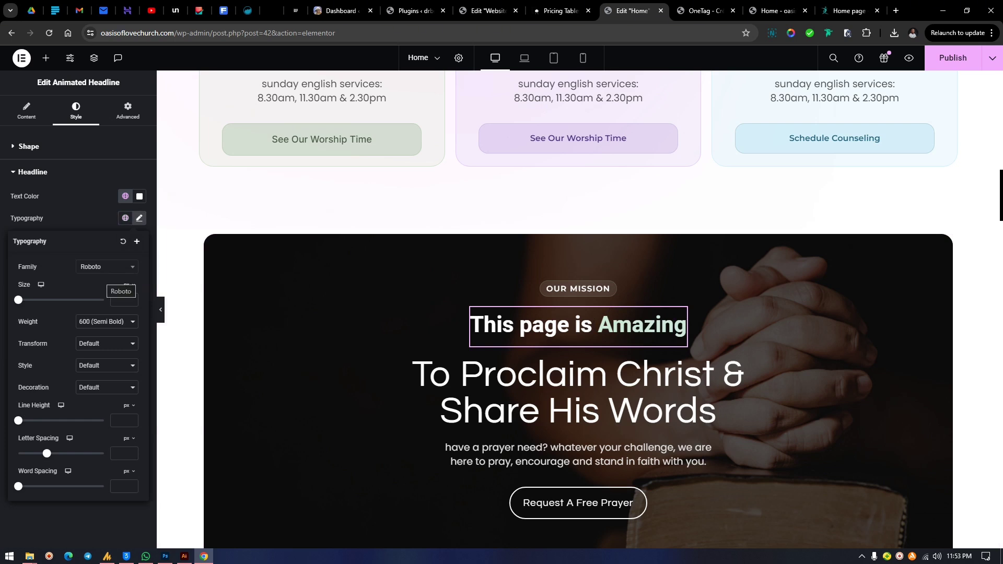
left_click(107, 267)
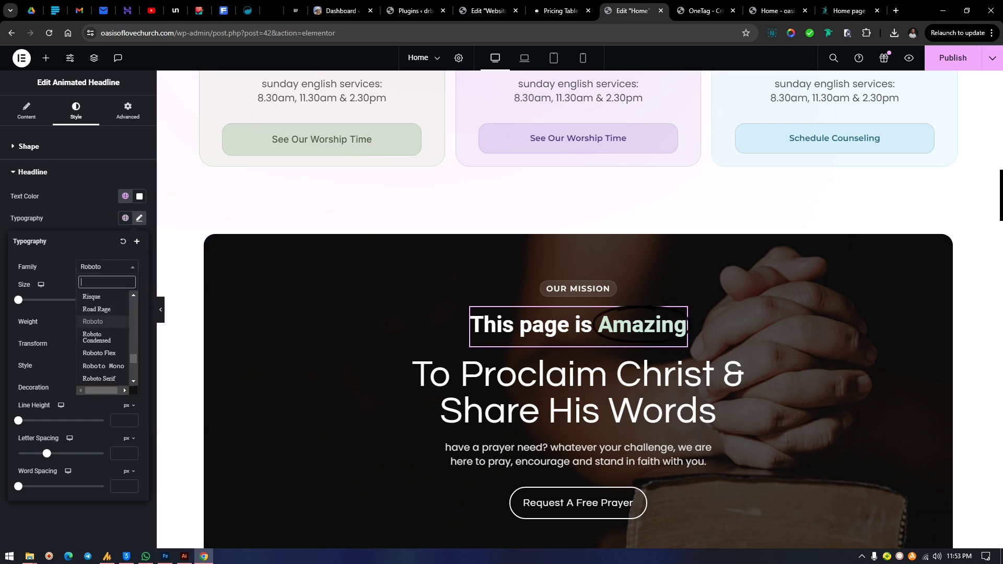
type("POPP")
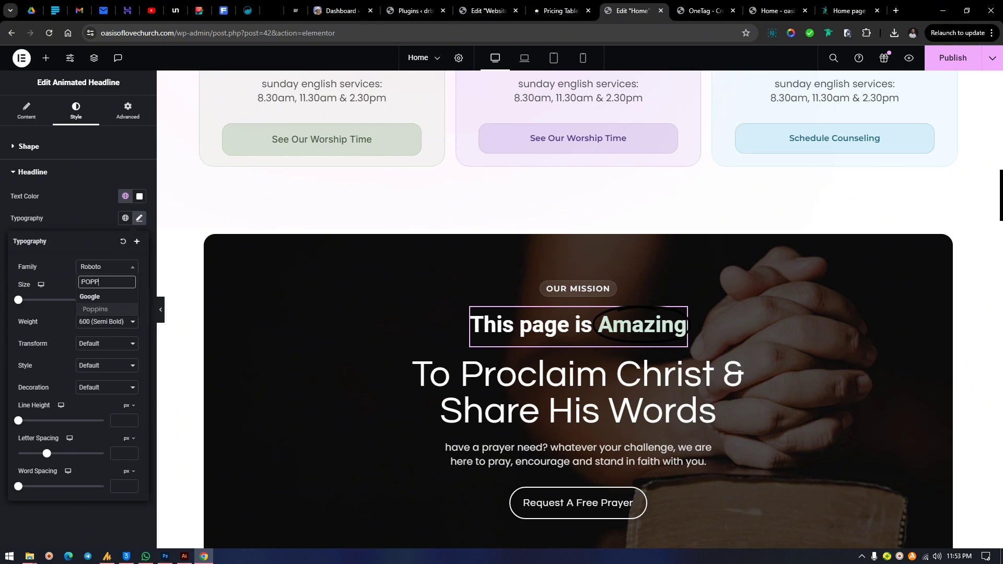
key("Return")
left_click(139, 217)
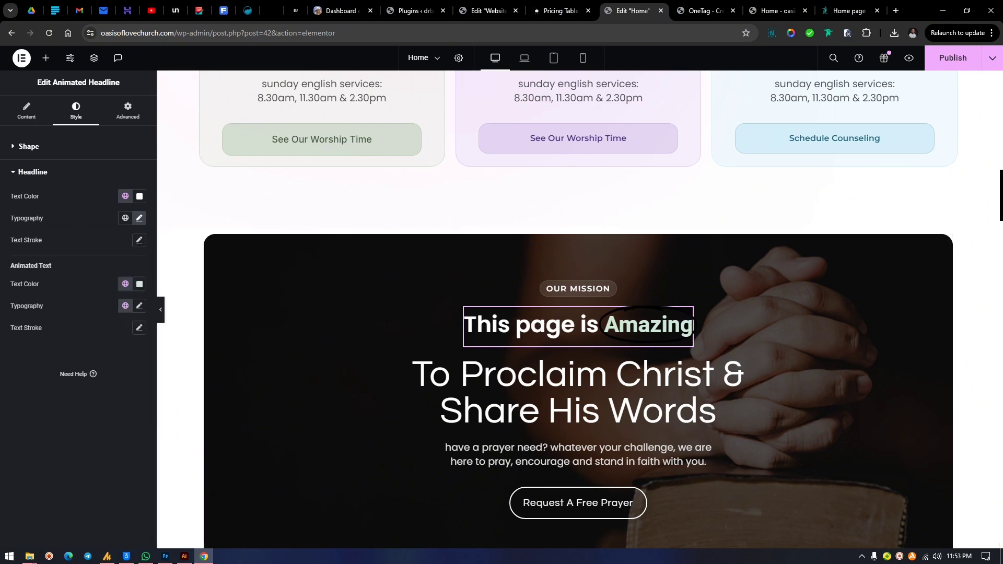
Set the font family of the headline's animated text to Playfair Display and view its text transform options
left_click(139, 306)
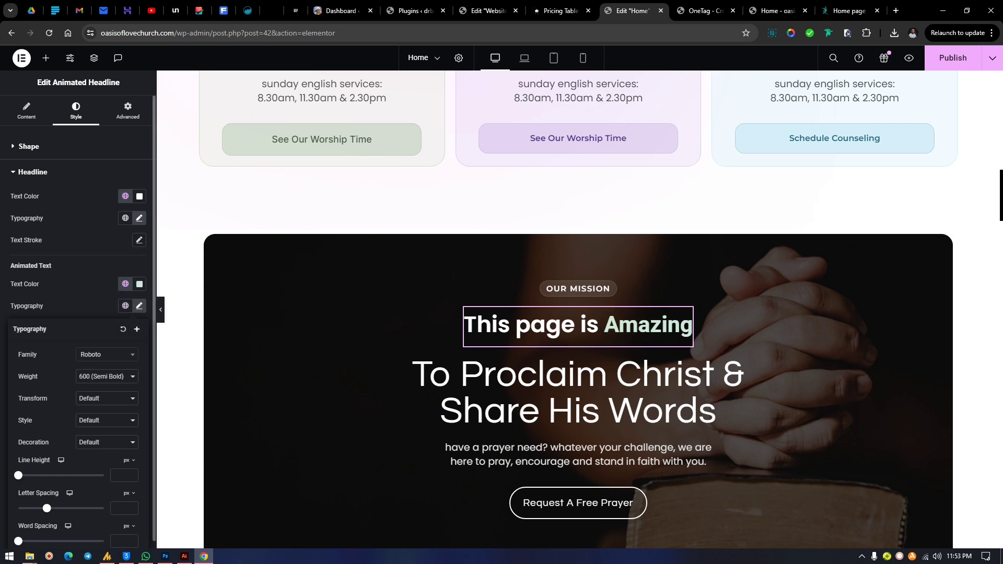
left_click(106, 354)
type("FAIR")
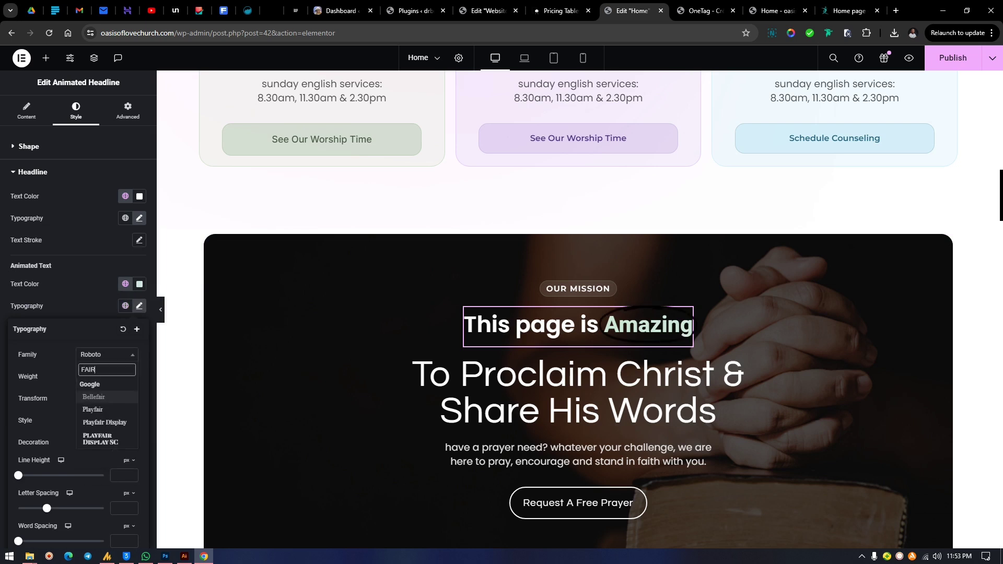
key("Down")
key("Down")
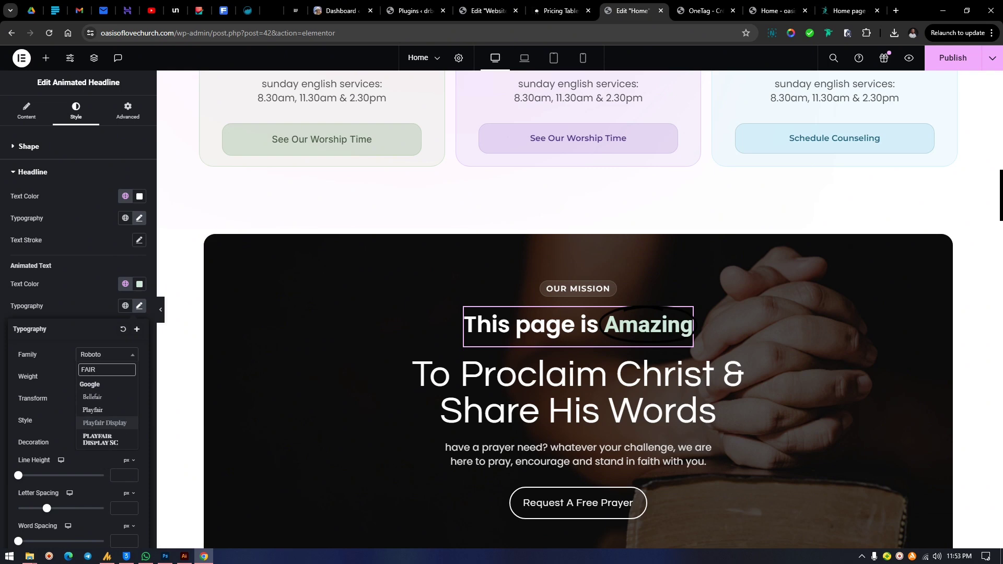
key("Return")
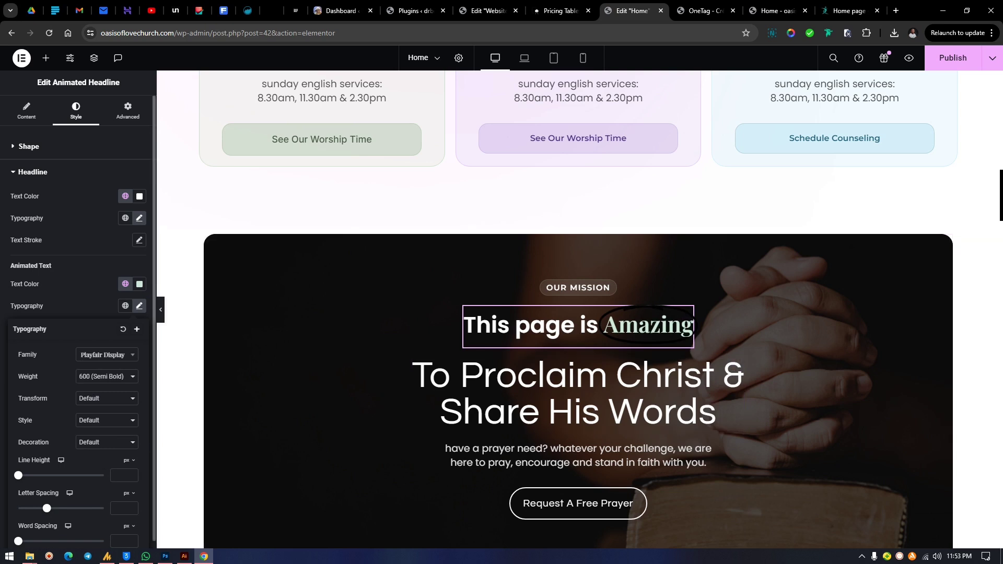
left_click(107, 398)
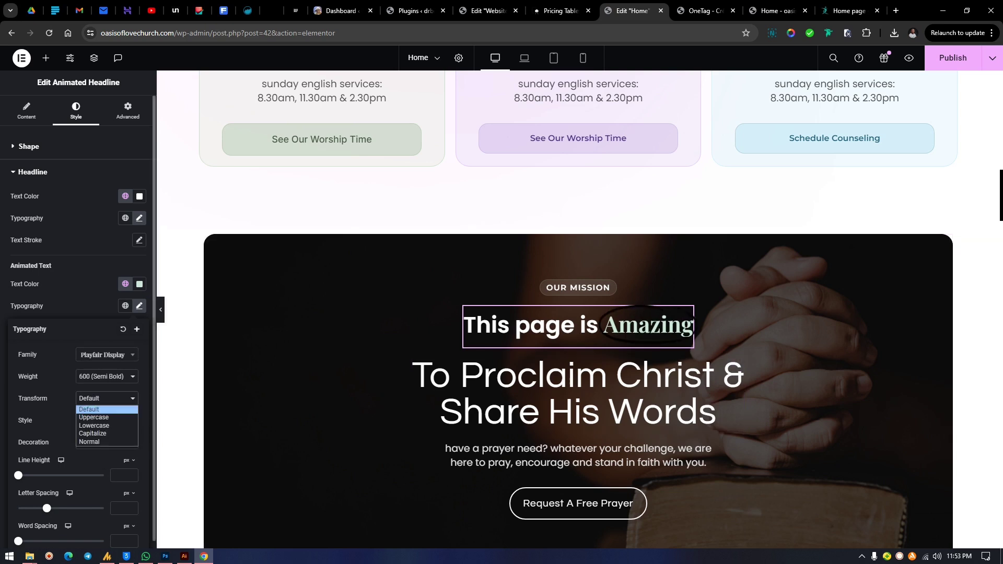
left_click(139, 305)
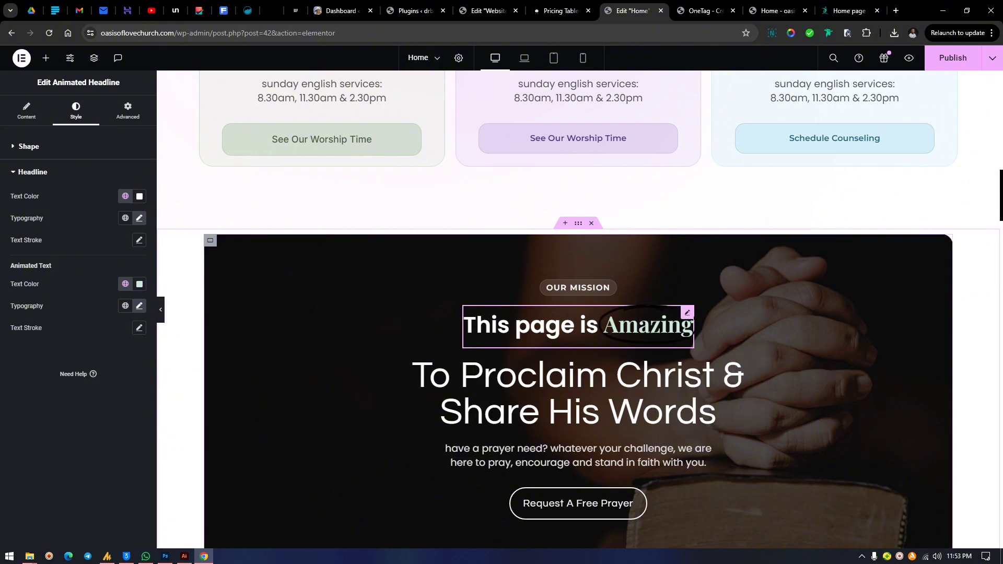
left_click(26, 110)
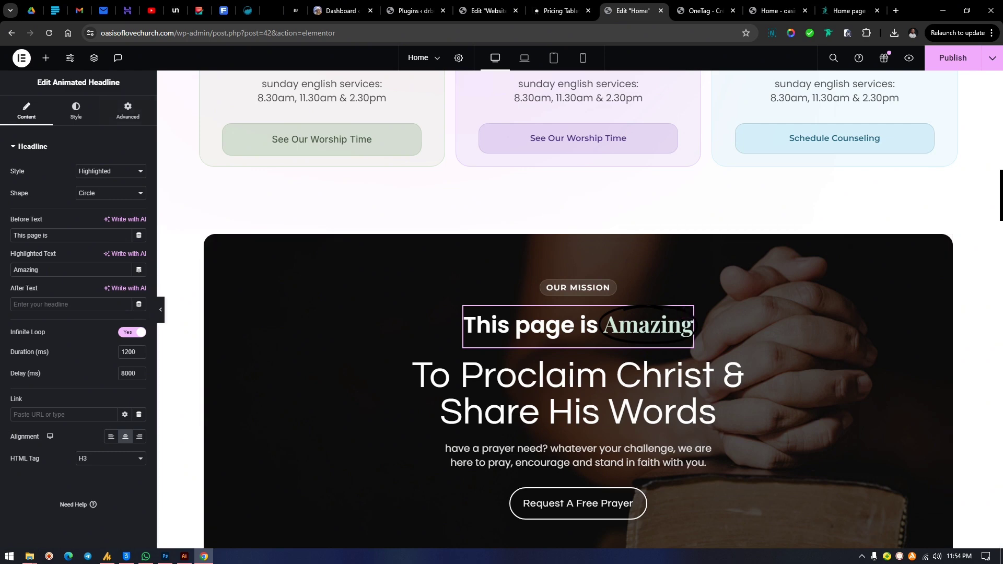
left_click(76, 111)
left_click(26, 111)
Increase the font size of the animated headline to 75 px
left_click(76, 111)
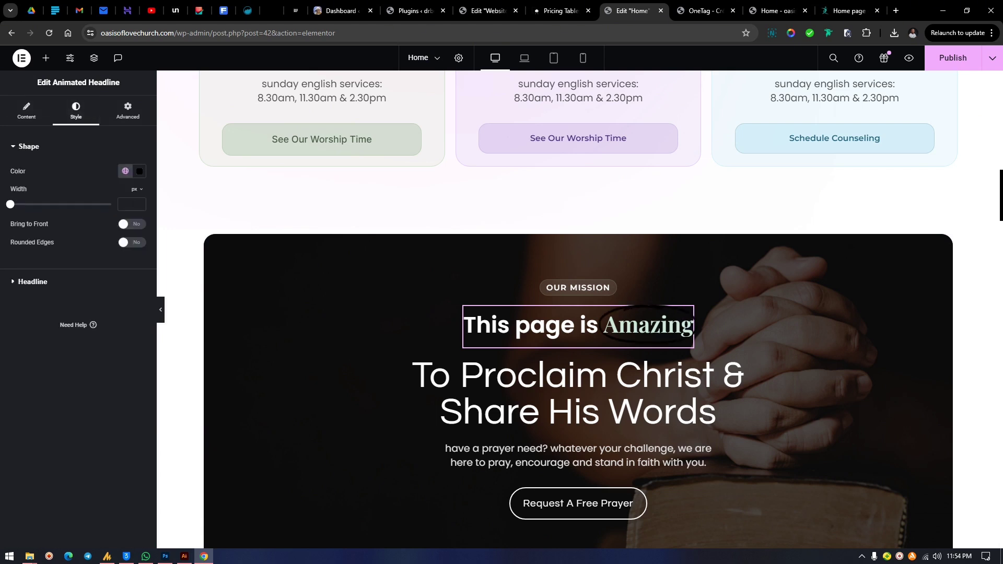
left_click(32, 282)
left_click(139, 218)
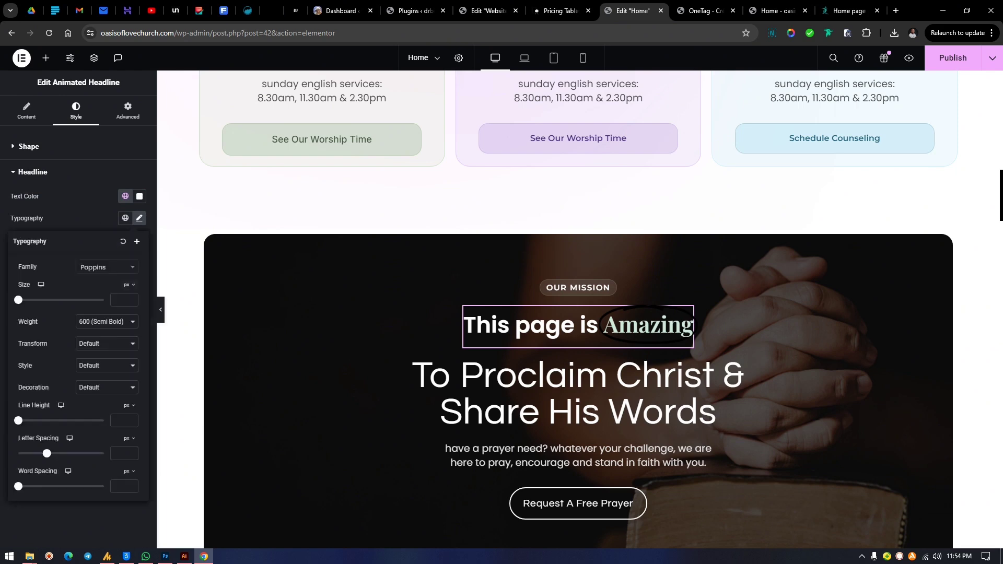
left_click_drag(18, 300, 50, 300)
left_click(139, 218)
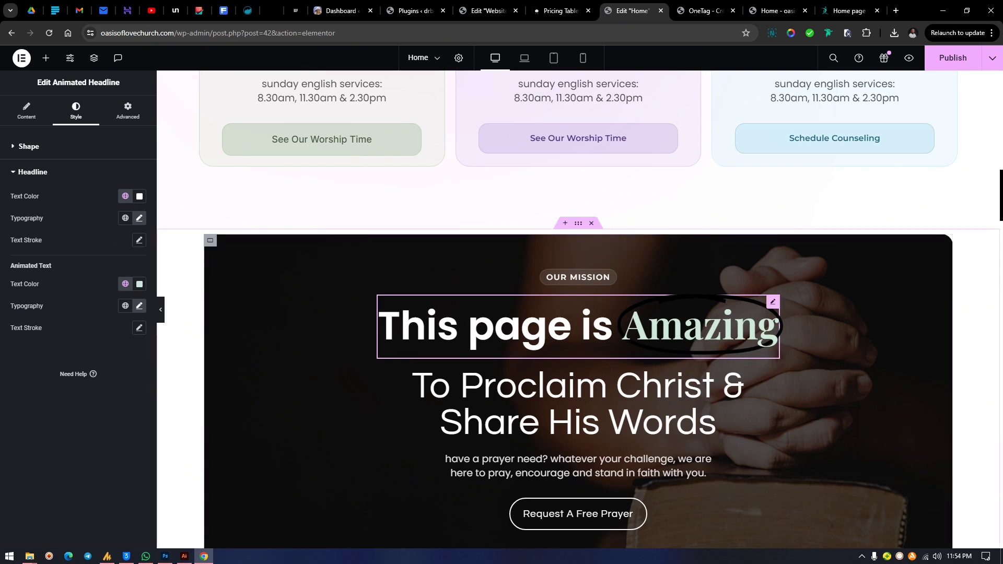
Review the typography settings of the animated text and of the headline's main text
left_click(139, 306)
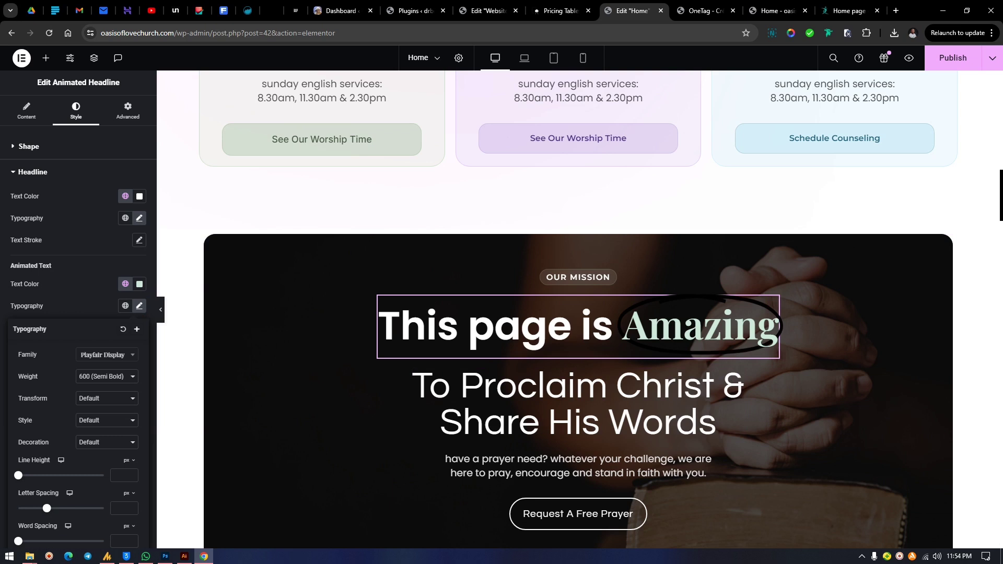
left_click(139, 306)
left_click(138, 217)
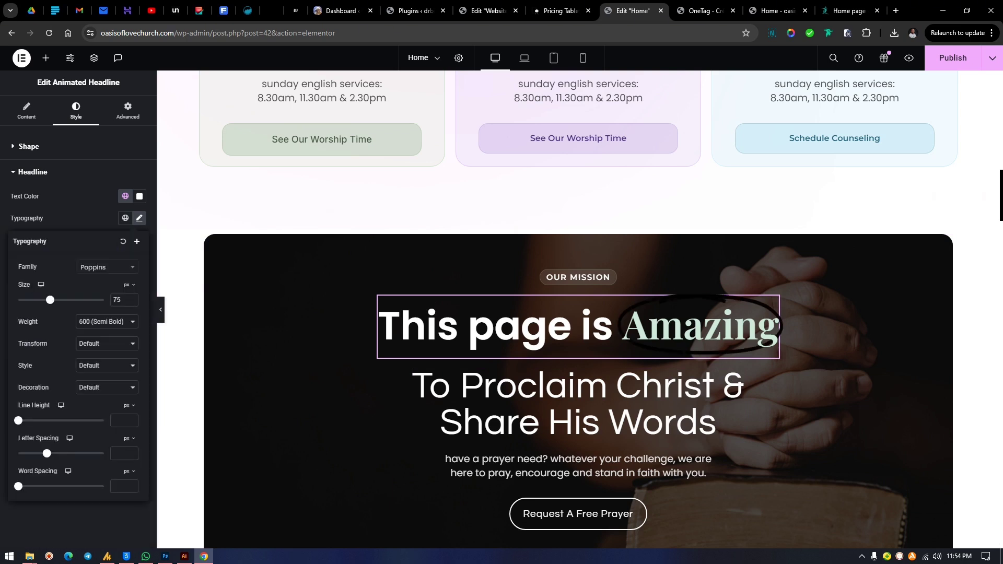
left_click(138, 217)
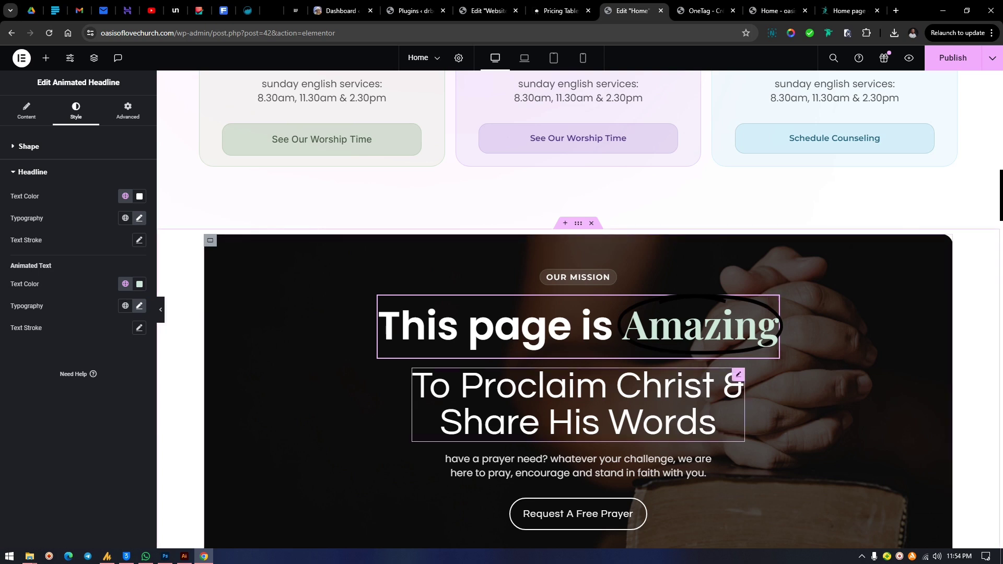
Copy the title "To Proclaim Christ & Share His Words" from the heading below into the animated headline's before text
left_click(716, 422)
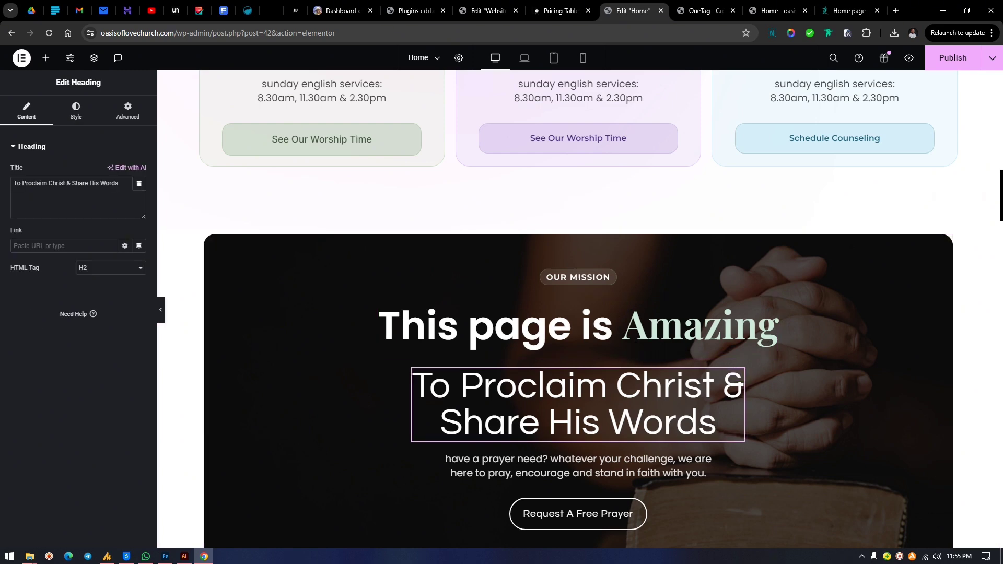
triple_click(66, 183)
key("ctrl+c")
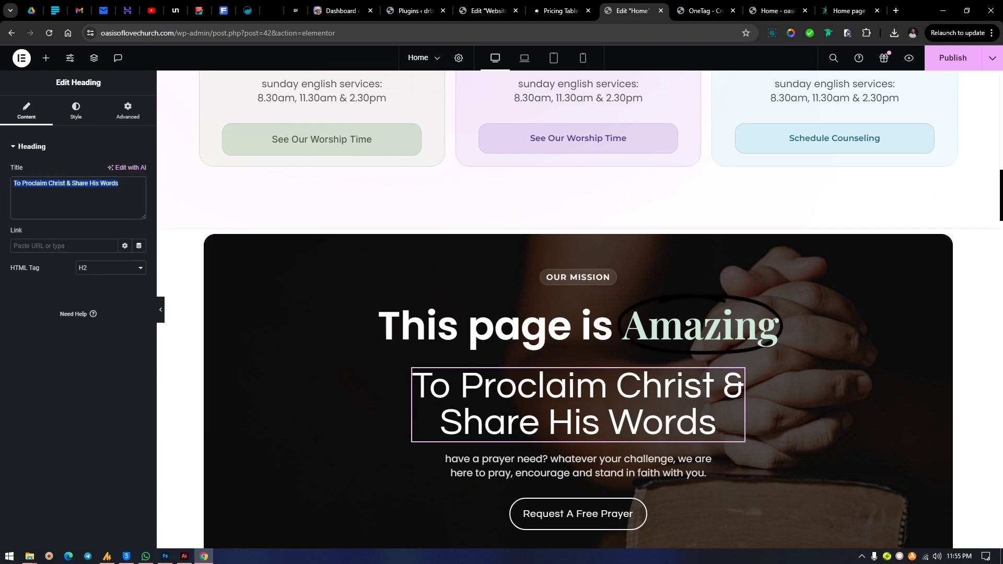
left_click(578, 327)
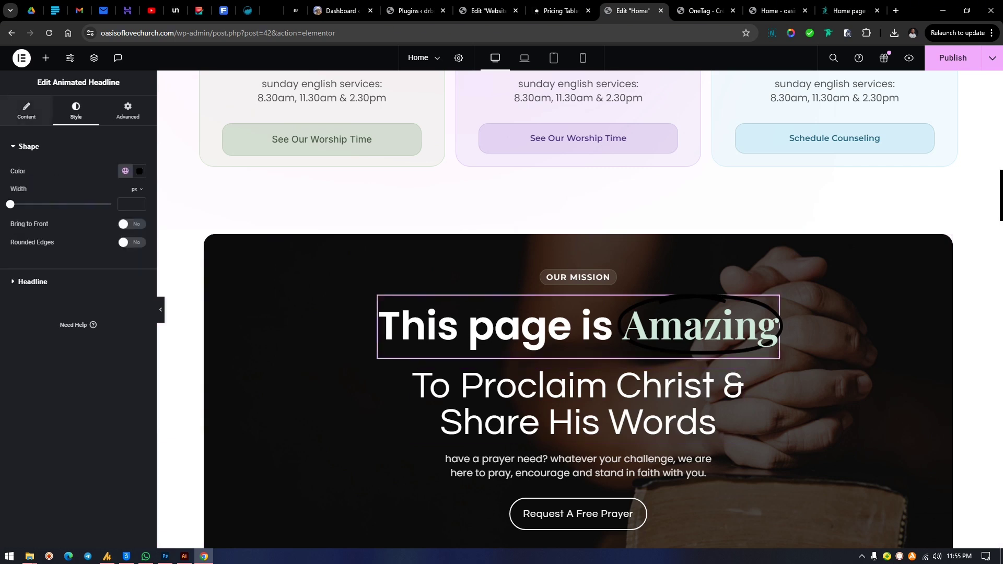
left_click(26, 111)
triple_click(30, 235)
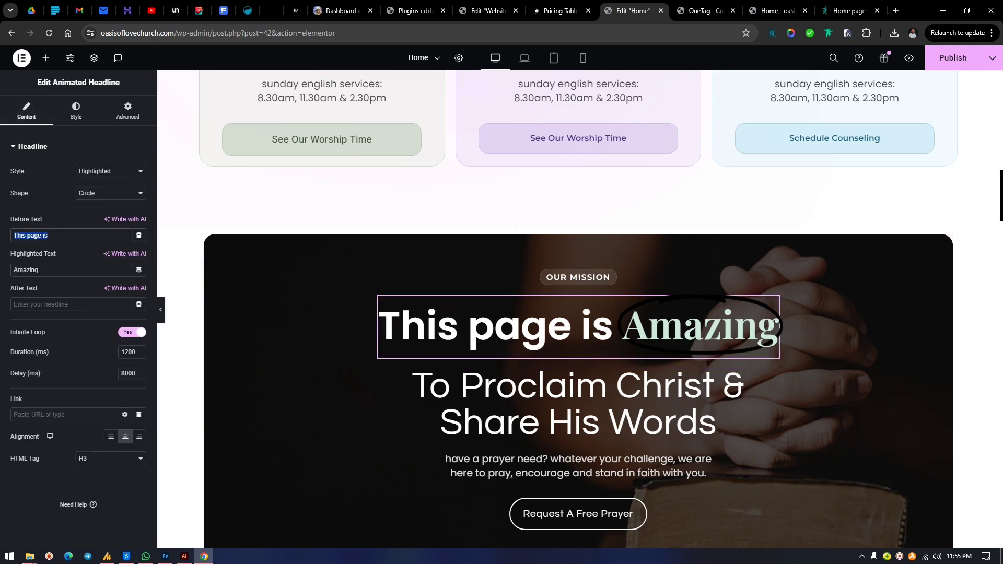
key("ctrl+v")
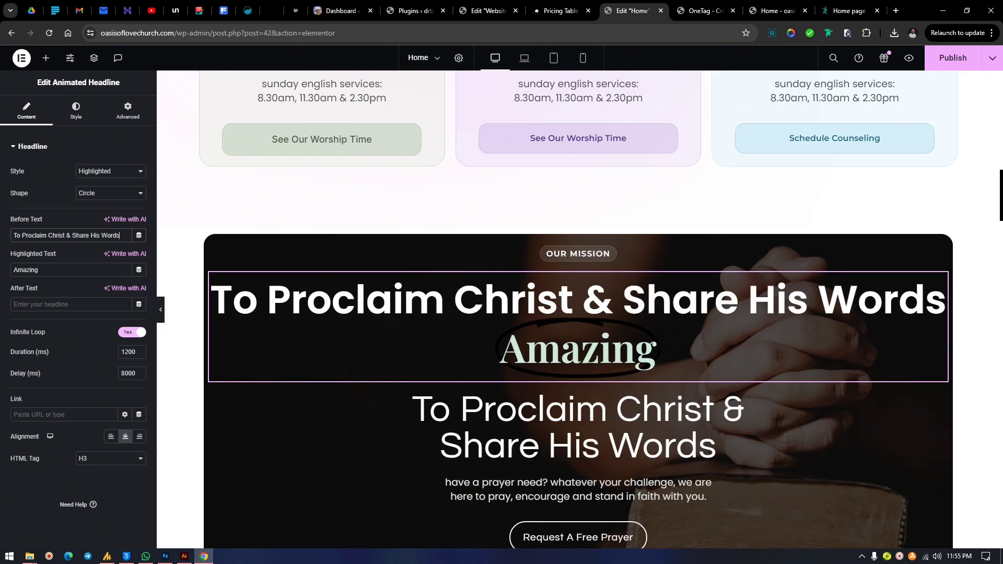
Remove "Words" from the end of the headline's before text and set the highlighted text to "Words"
key("shift+Left")
key("shift+Left")
key("shift+Left")
key("shift+Left")
key("shift+Left")
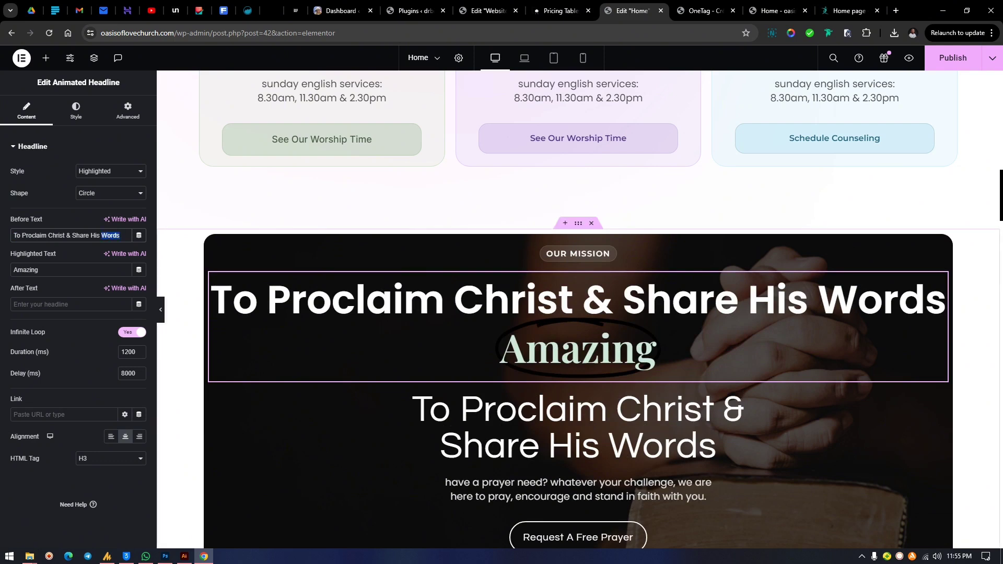
key("BackSpace")
double_click(25, 269)
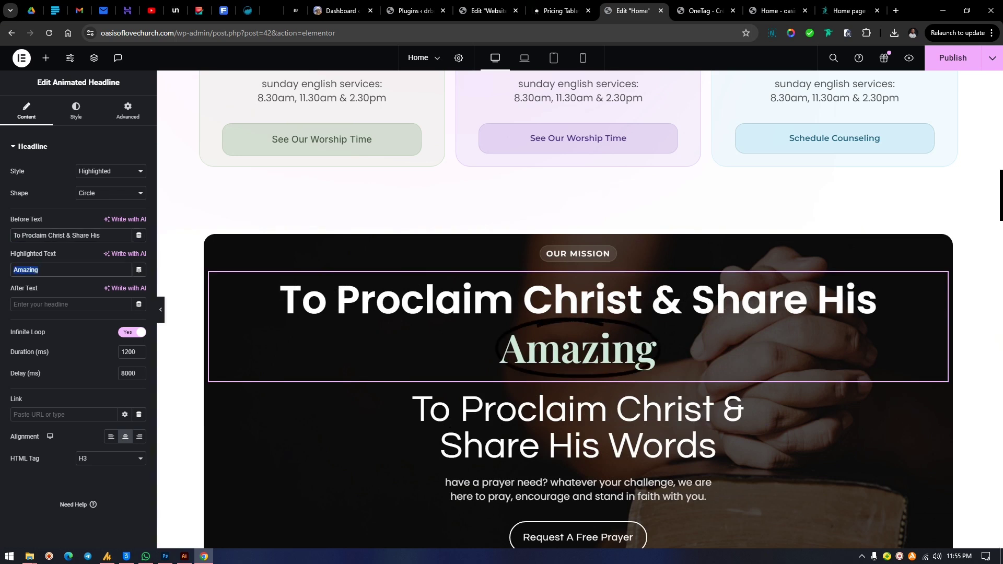
type("Words")
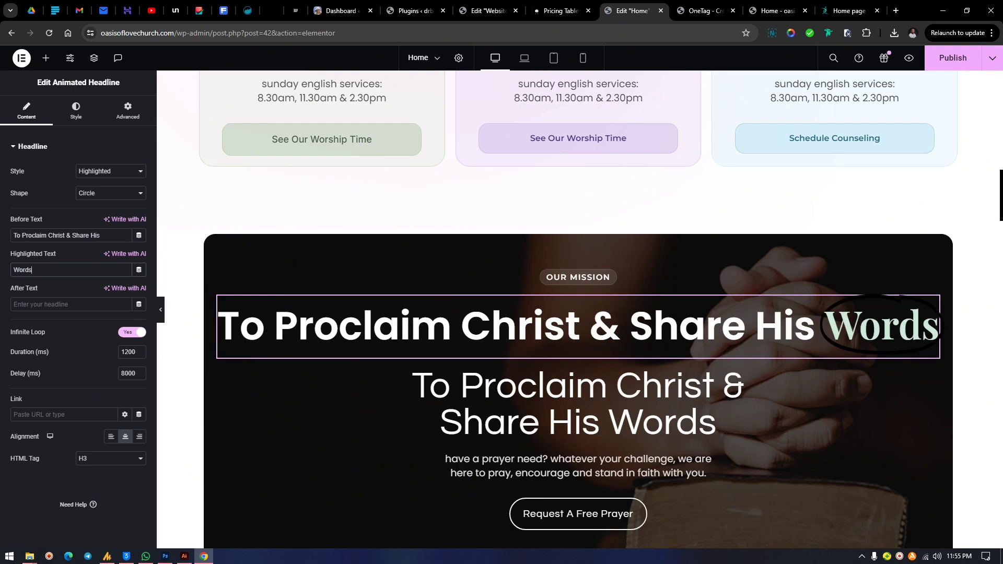
Set the font weight of the animated headline's main text to 300 (Light)
scroll(578, 314, "up", 1)
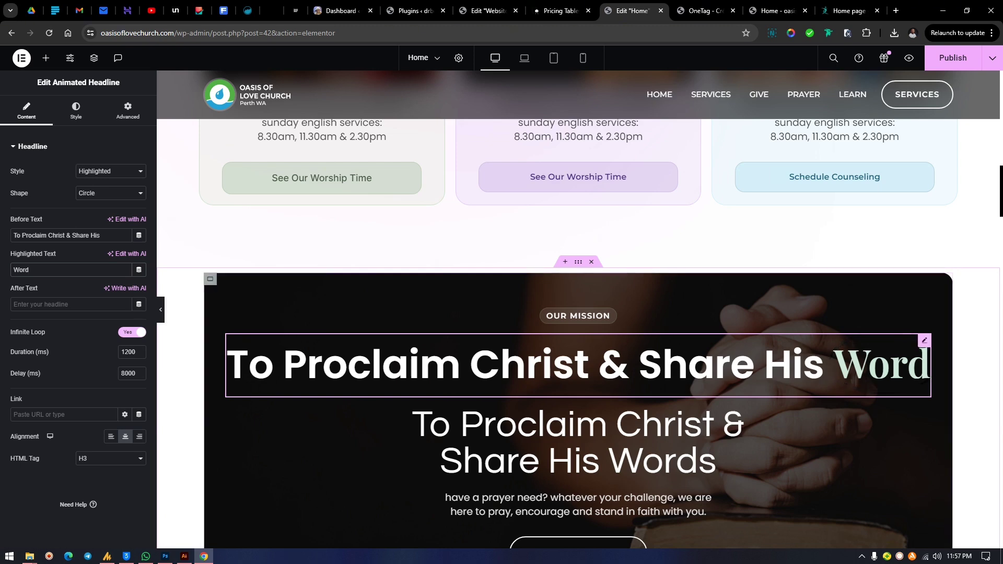
left_click(76, 111)
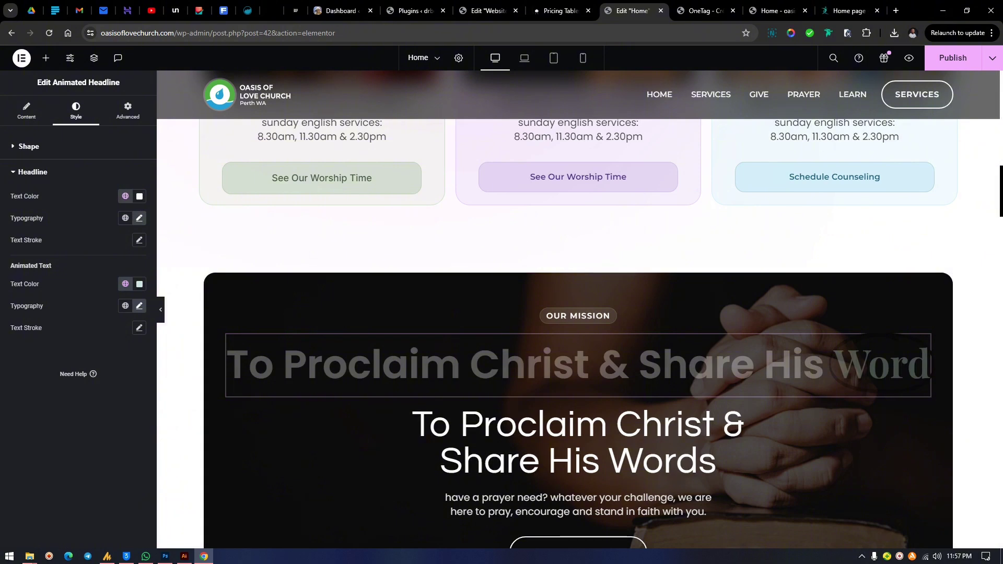
left_click(139, 218)
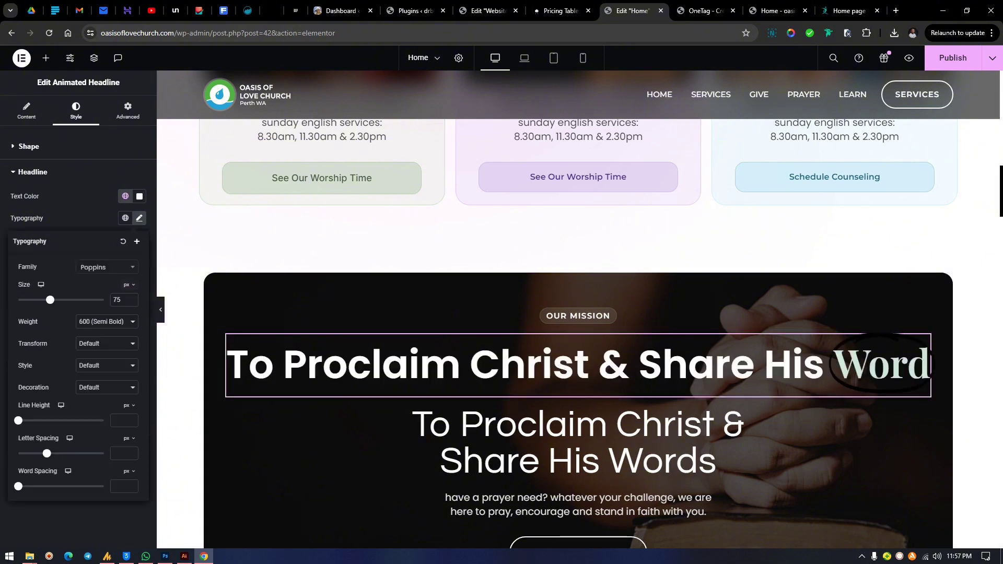
left_click(107, 321)
left_click(99, 355)
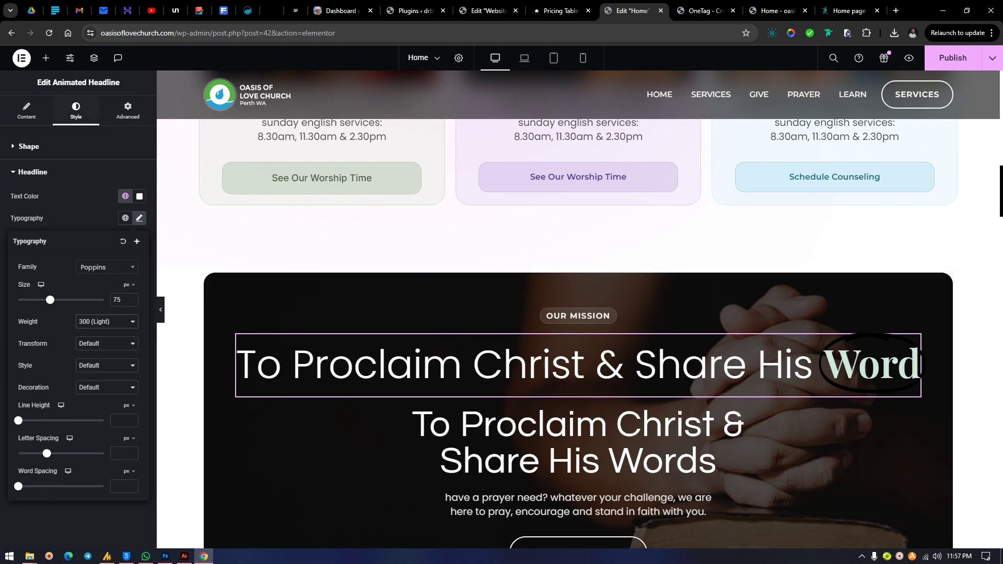
Give the animated headline a custom width of 53%
left_click(26, 111)
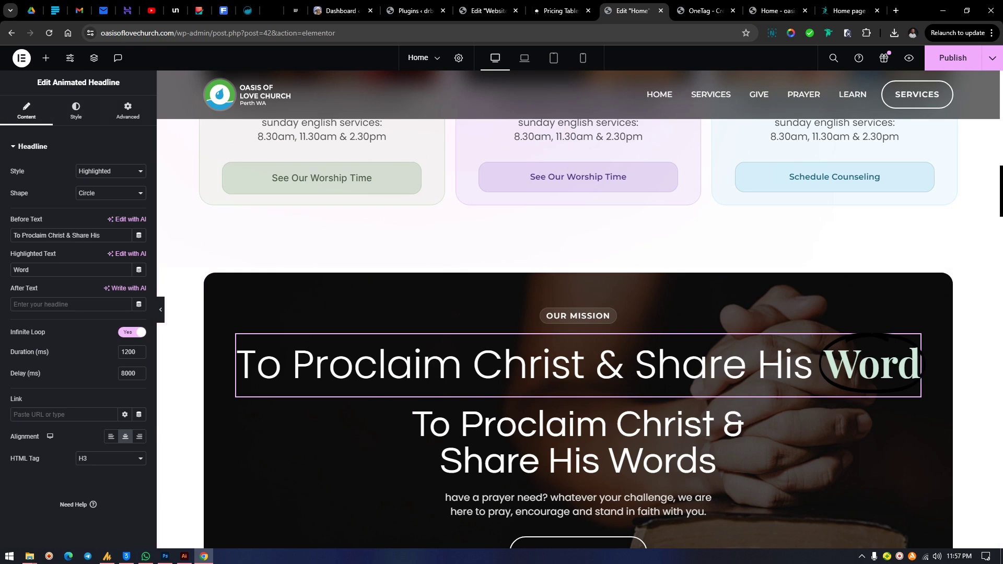
left_click(127, 111)
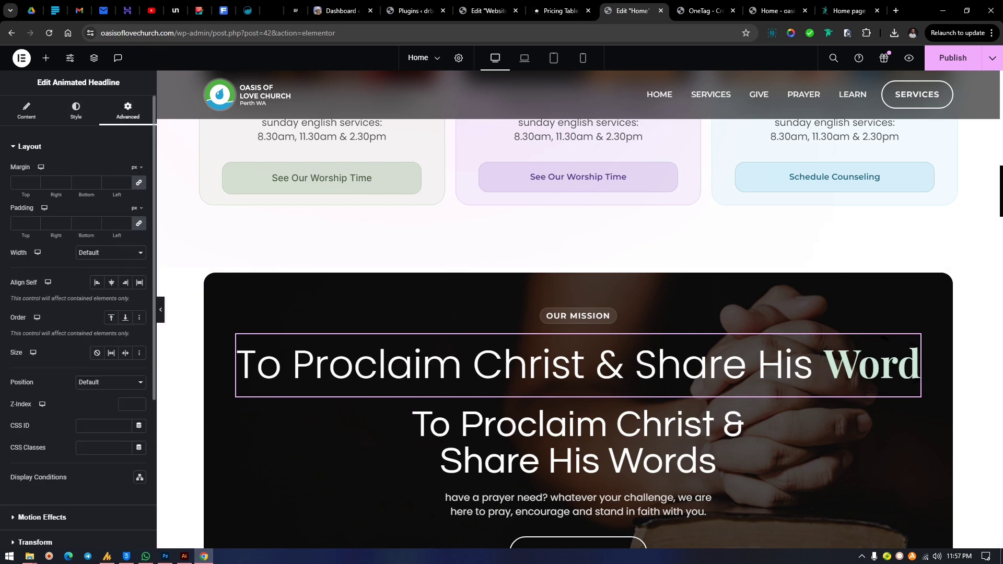
left_click(111, 252)
left_click(110, 272)
left_click(111, 252)
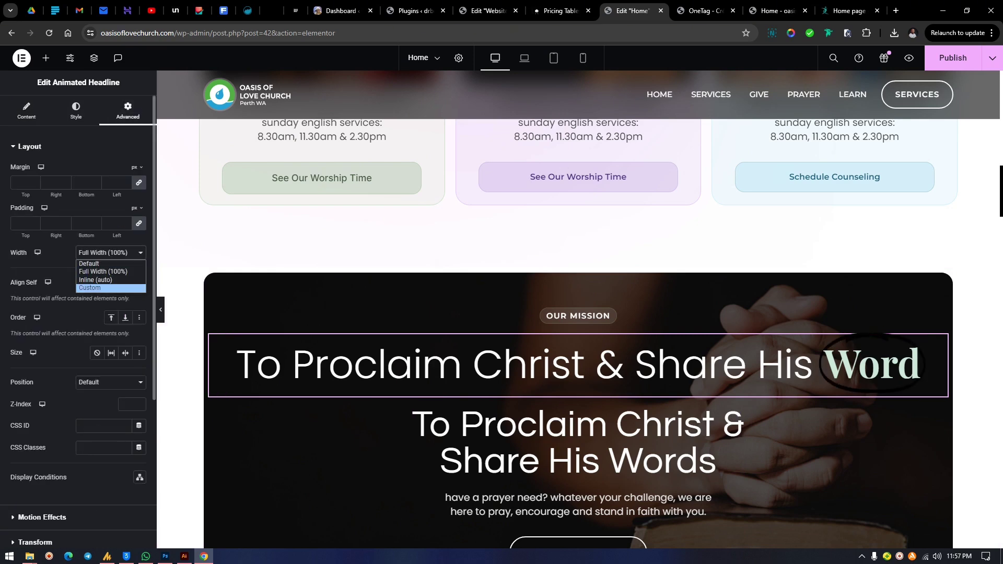
left_click(111, 288)
left_click_drag(10, 285, 64, 285)
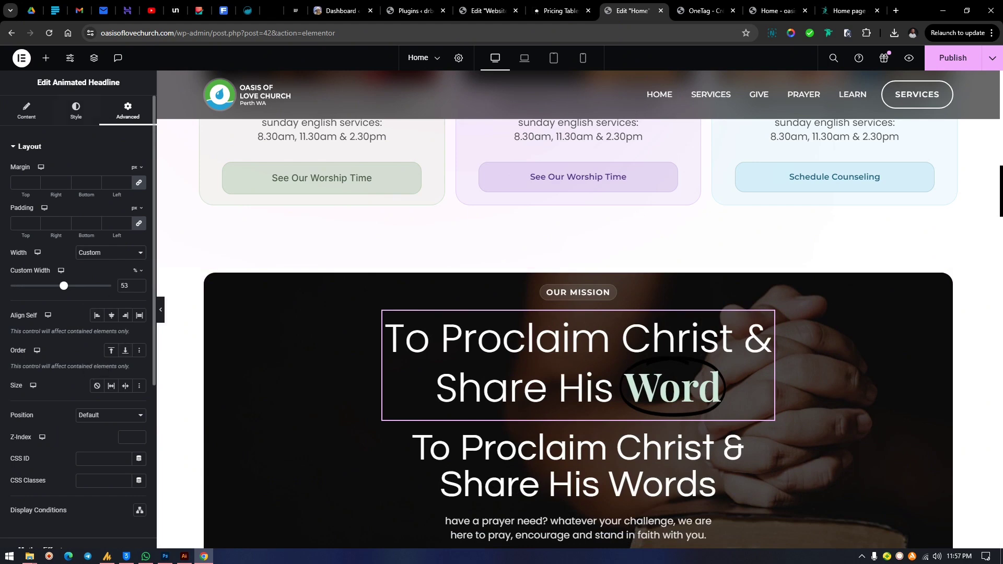
Set the line height of the animated headline's main text to 79 px
left_click(76, 111)
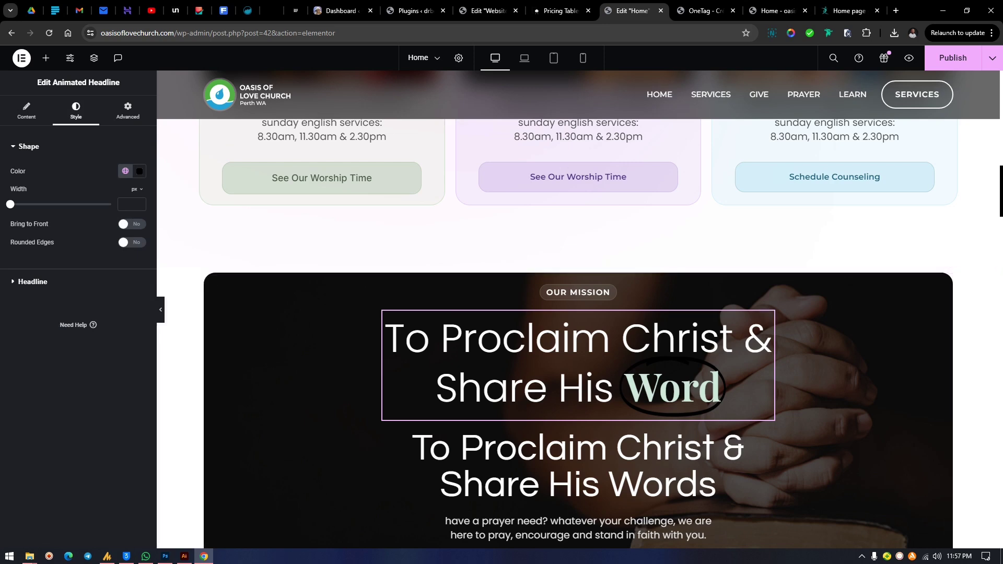
left_click(32, 281)
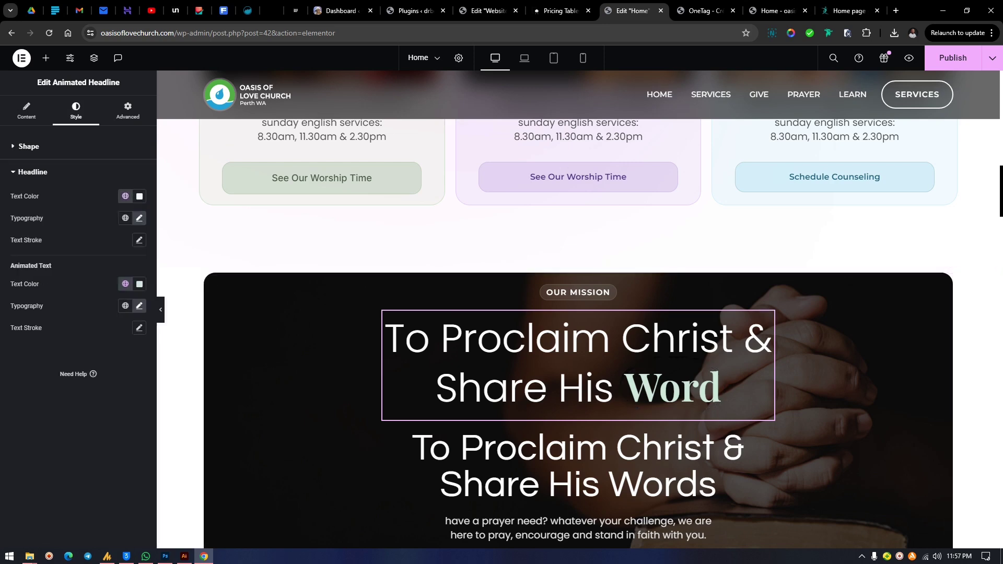
left_click(139, 218)
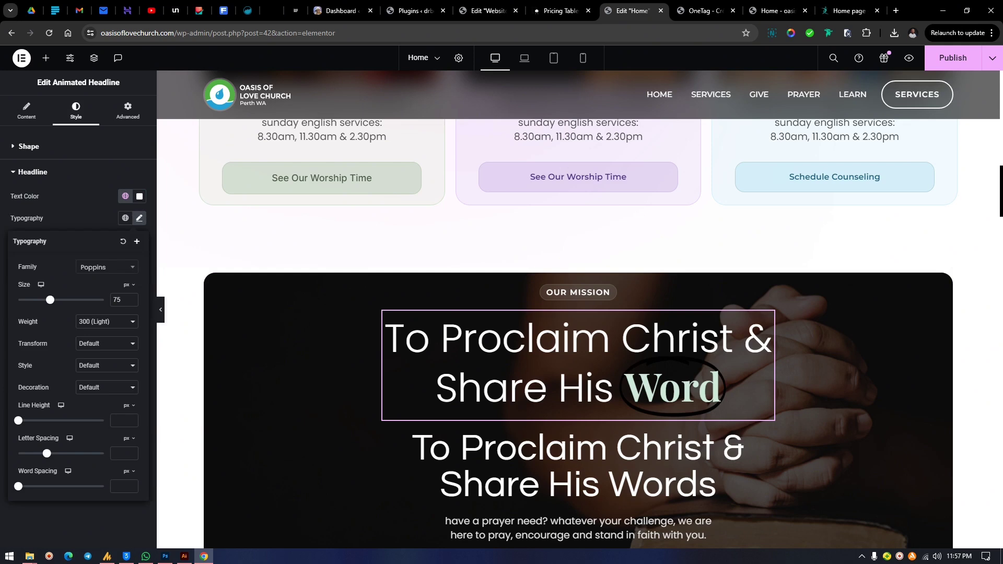
left_click_drag(18, 420, 86, 421)
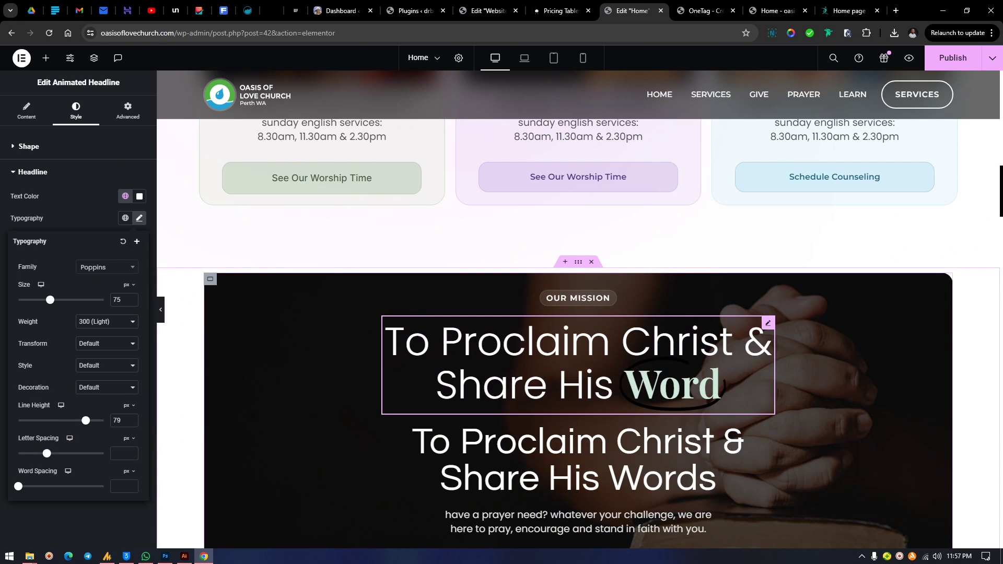
key("Escape")
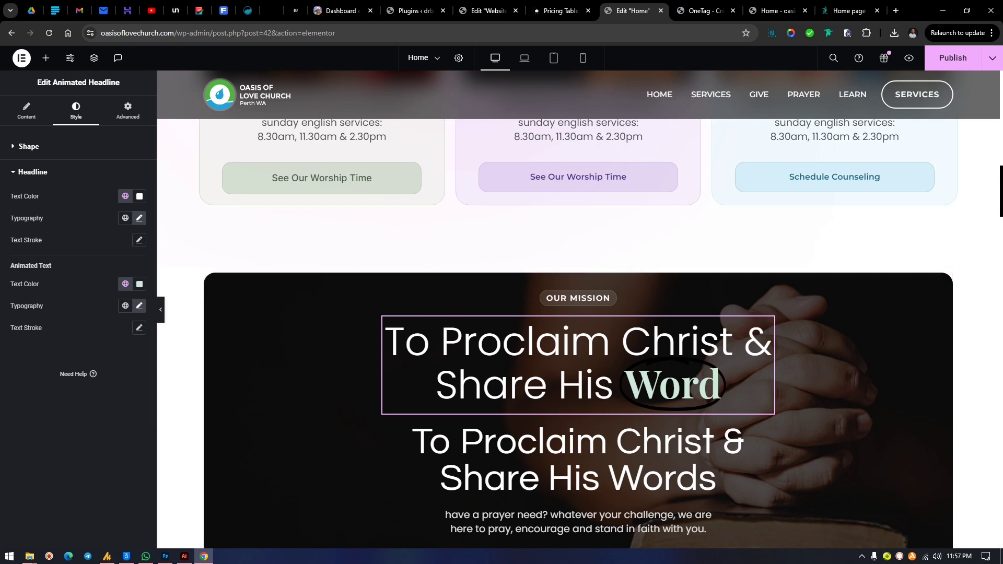
Try the Curly, Underline, Double and Underline Zigzag shapes on the headline's highlighted word
left_click(27, 110)
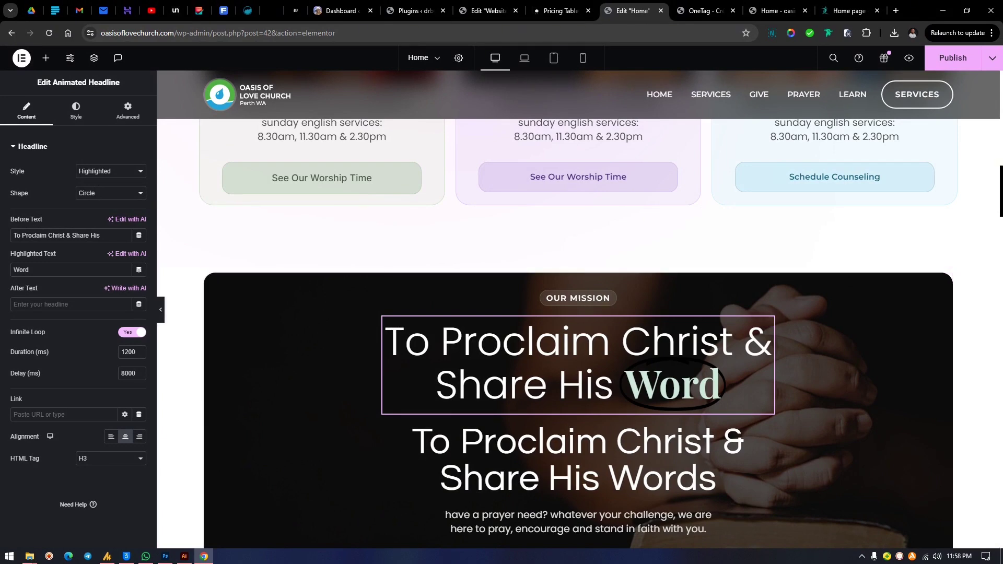
left_click(110, 193)
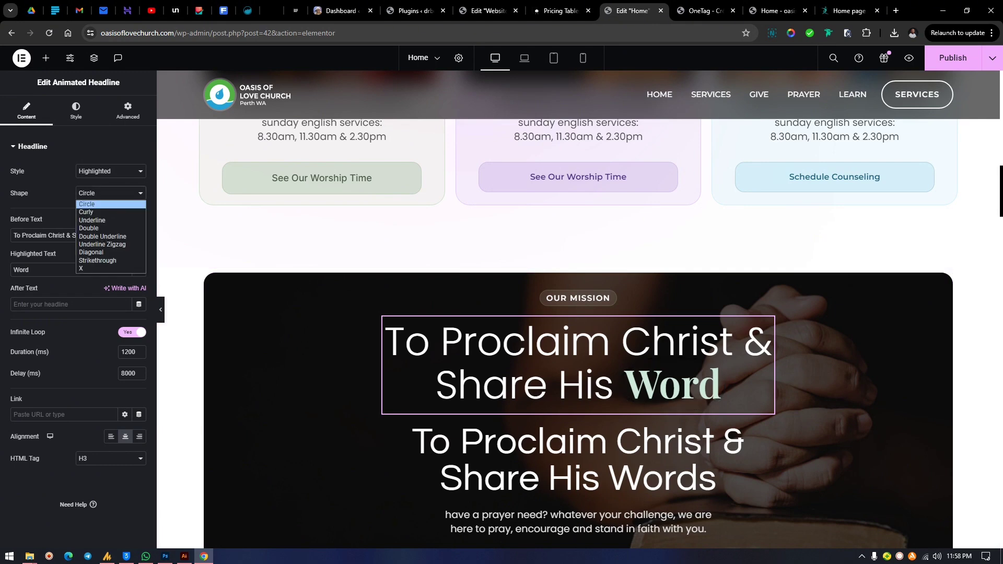
left_click(86, 212)
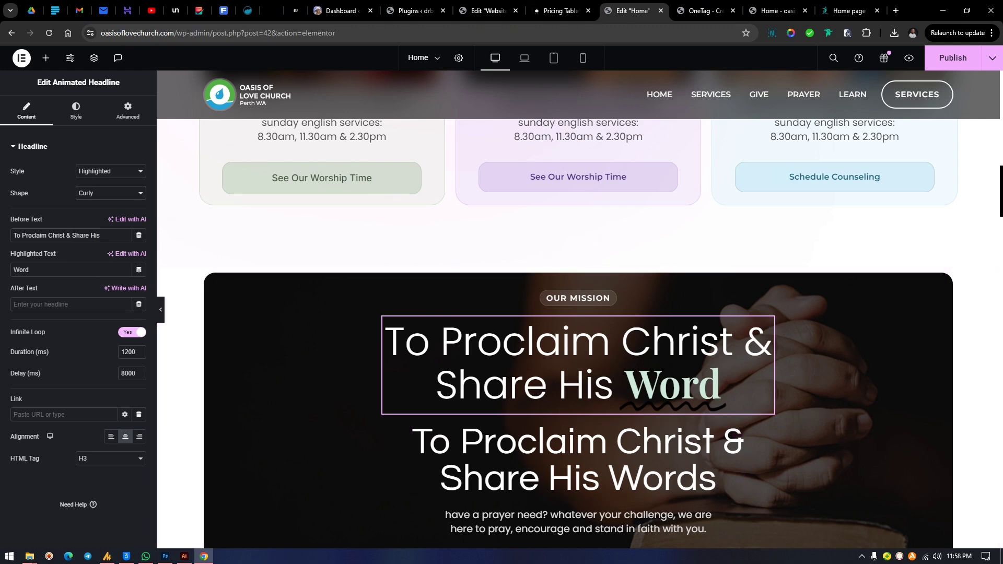
left_click(111, 193)
left_click(92, 220)
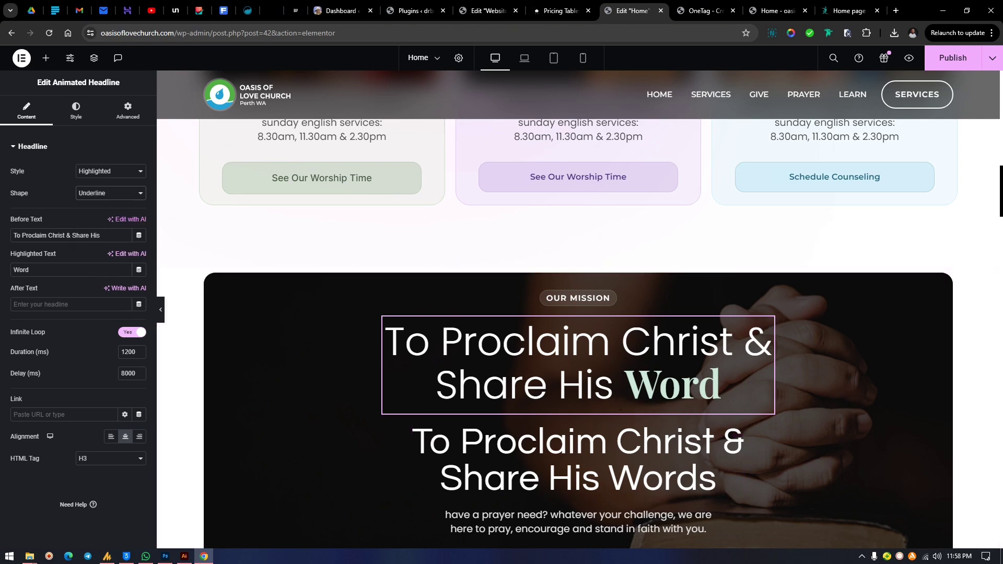
left_click(110, 193)
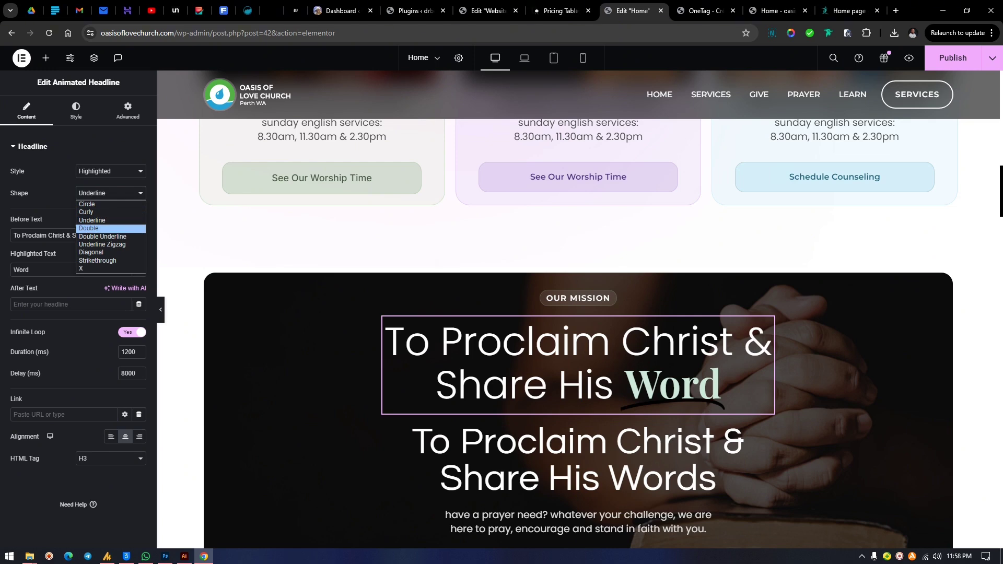
left_click(89, 228)
left_click(110, 192)
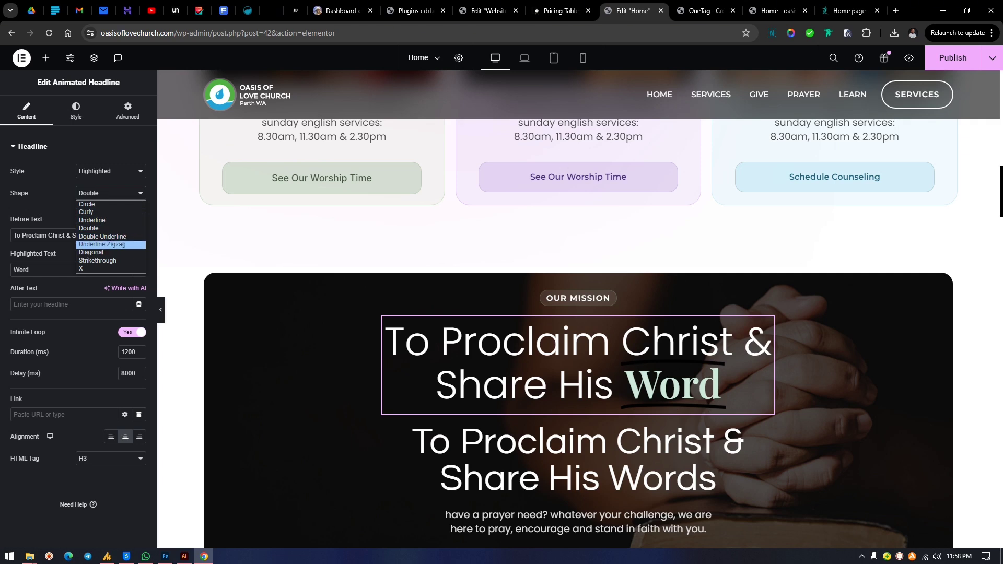
left_click(101, 244)
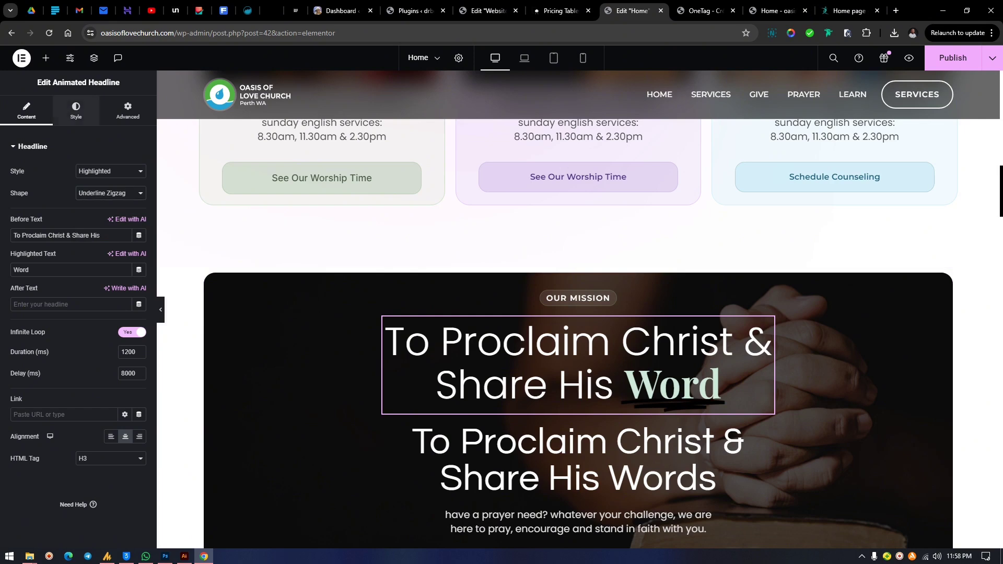
Set the highlight shape's color to the green global color named New Global Color
left_click(75, 111)
left_click(125, 171)
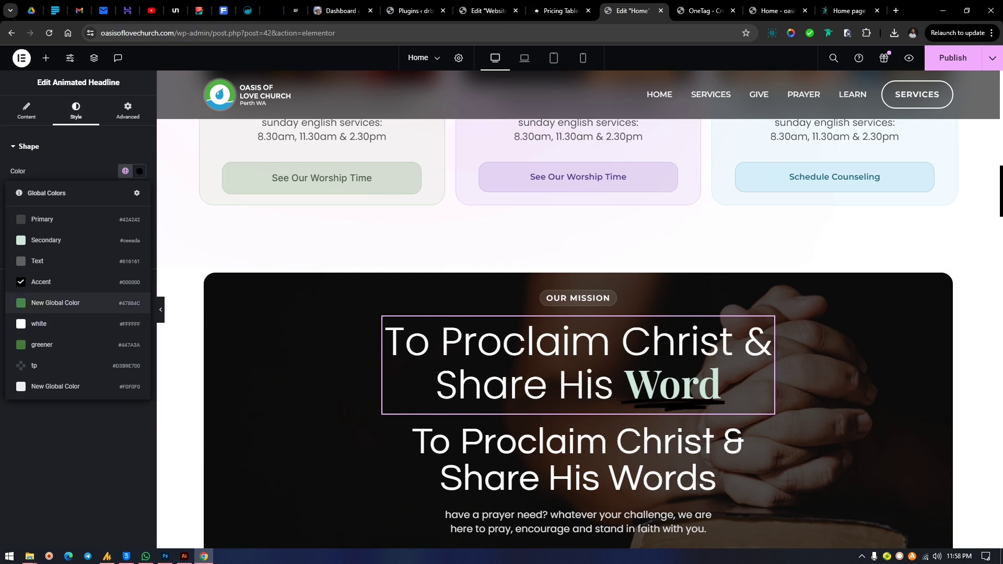
left_click(56, 303)
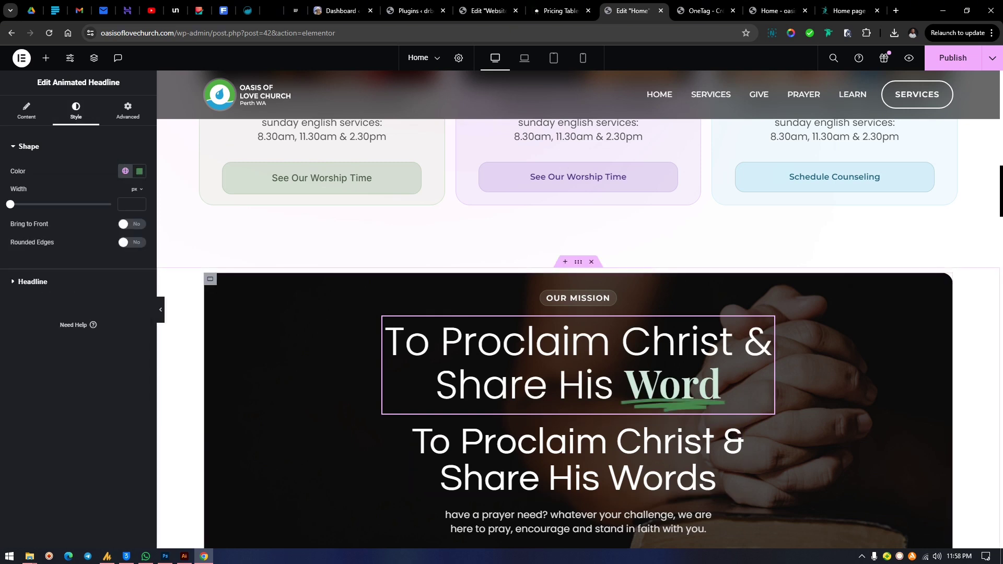
Try the Double shape on the highlighted word and set the highlight shape to Strikethrough
left_click(26, 111)
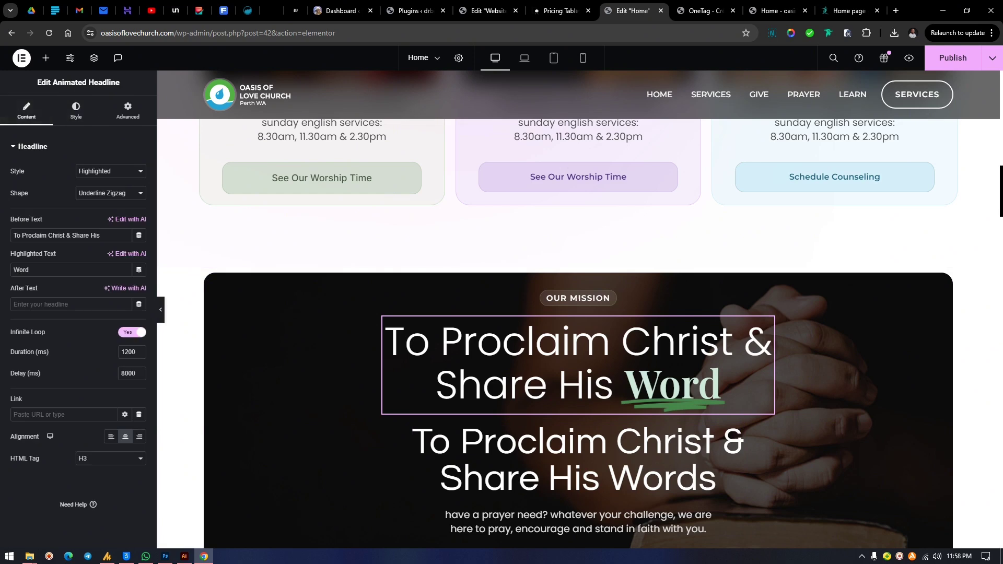
left_click(110, 193)
left_click(105, 229)
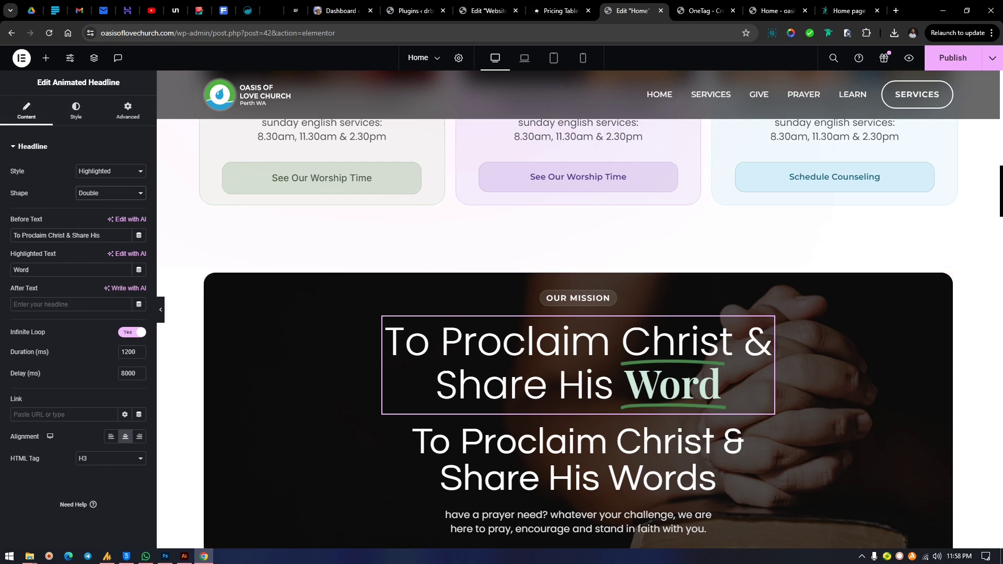
left_click(110, 193)
left_click(105, 262)
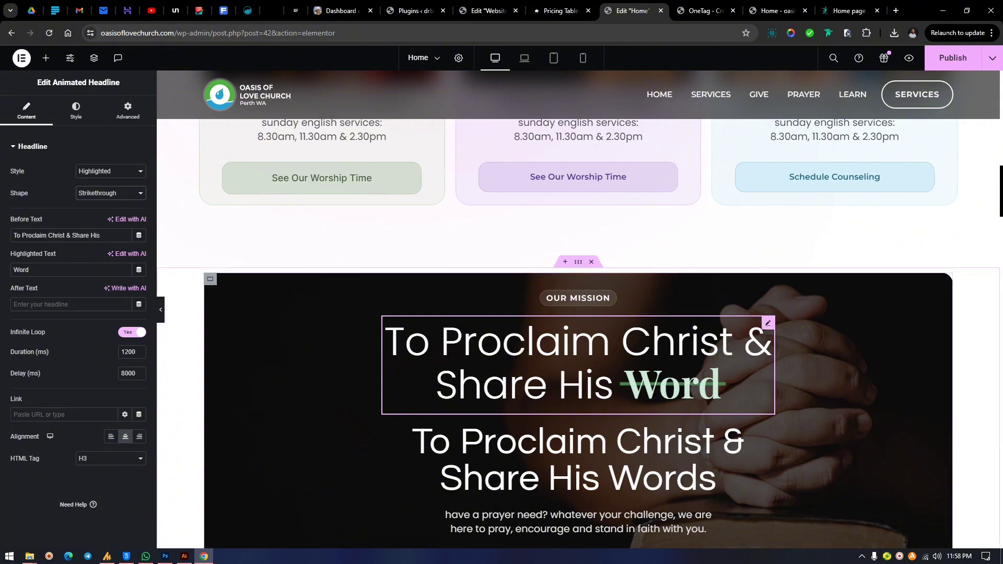
left_click(111, 192)
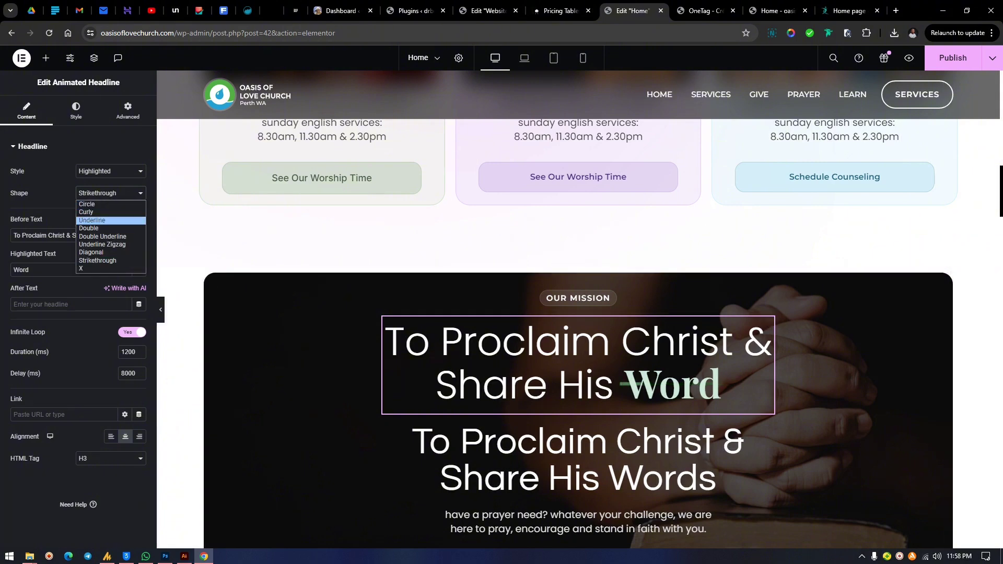
left_click(110, 204)
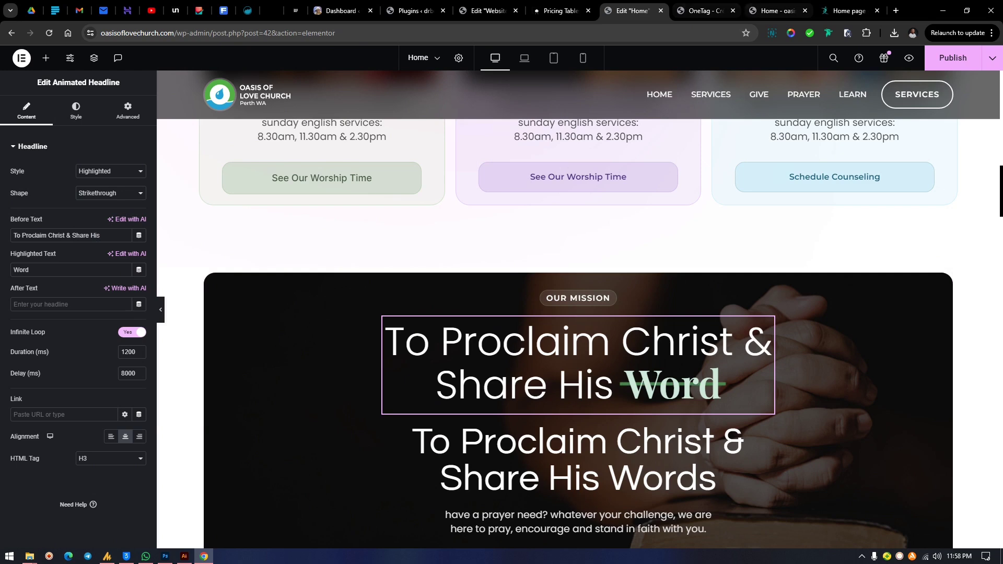
Switch the animated headline to the Rotating style and set its rotating words to Words, Peace and Love, each on its own line
left_click(110, 171)
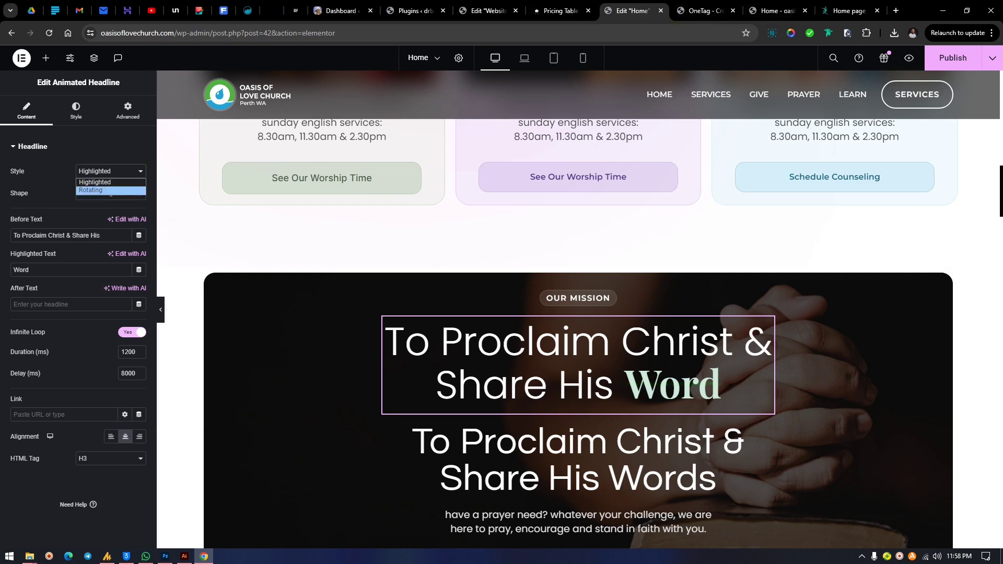
left_click(110, 190)
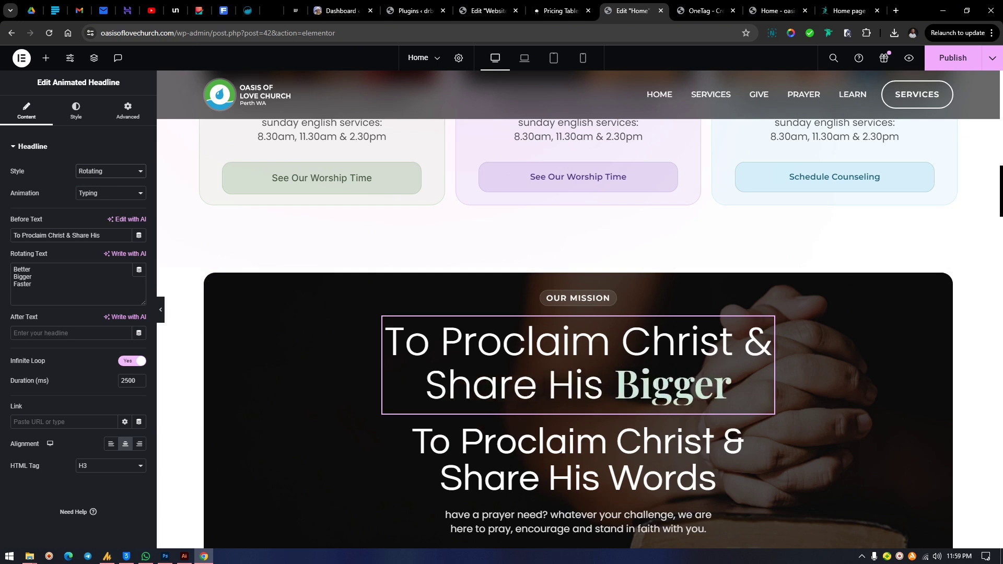
left_click_drag(35, 285, 12, 267)
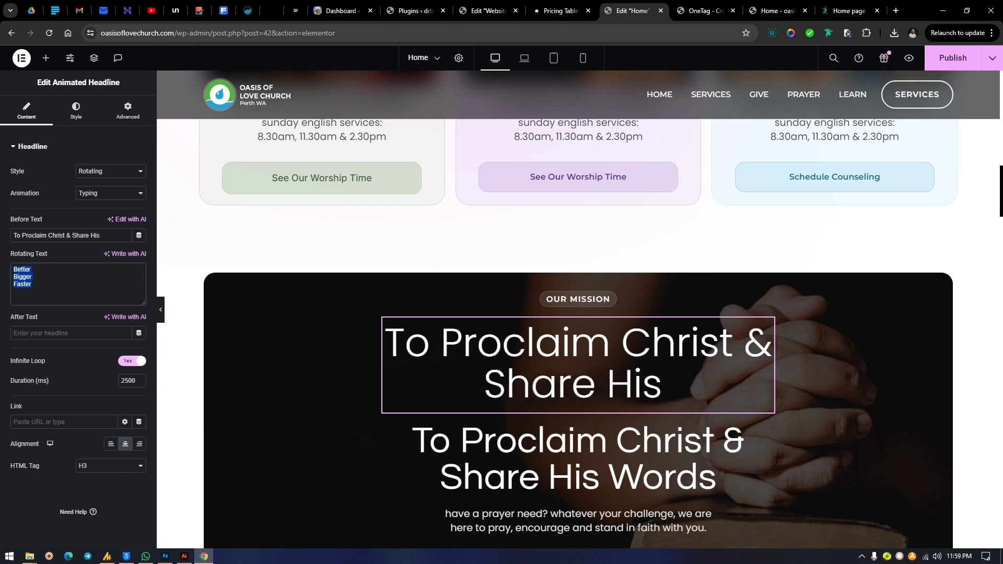
type("Word")
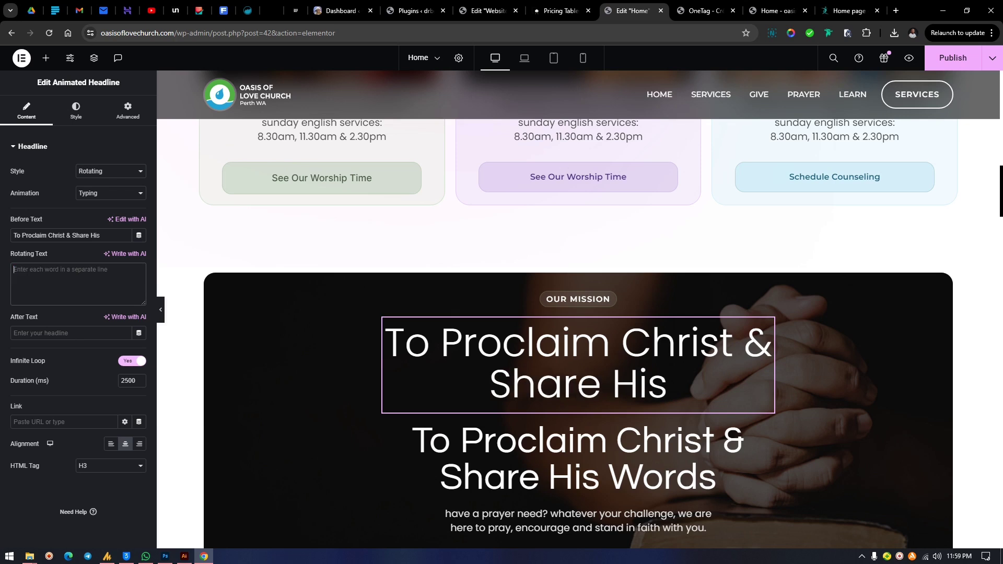
type("s")
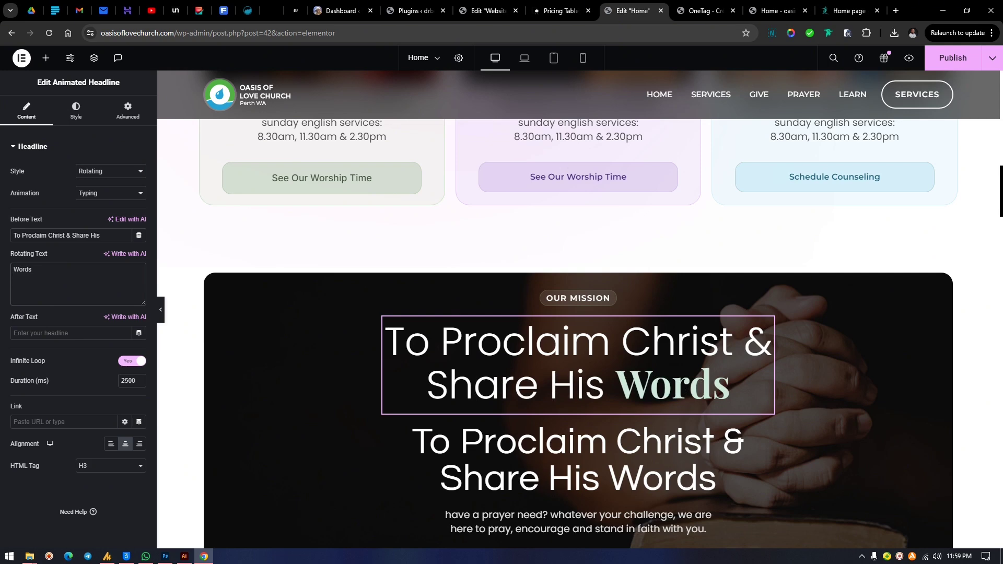
key("Return")
type("Peace")
key("Return")
type("Love")
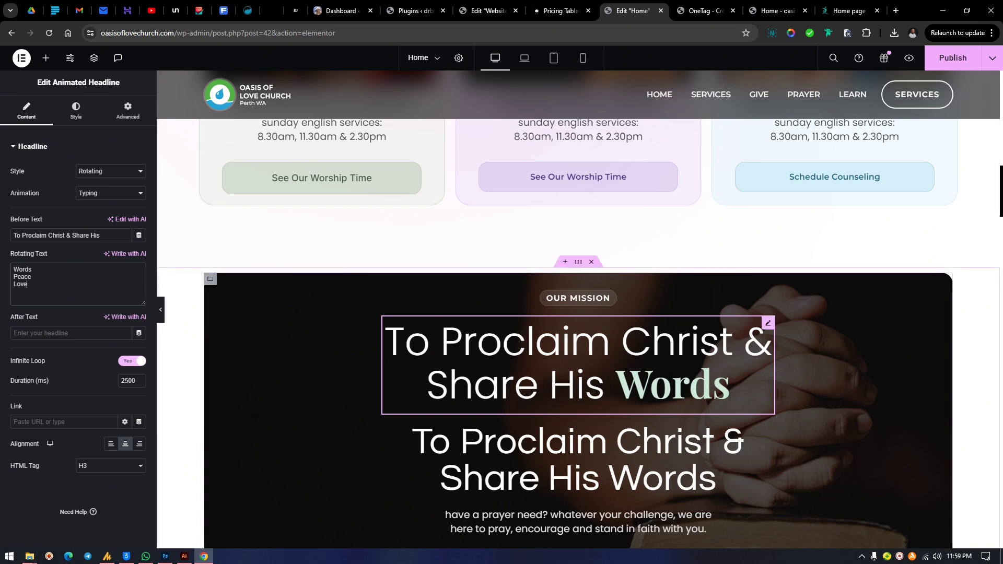
Try the Clip, Flip, Swirl and Blinds animations on the headline's rotating words
left_click(110, 193)
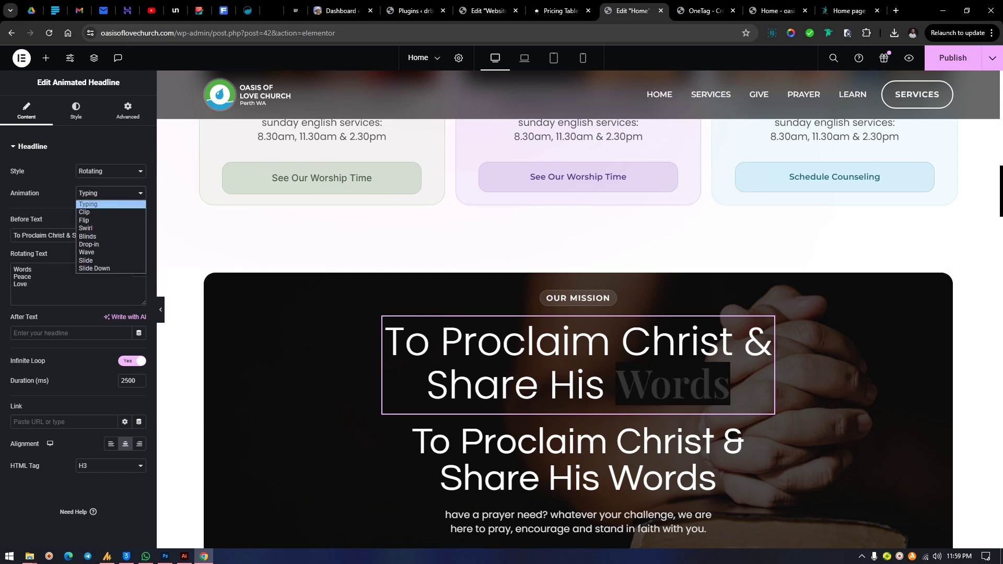
key("Escape")
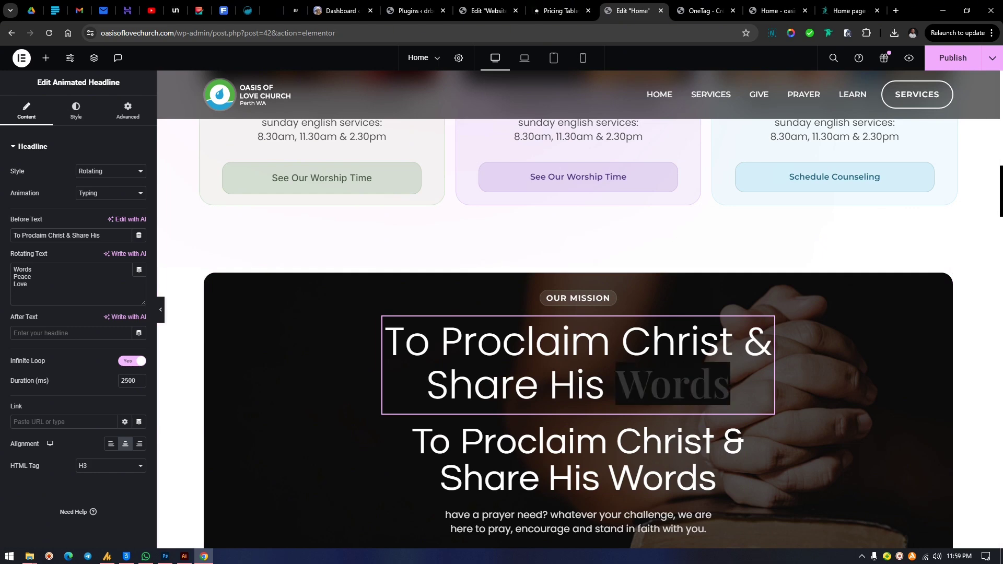
left_click(109, 192)
left_click(105, 212)
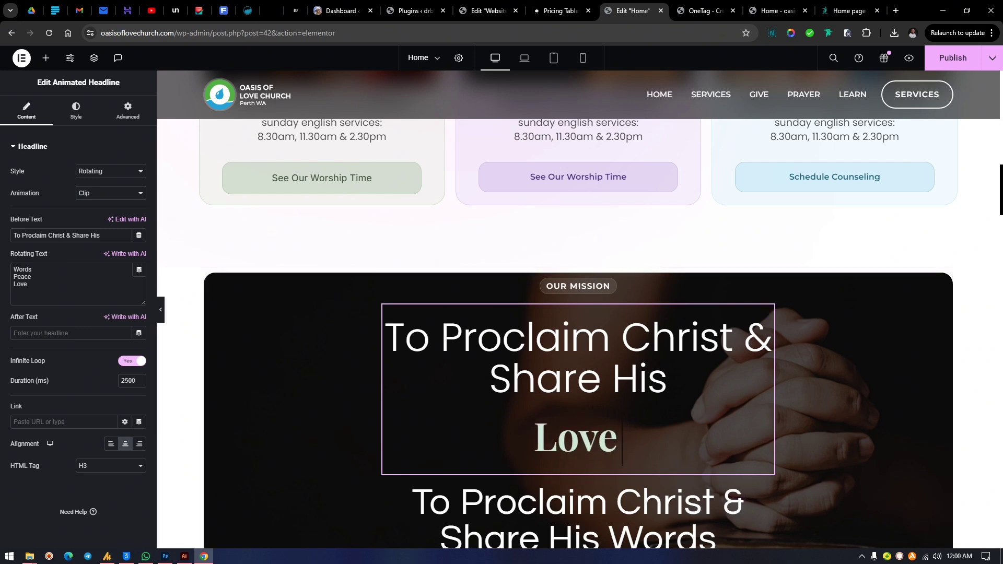
left_click(111, 192)
left_click(110, 221)
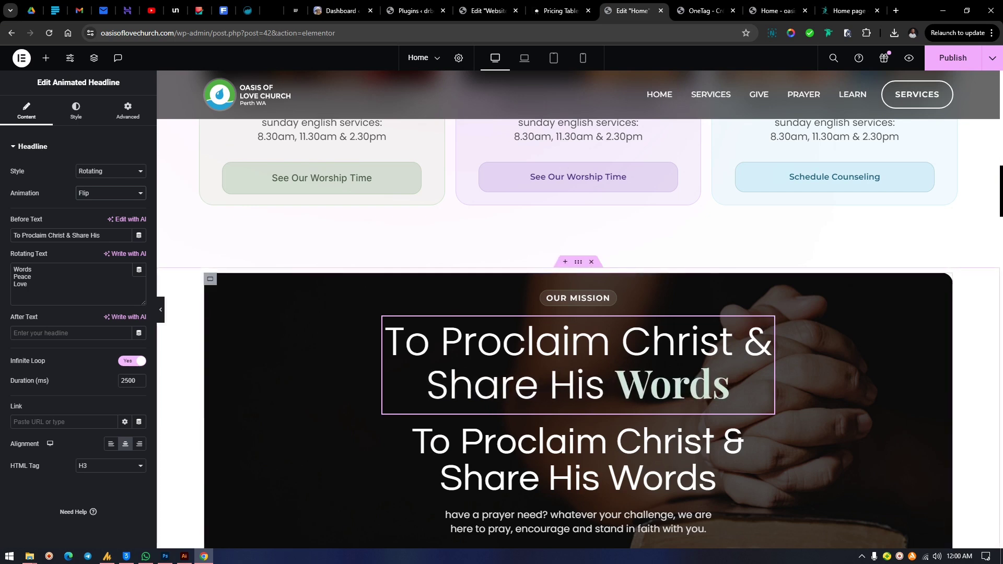
left_click(110, 192)
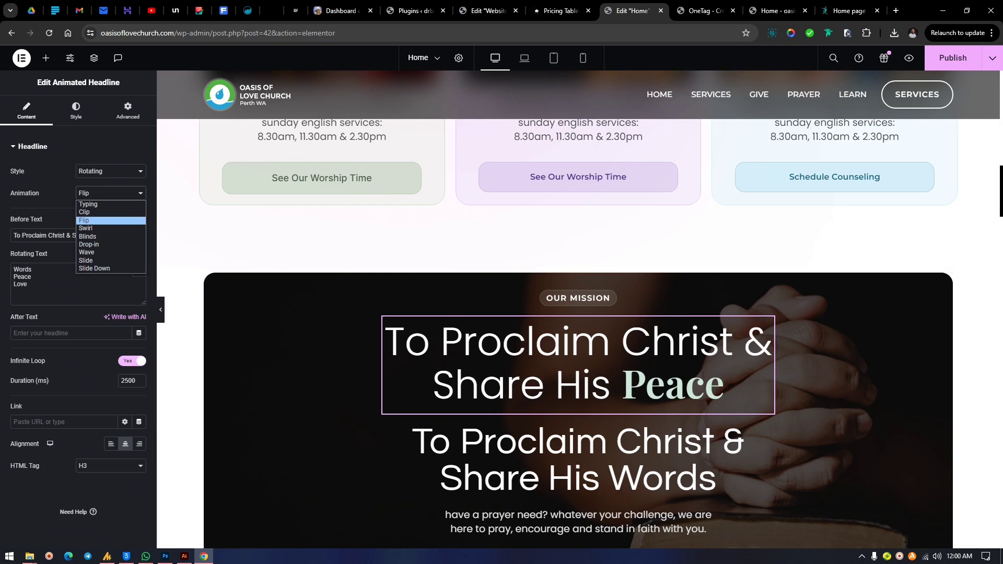
left_click(89, 229)
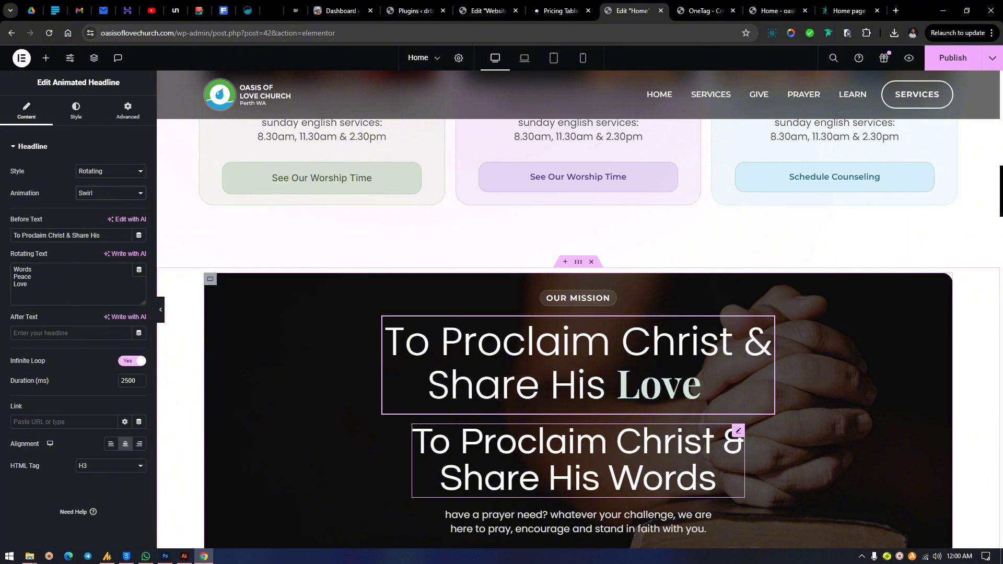
left_click(110, 192)
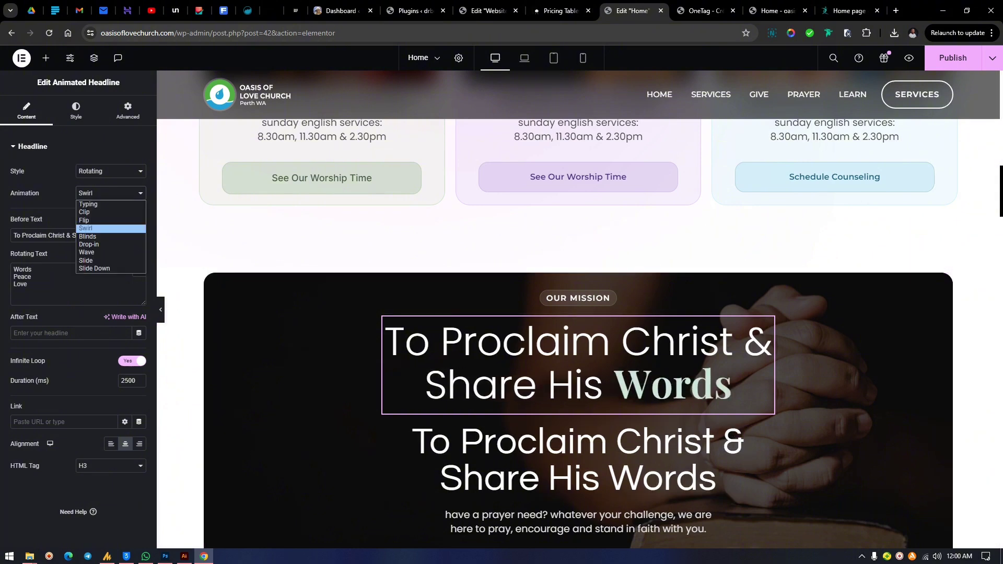
left_click(110, 236)
key("Down")
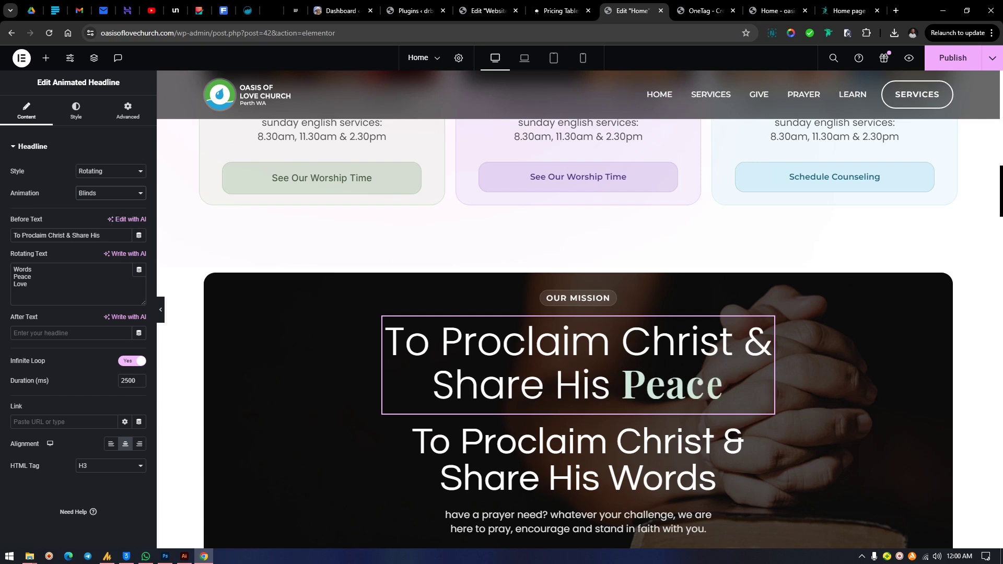
Try the Drop-in, Wave, Slide and Slide Down animations on the headline's rotating words
left_click(110, 193)
left_click(111, 244)
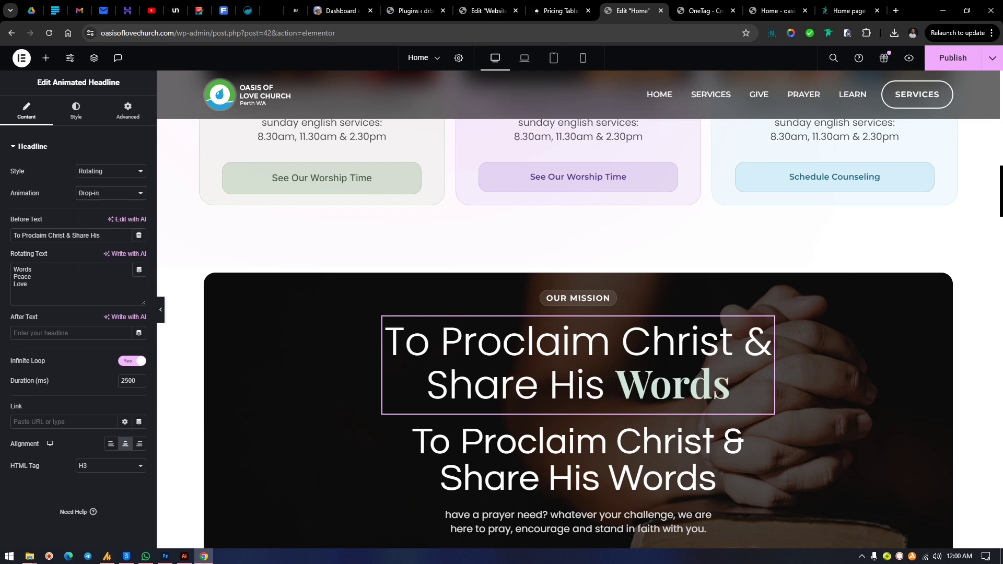
key("alt+Down")
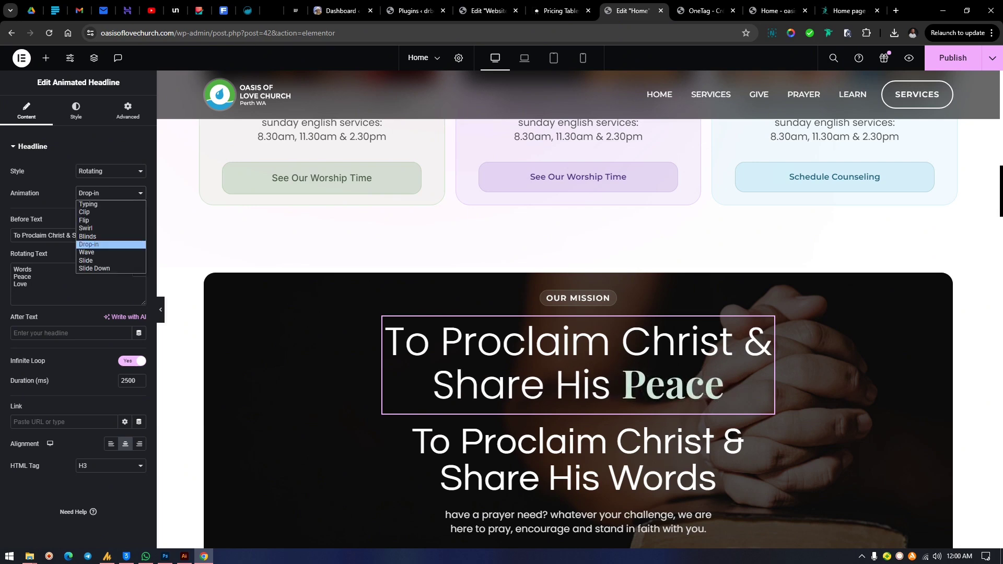
key("Down")
key("Return")
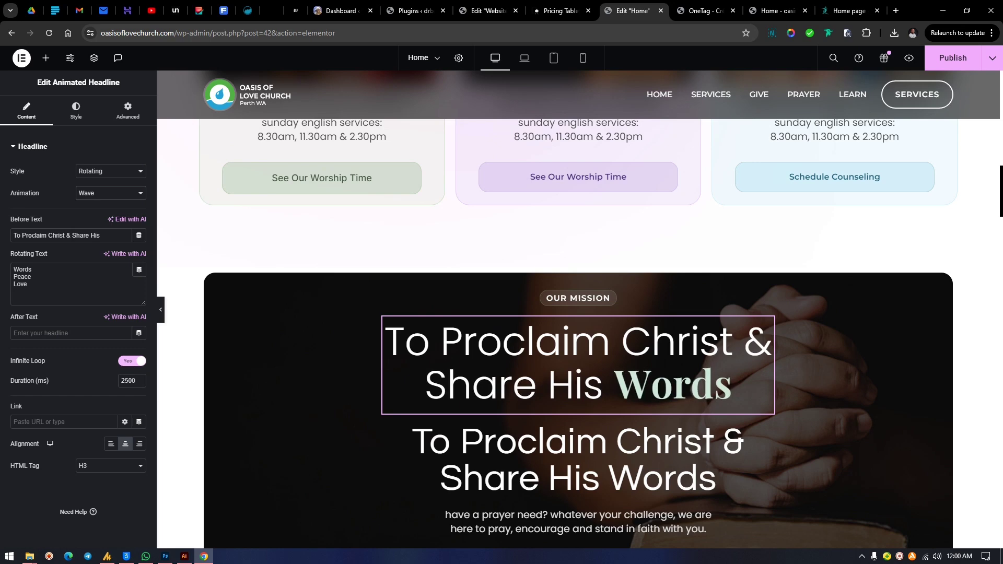
key("alt+Down")
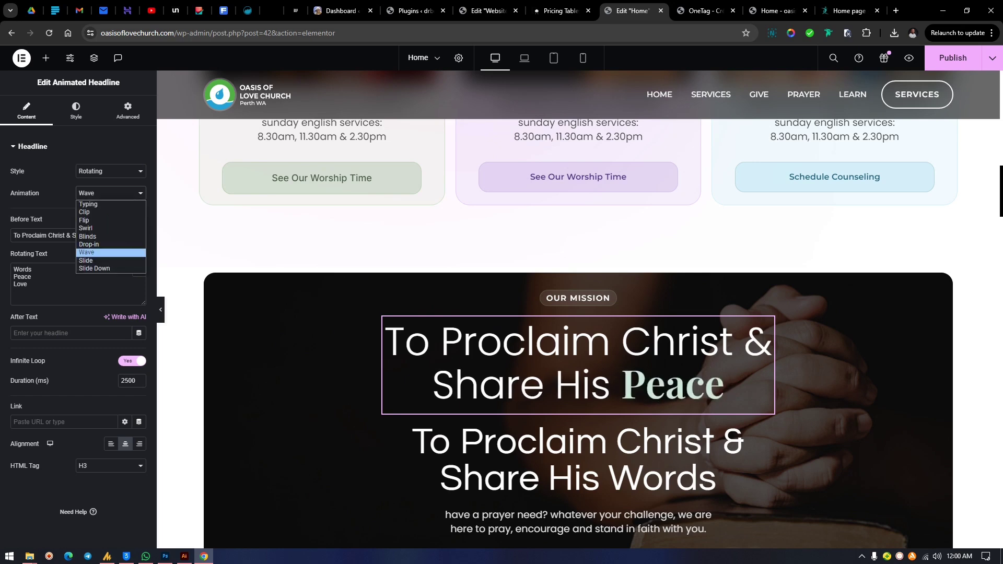
key("Down")
key("Return")
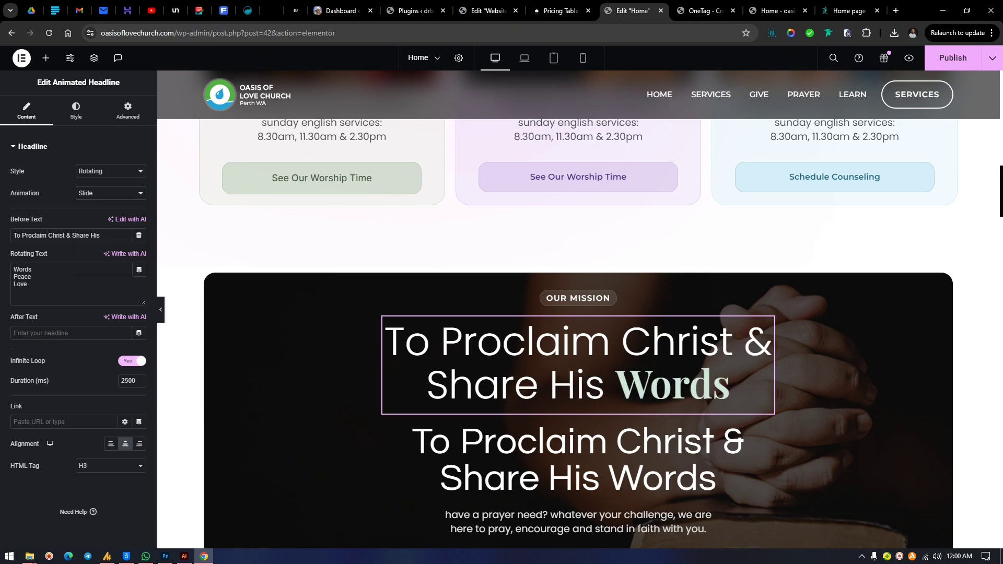
key("alt+Down")
key("Down")
key("Return")
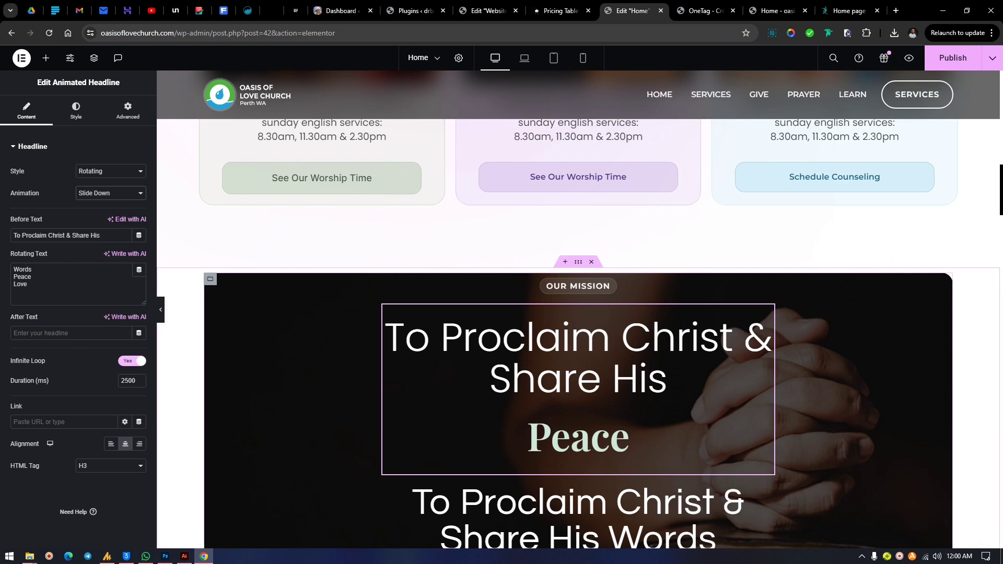
Set the animation of the headline's rotating words to Swirl
left_click(110, 193)
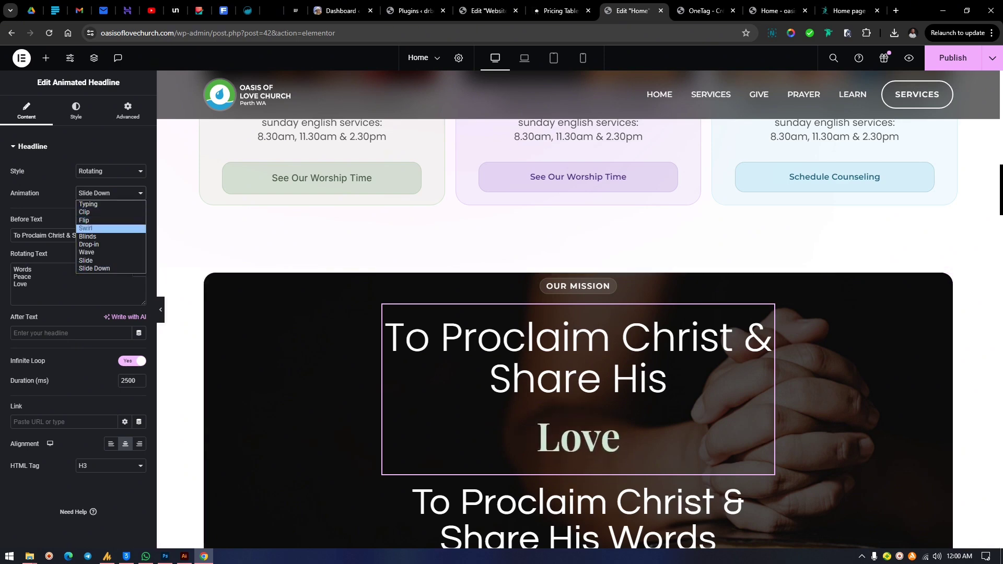
left_click(110, 228)
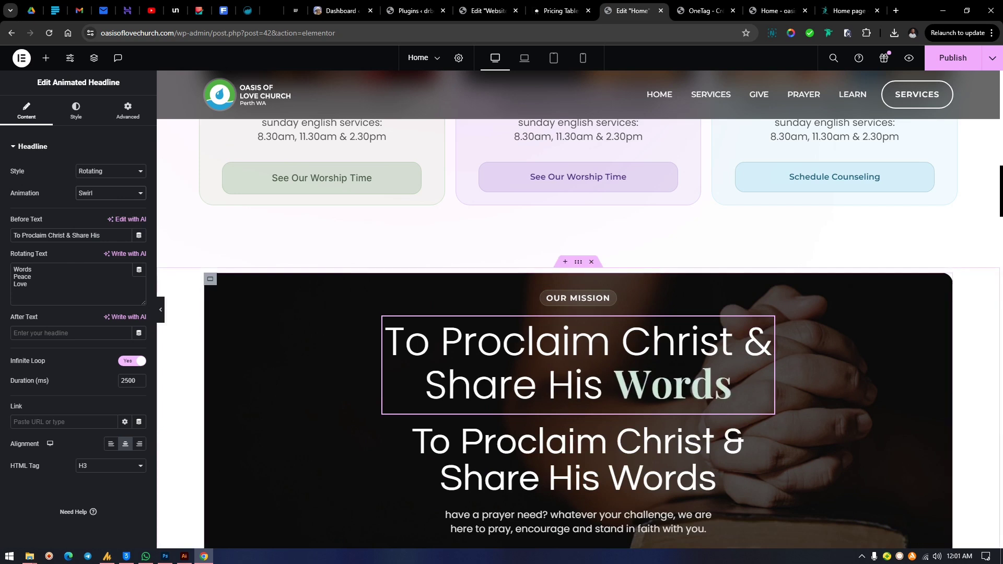
left_click(111, 193)
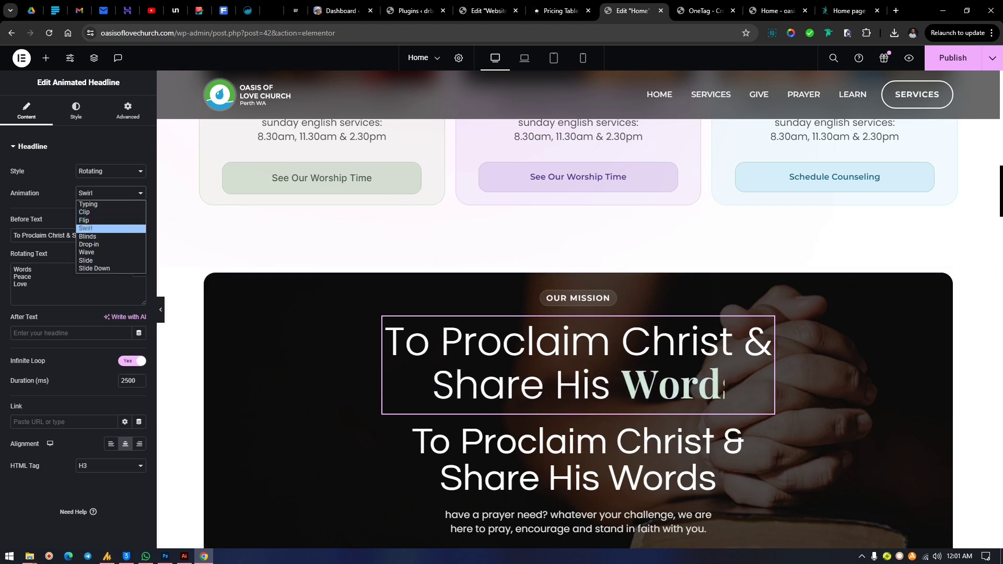
key("Down")
key("Down")
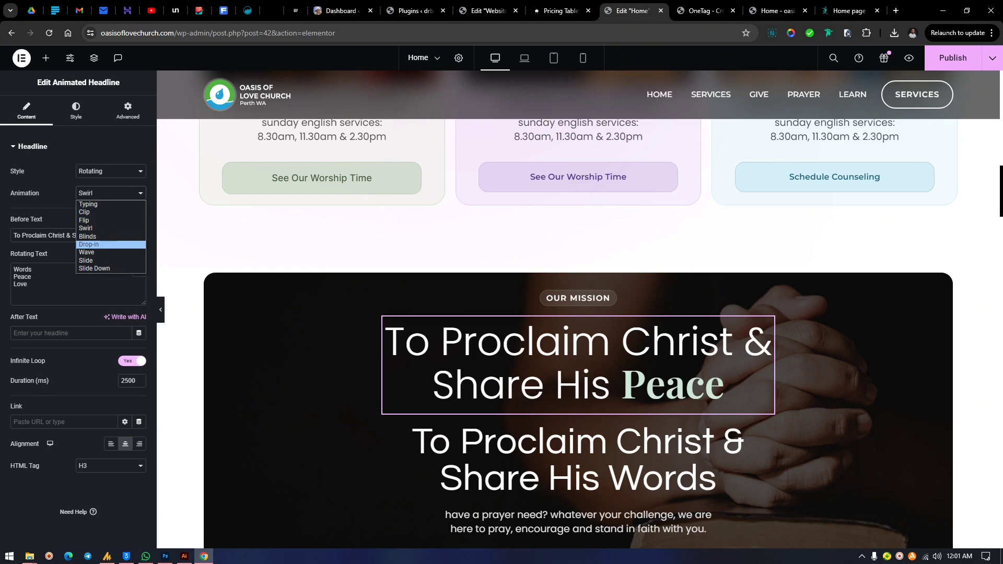
key("Up")
key("Up")
key("Up")
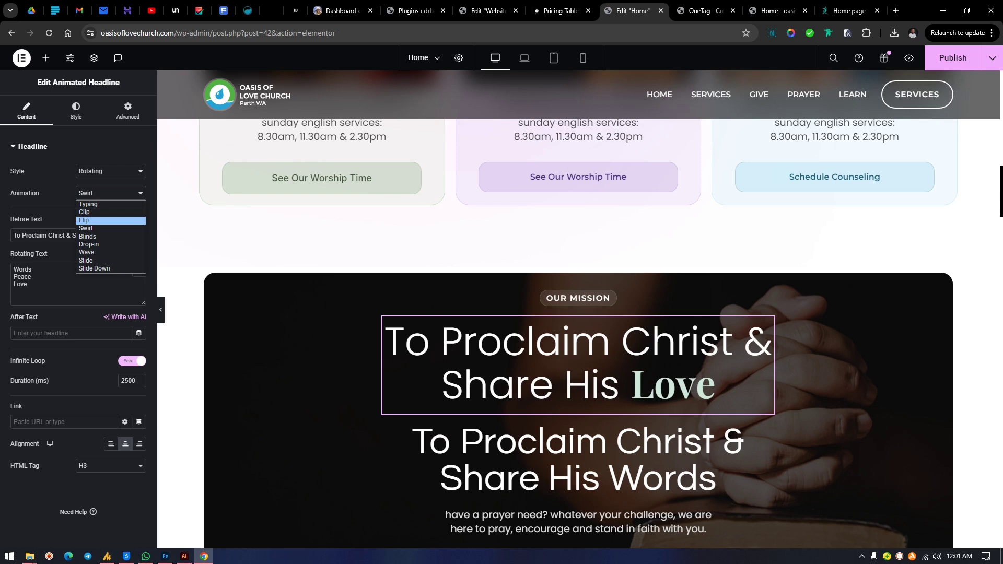
key("Escape")
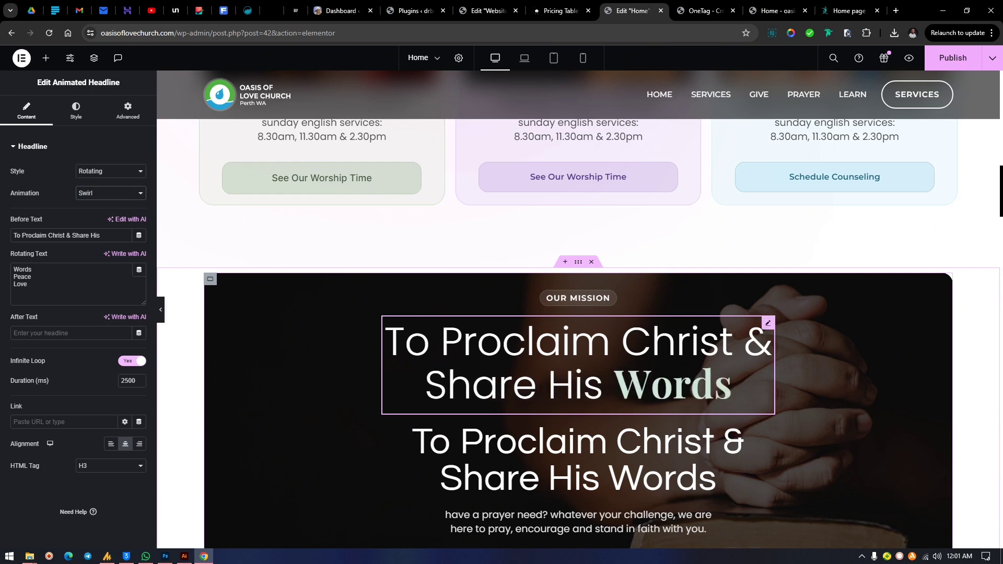
Set the font weight of the headline's animated text to 500 (Medium)
left_click(76, 110)
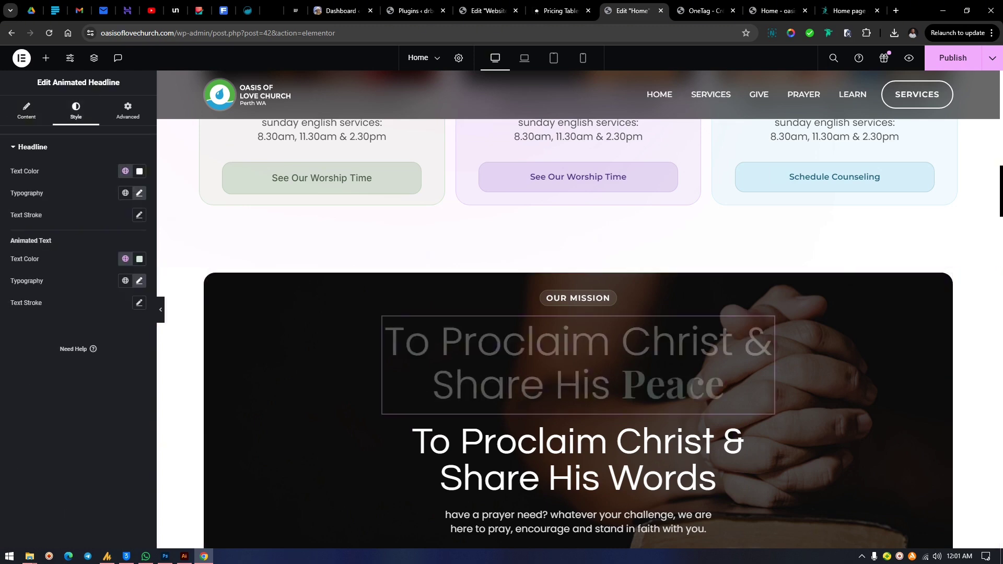
left_click(139, 281)
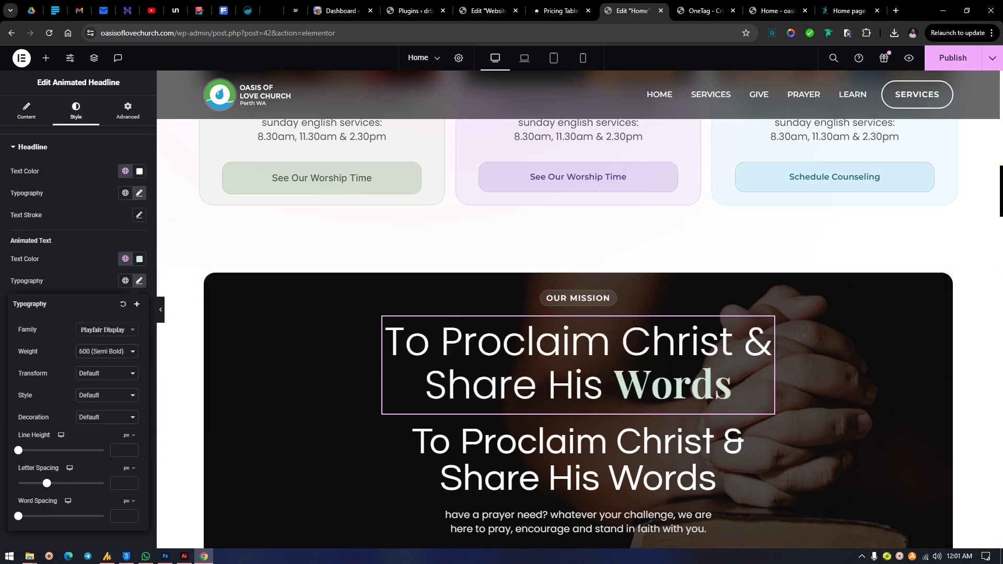
left_click(107, 351)
left_click(107, 395)
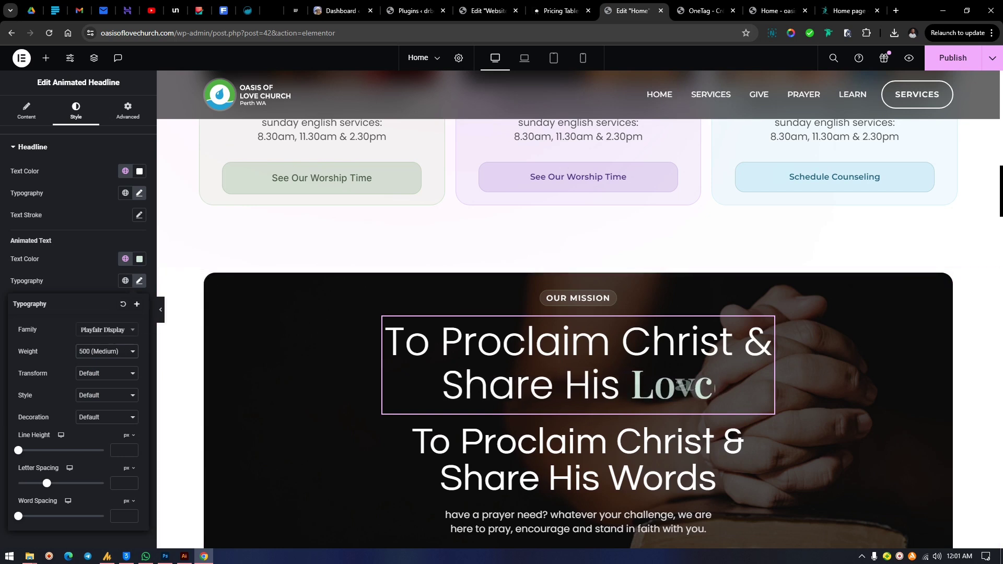
left_click(107, 329)
left_click(139, 281)
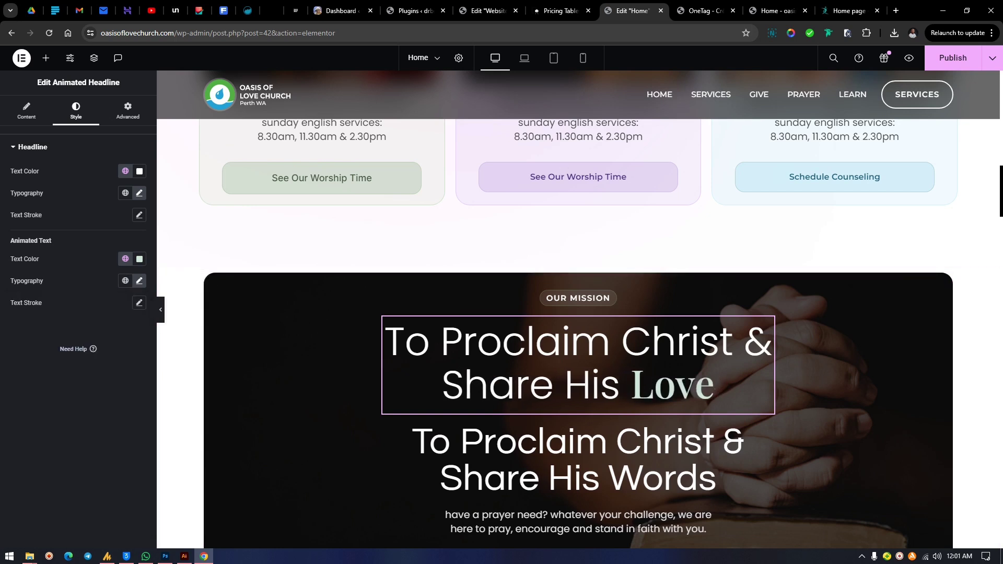
left_click(139, 280)
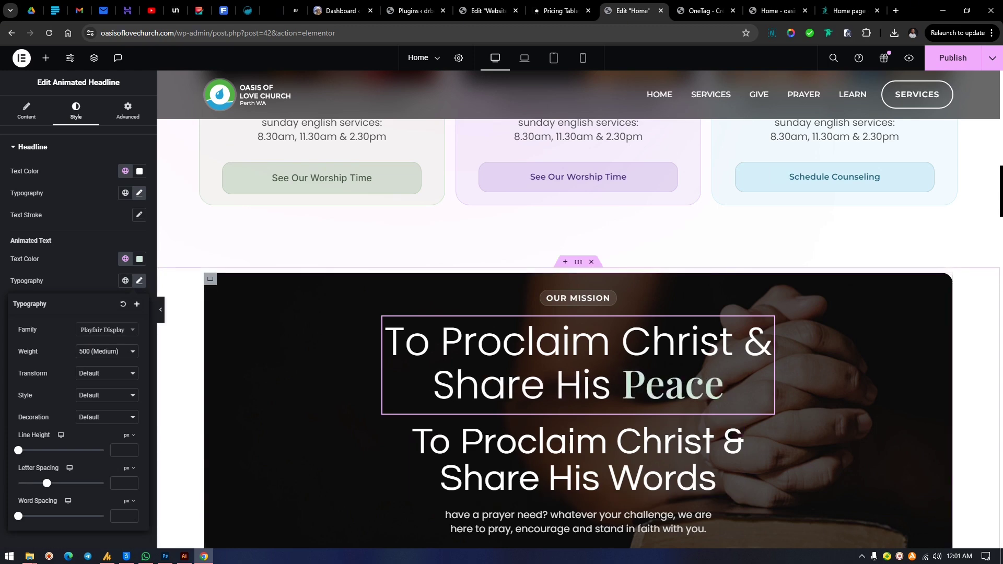
Set the animated headline's custom width to 80% for the laptop layout
scroll(578, 460, "up", 3)
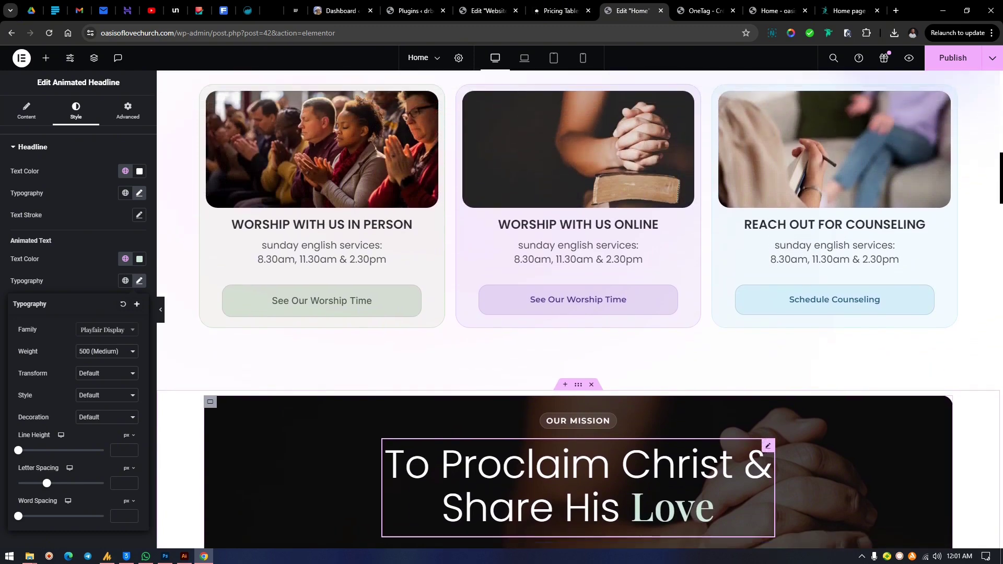
scroll(578, 460, "down", 3)
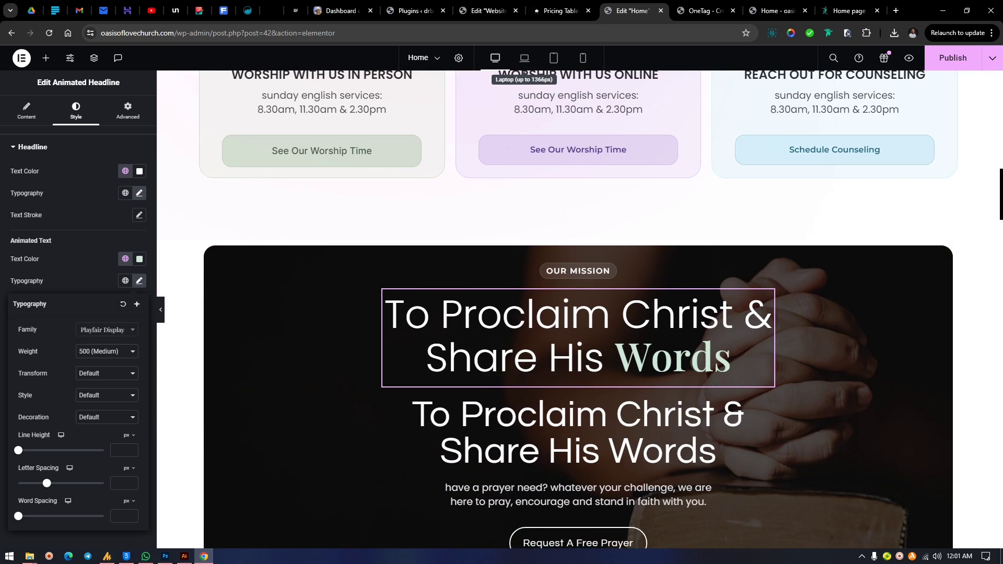
left_click(524, 58)
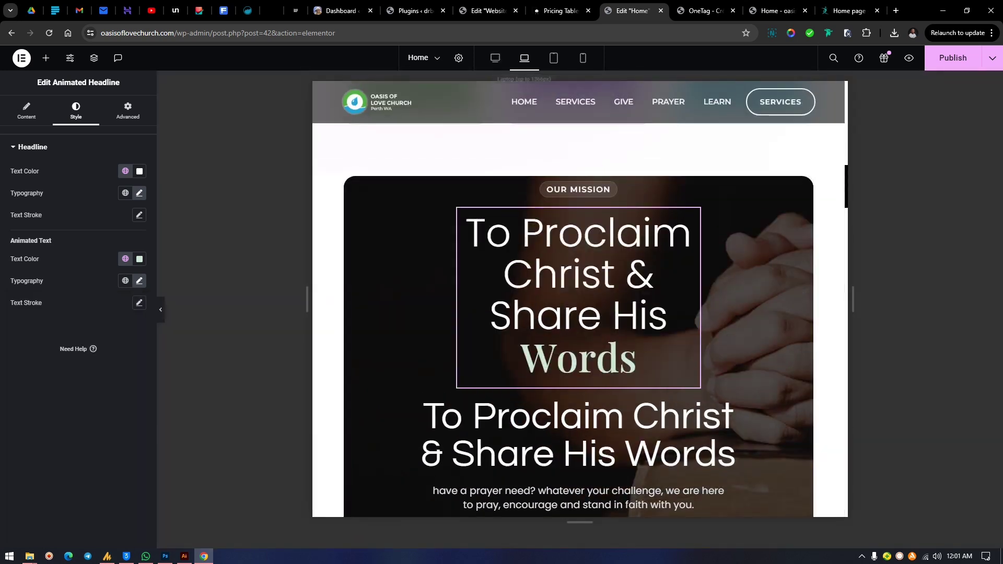
left_click(127, 111)
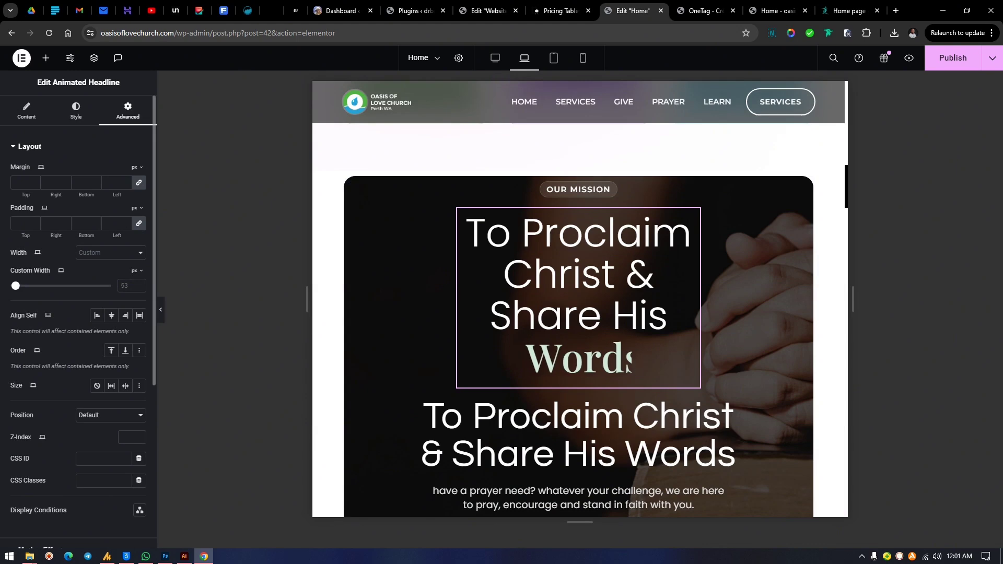
left_click(137, 271)
left_click(133, 286)
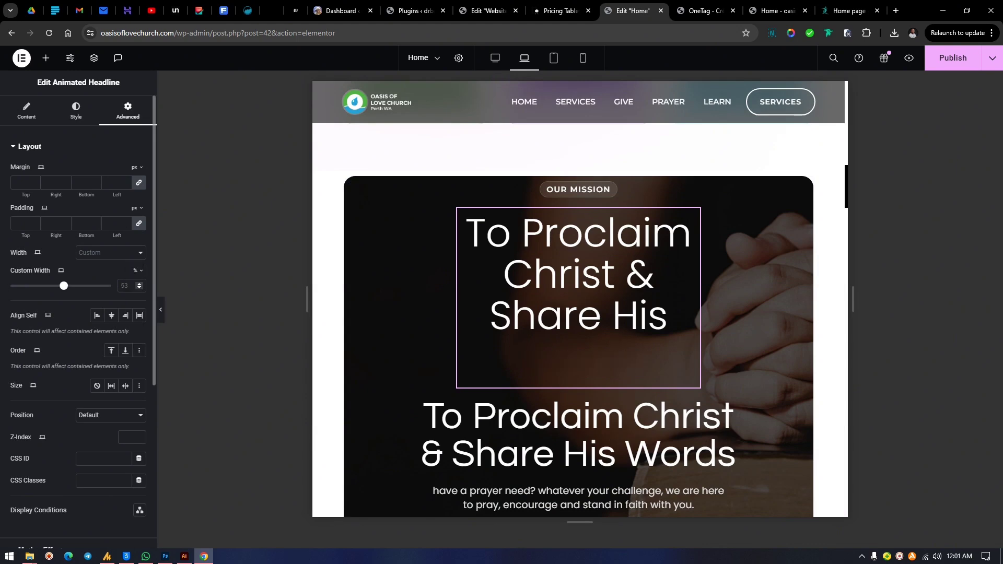
left_click_drag(63, 285, 90, 286)
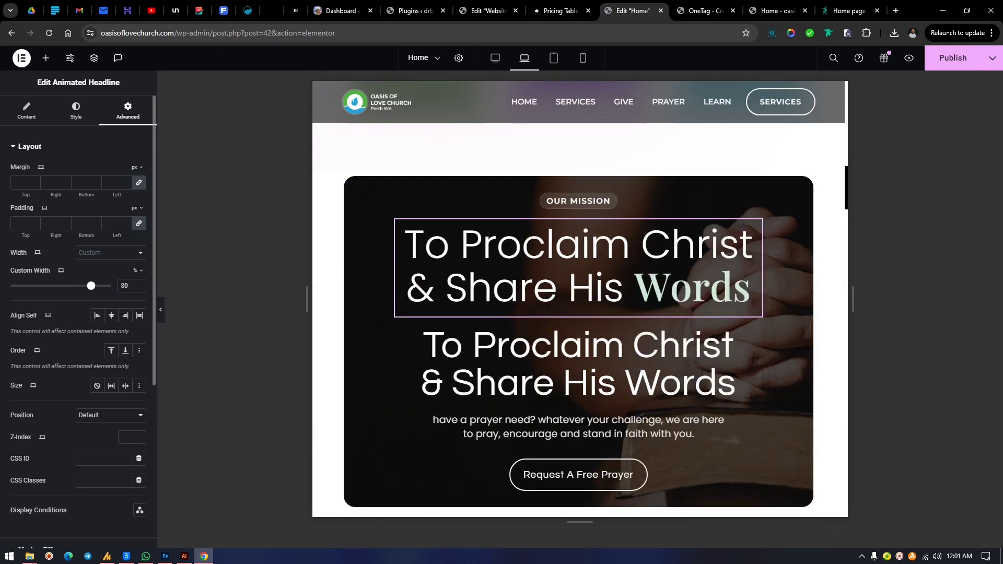
For the tablet layout, set the animated headline's custom width to 93% and its font size to 69 px
left_click(554, 58)
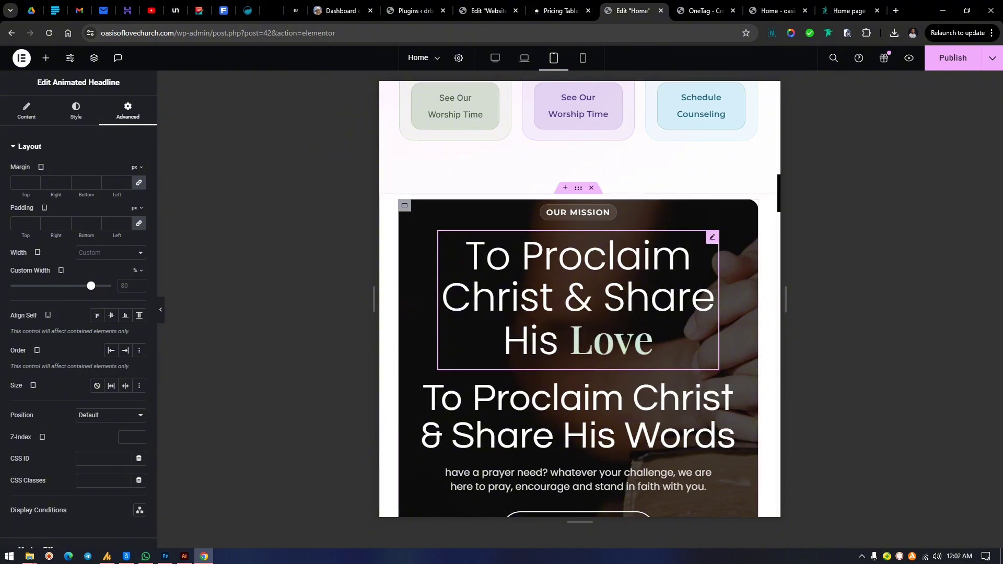
left_click_drag(91, 286, 104, 285)
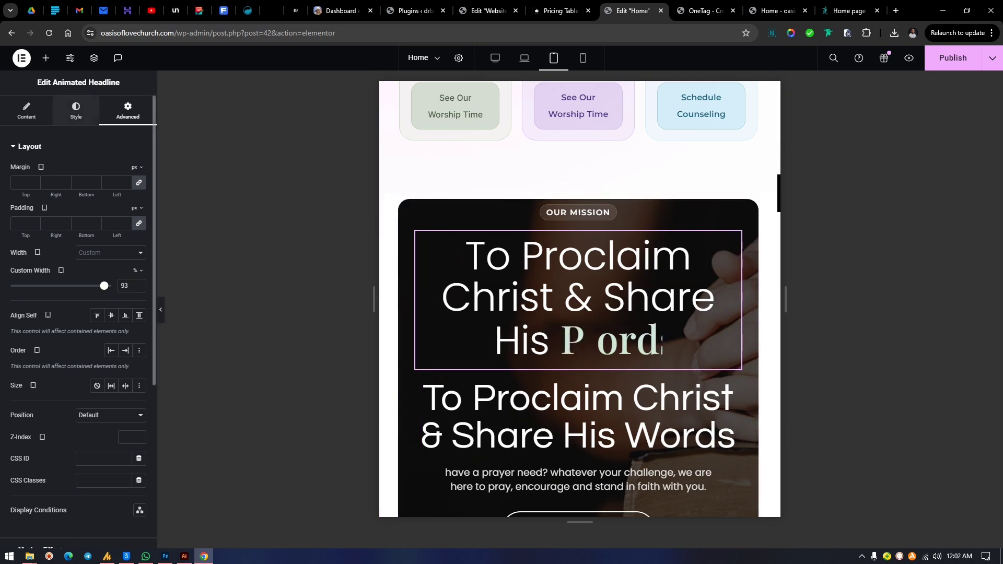
left_click(76, 111)
left_click(139, 193)
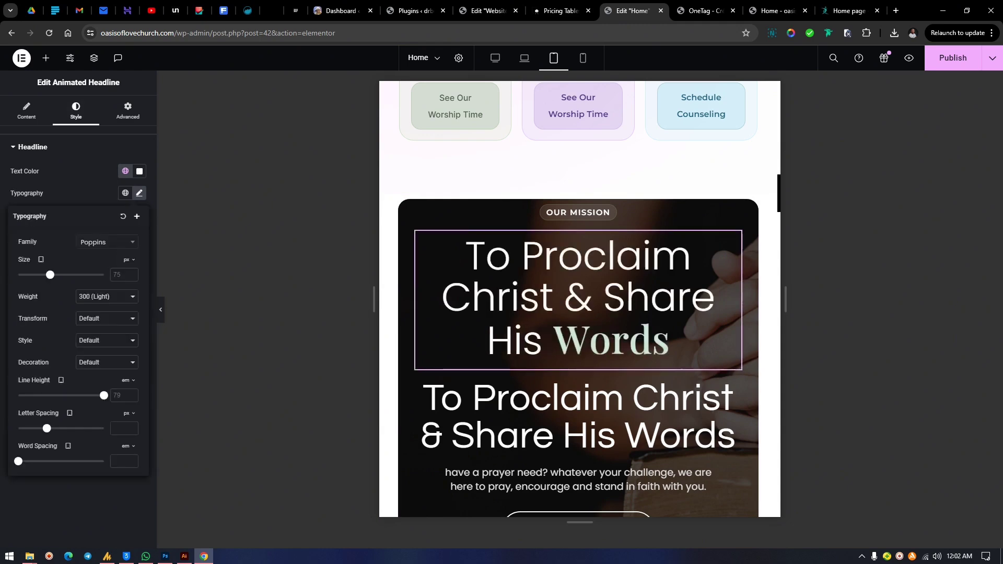
left_click_drag(50, 275, 46, 275)
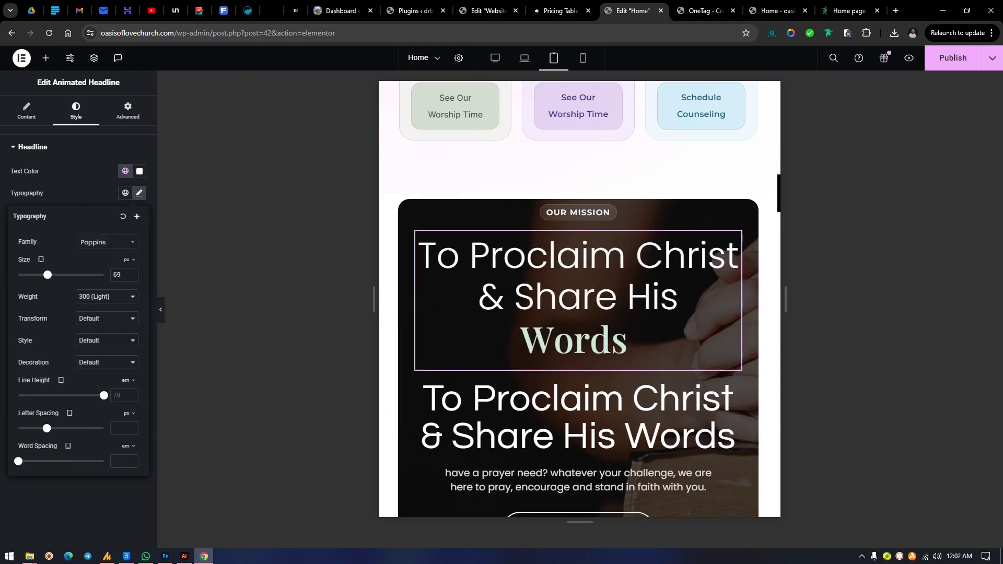
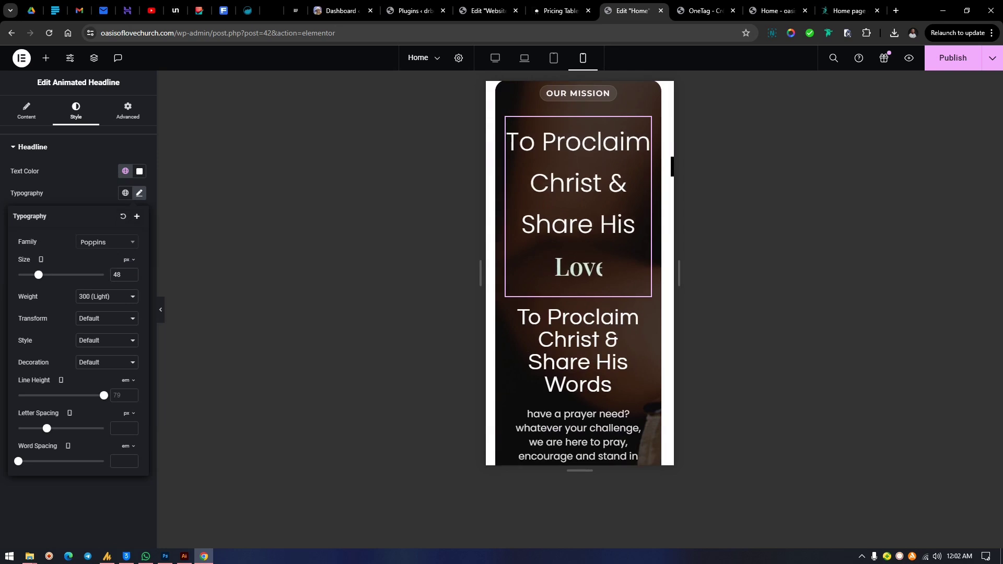
Set the headline's line height to 1.2 em for the mobile layout, trying 1.1 em as well
left_click_drag(104, 396, 28, 395)
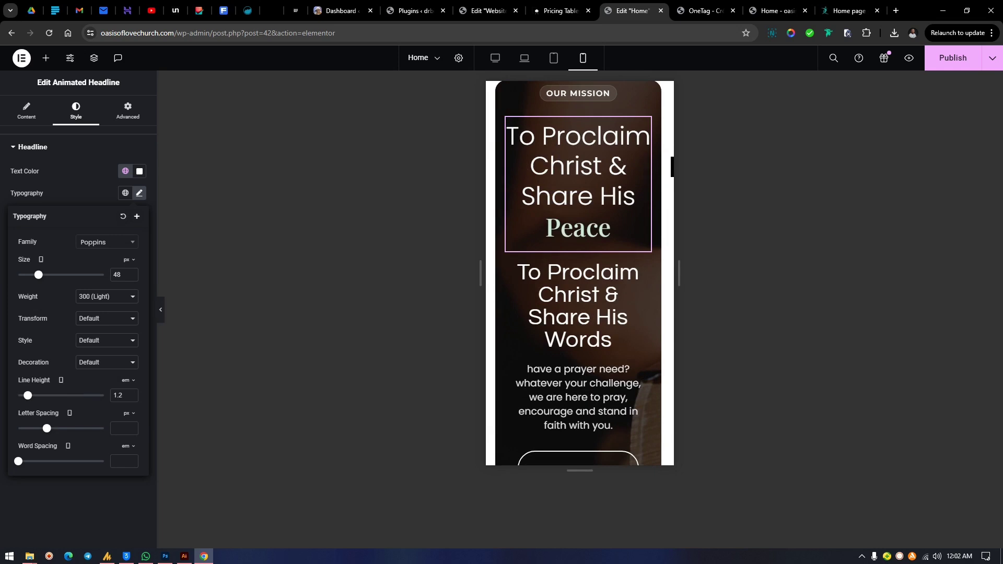
key("BackSpace")
type("1")
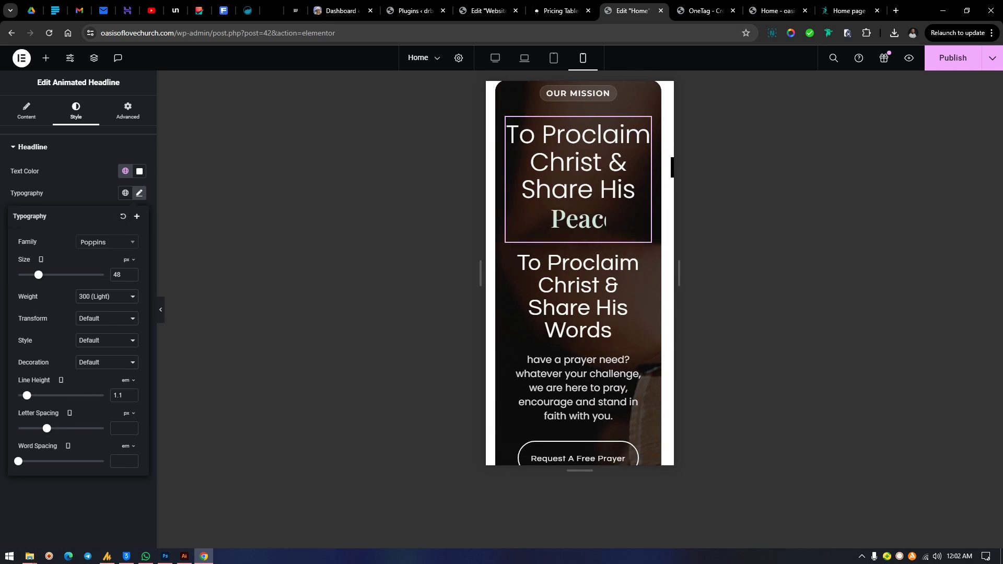
key("BackSpace")
type("2")
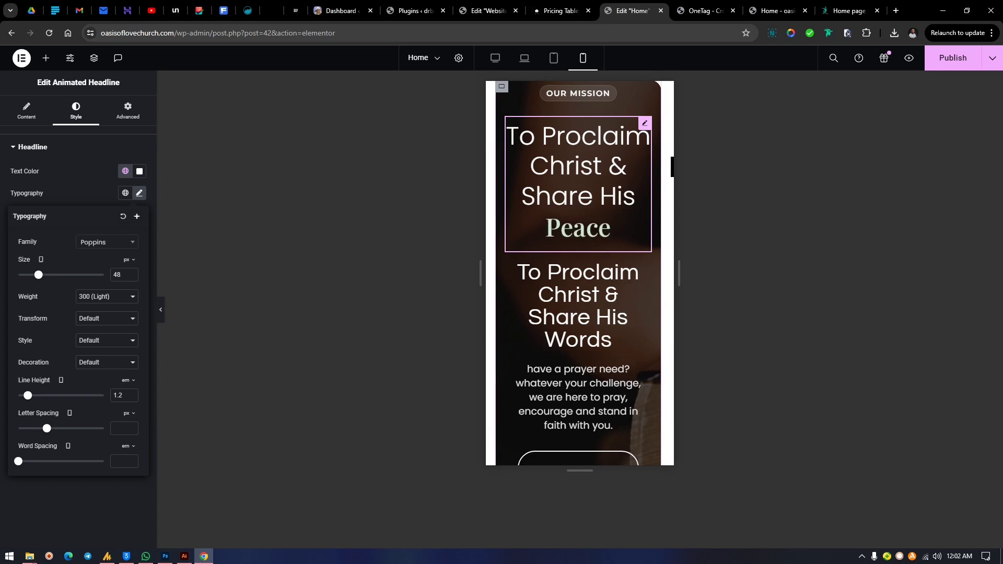
Examine the rotating headlines of the OneTag and Your Wellness Clinic pages at narrow width with the developer tools, and return to the Home page editor
left_click(699, 10)
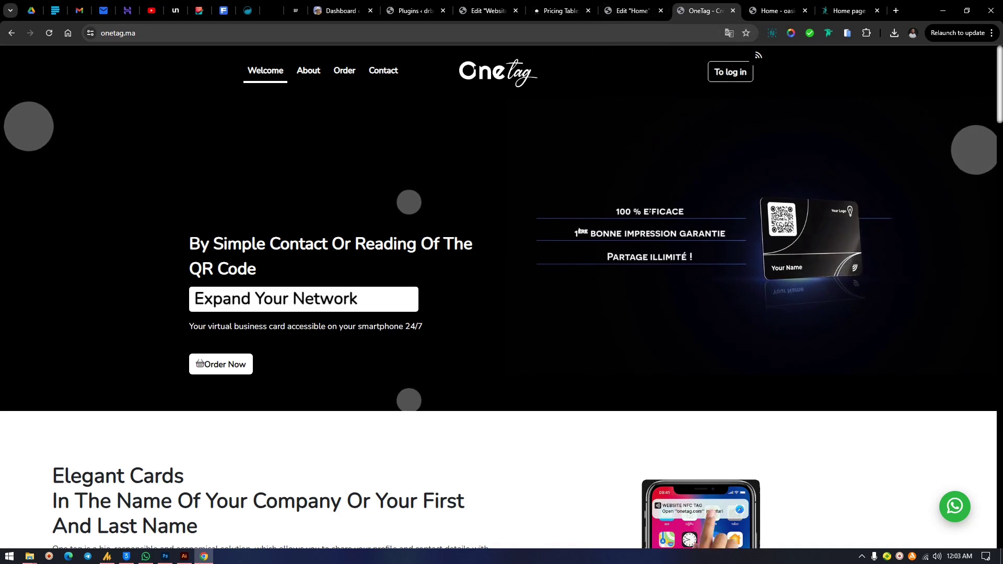
right_click(476, 45)
left_click(511, 304)
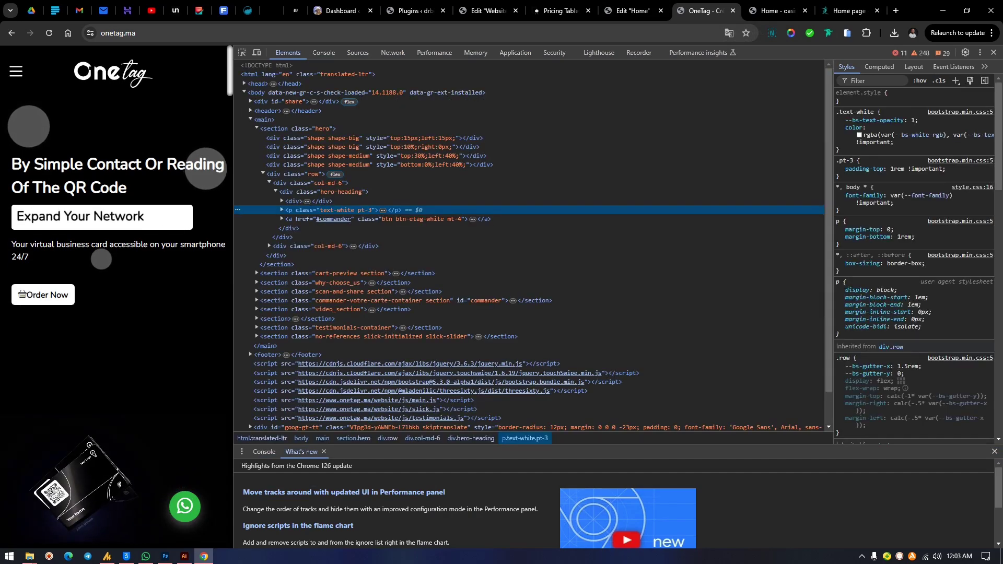
key("ctrl+Tab")
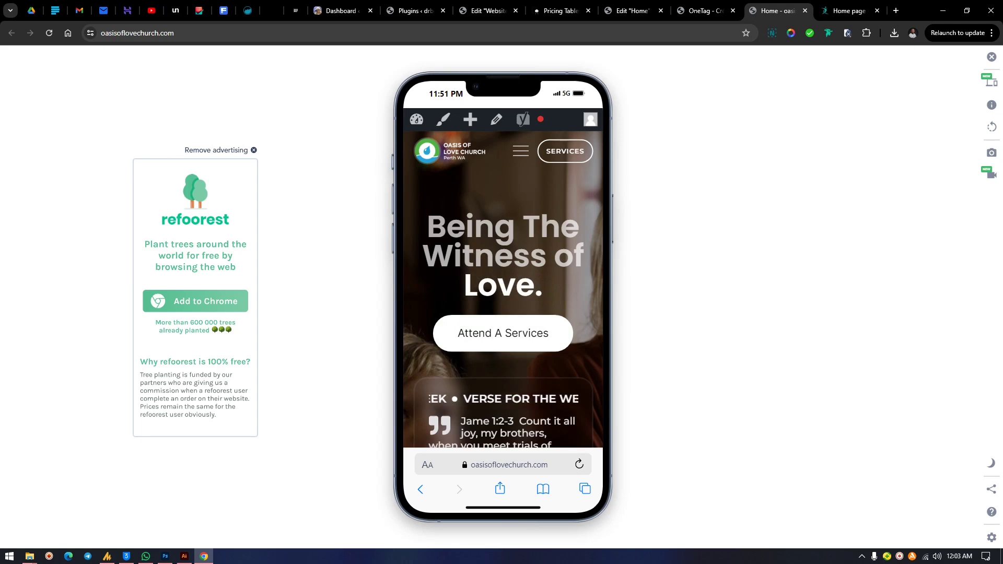
key("ctrl+Tab")
right_click(611, 190)
left_click(648, 451)
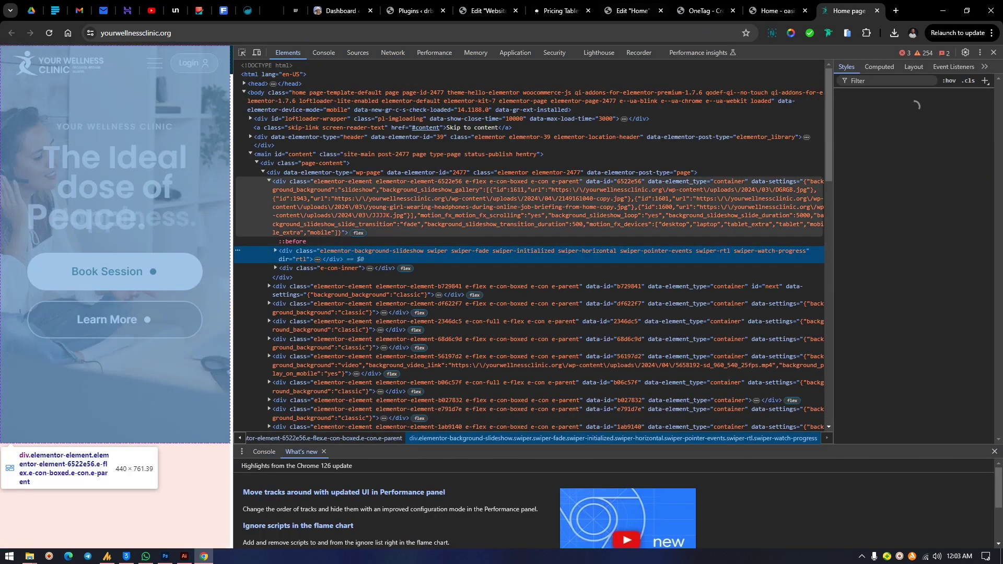
left_click(630, 11)
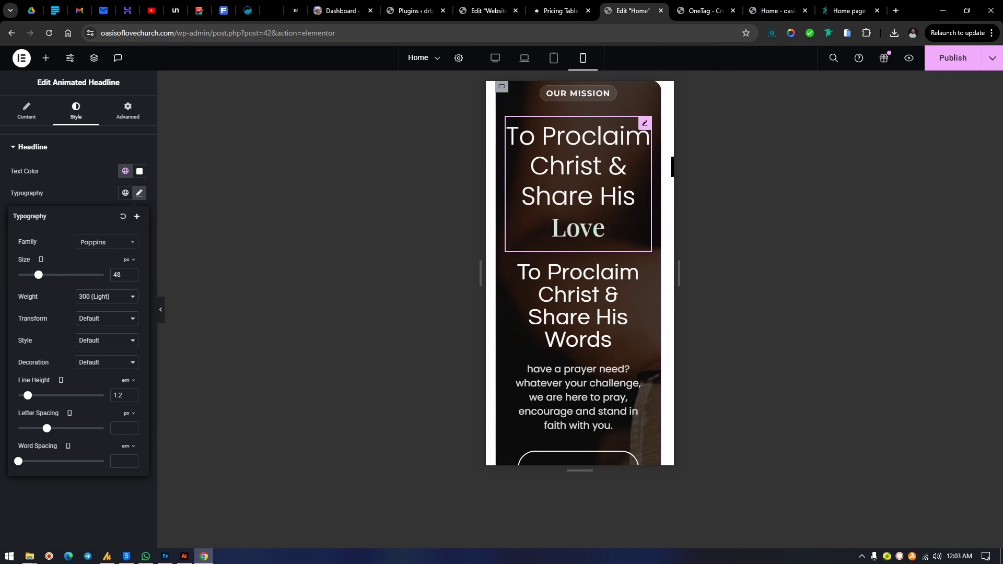
Try mobile font sizes of 36 px and 25 px for the animated headline
left_click_drag(38, 274, 32, 274)
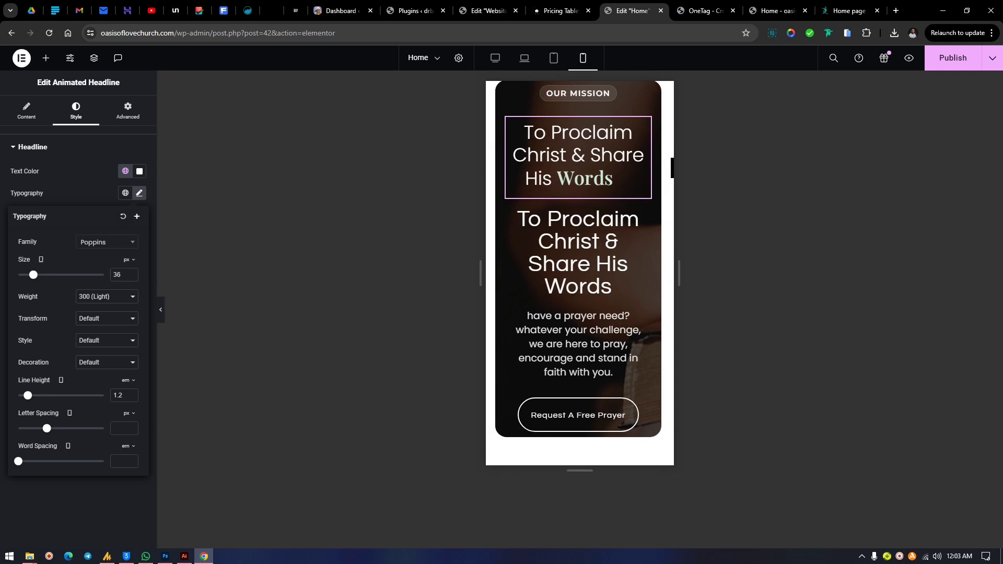
type("25")
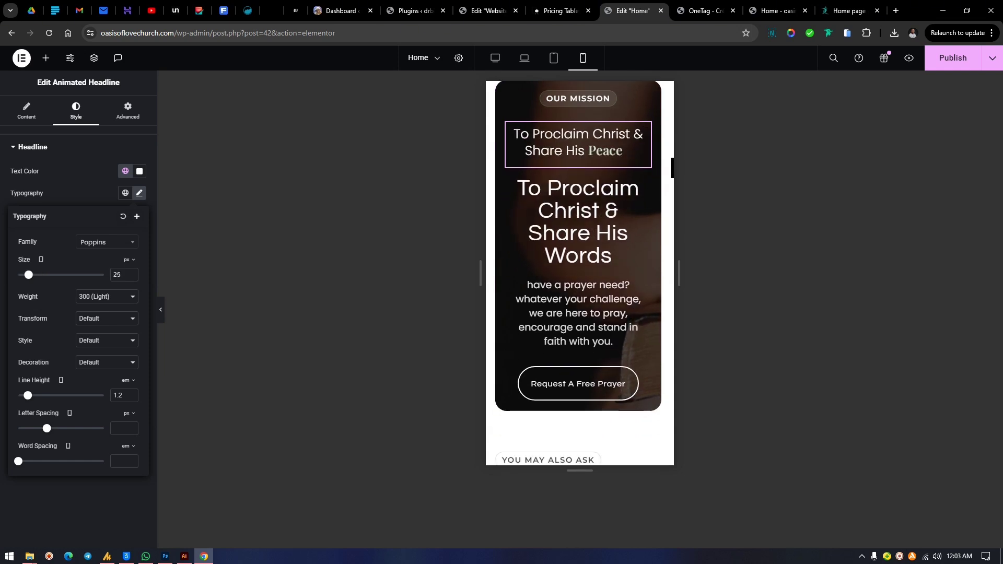
Close the developer tools on the OneTag page and check the hero headline in the church site's phone preview
left_click(557, 10)
key("ctrl+Tab")
key("ctrl+Tab")
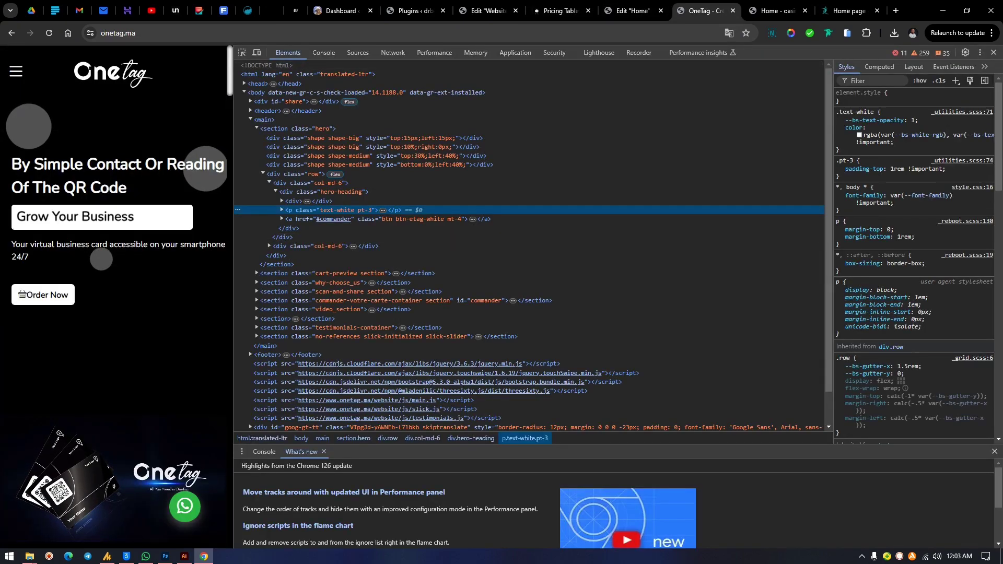
key("F12")
key("ctrl+Tab")
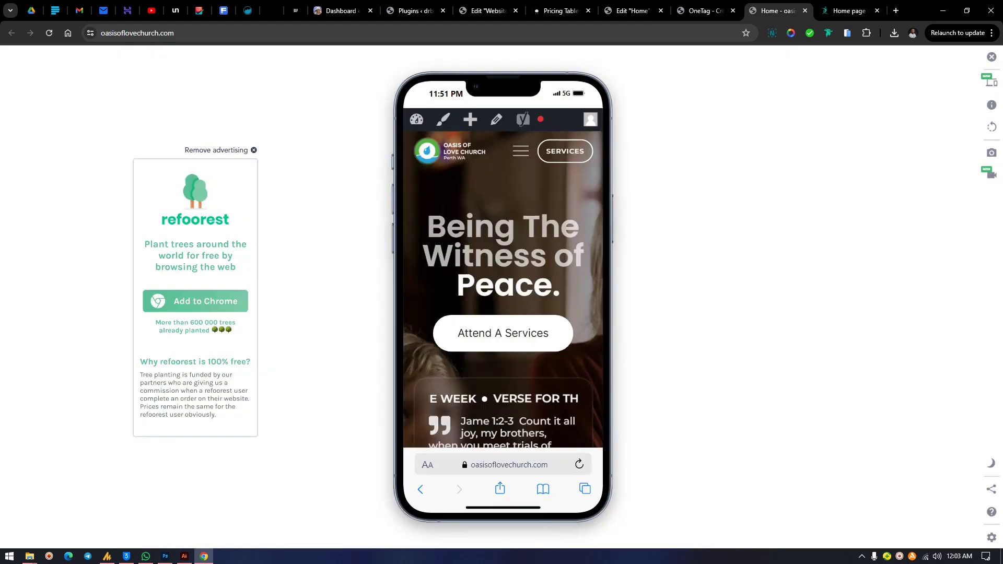
key("ctrl+shift+Tab")
key("ctrl+shift+Tab")
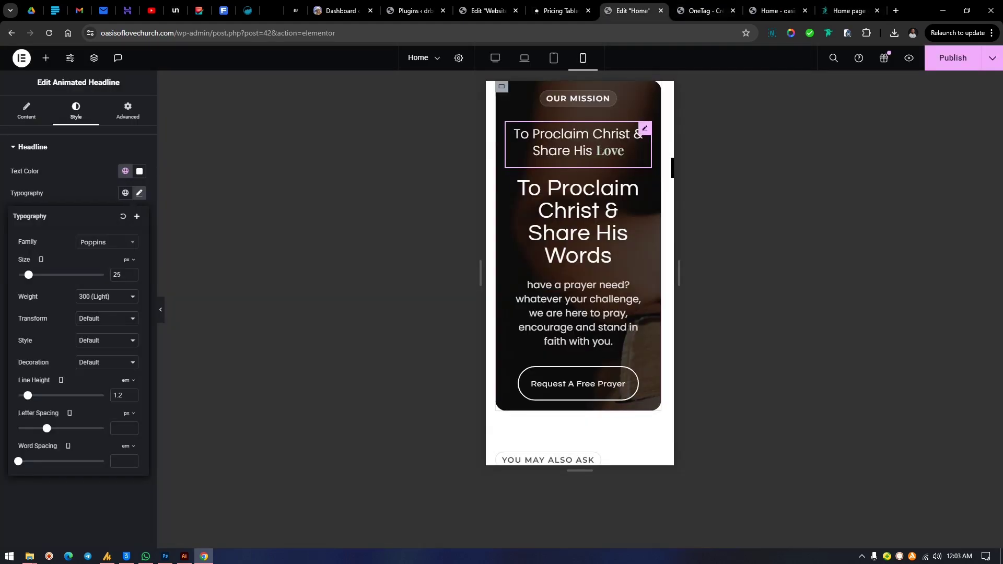
Increase the animated headline's mobile font size to 37 px
key("Up")
key("Up")
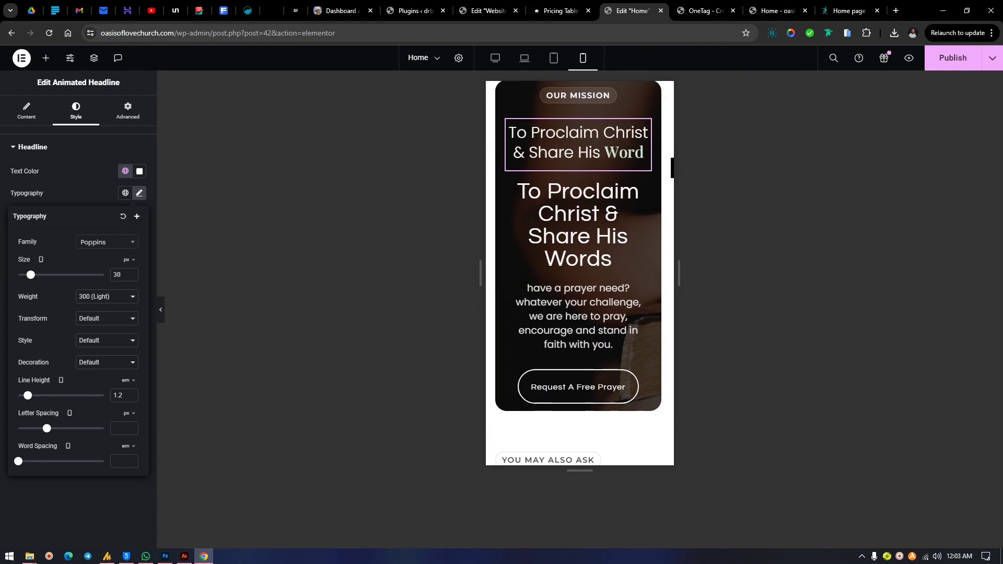
key("Up")
key("Up")
key("Up")
key("Up")
key("Up")
key("Up")
key("Up")
key("Up")
key("Up")
key("Up")
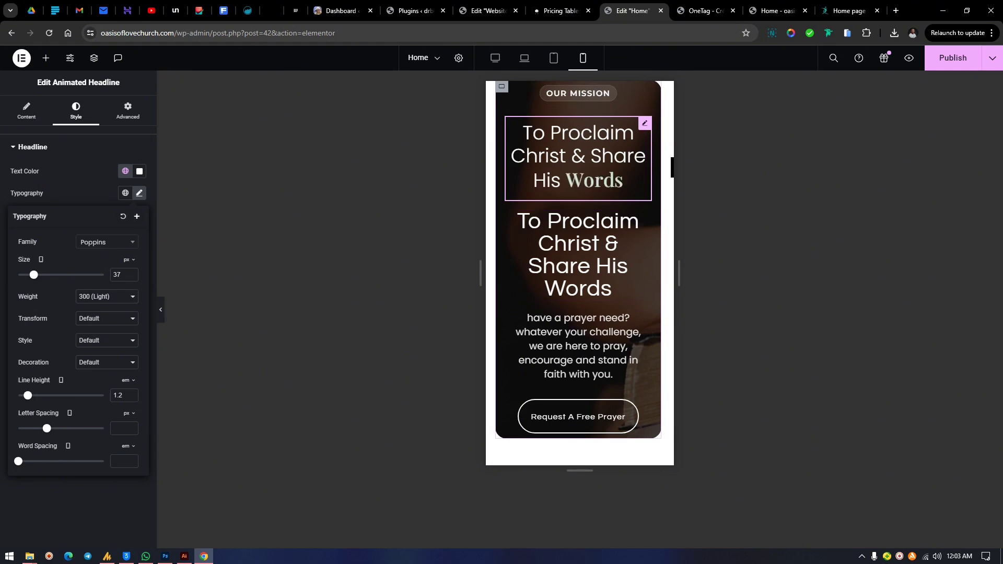
Replace the first rotating word, "Words", with an overlong "Wonderful" padded with extra letters
left_click(26, 110)
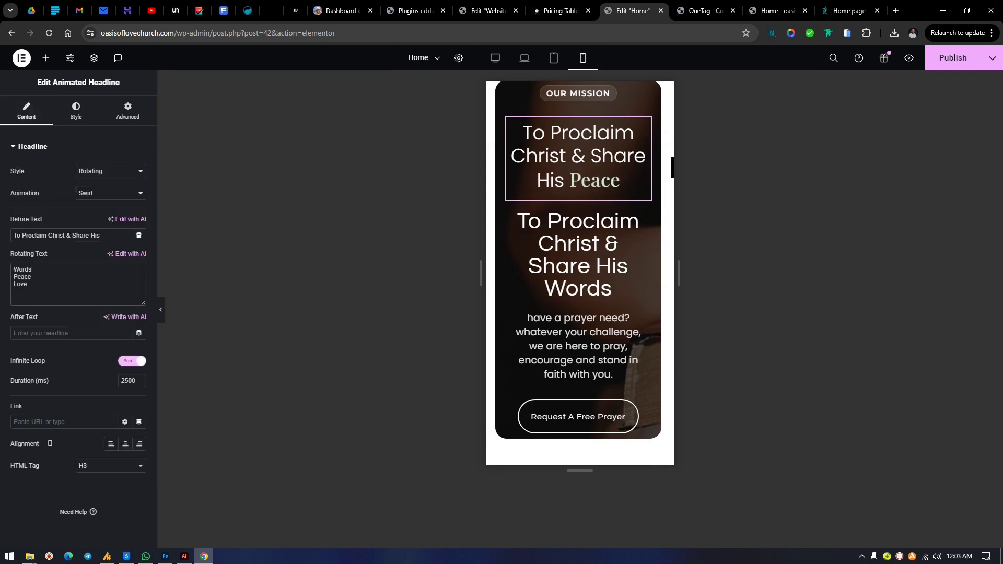
key("BackSpace")
type("n")
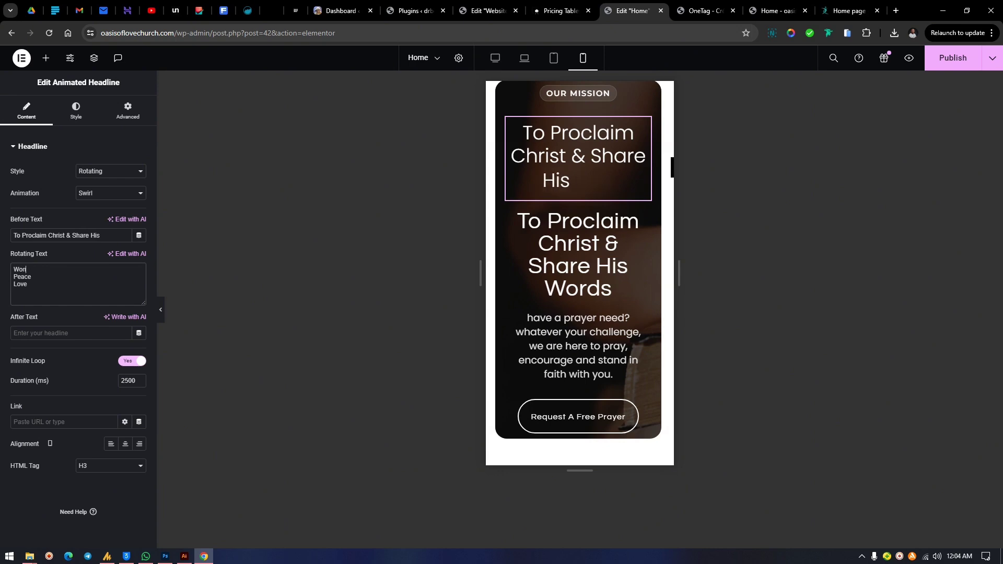
type("derfullll")
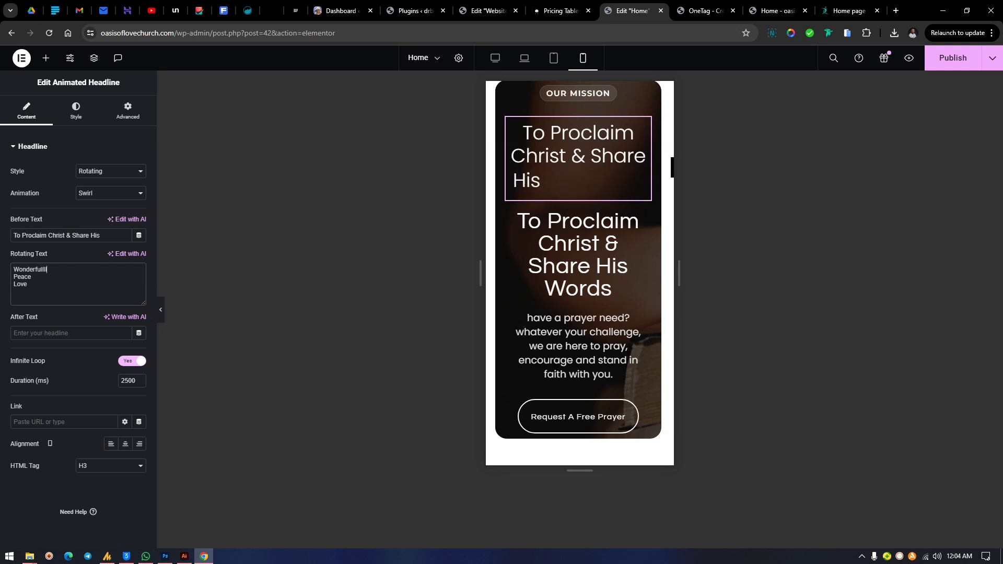
type("hhdd")
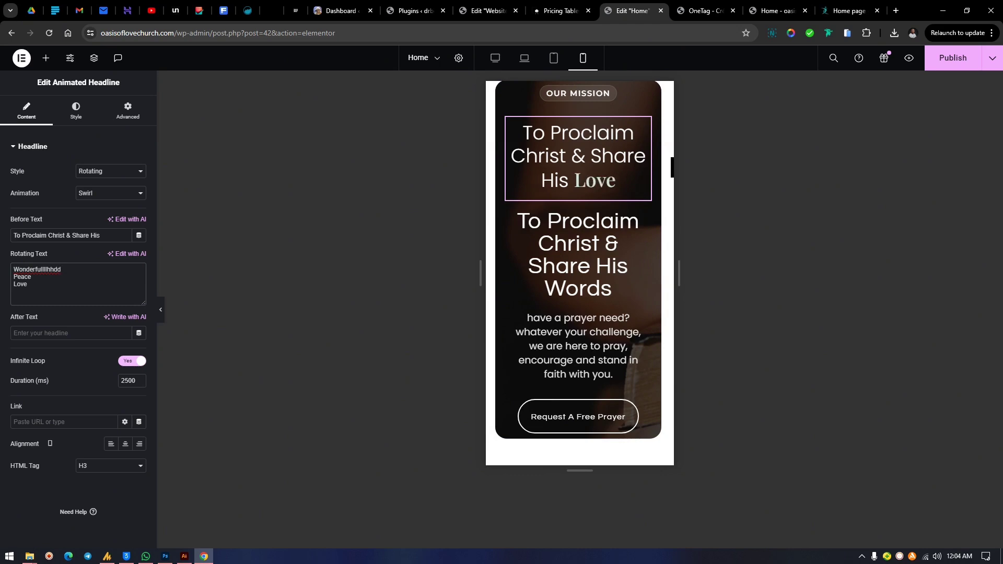
Trim the extra letters from the first rotating word so it reads "Wonderful"
scroll(578, 256, "up", 1)
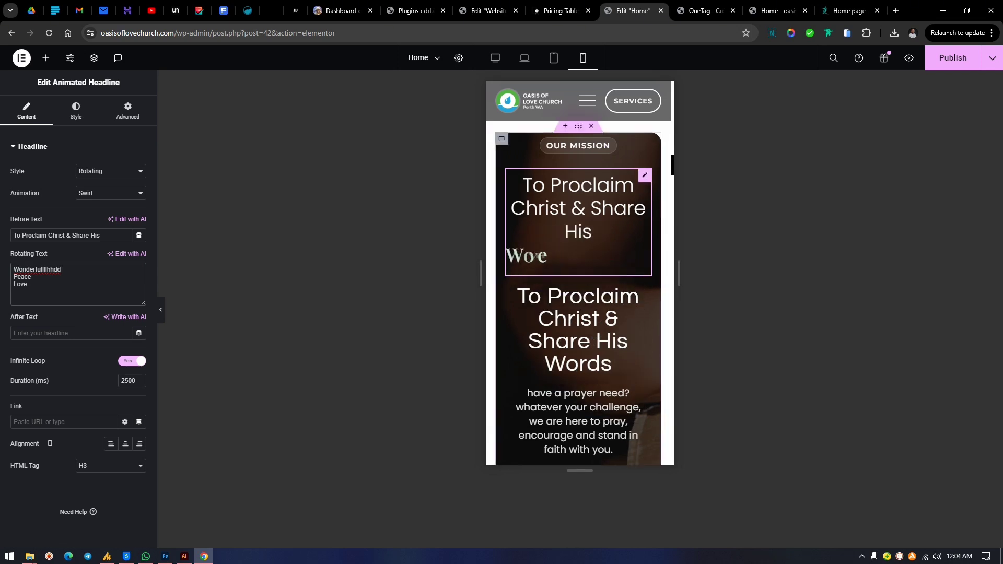
key("BackSpace")
key("BackSpace")
key("BackSpace")
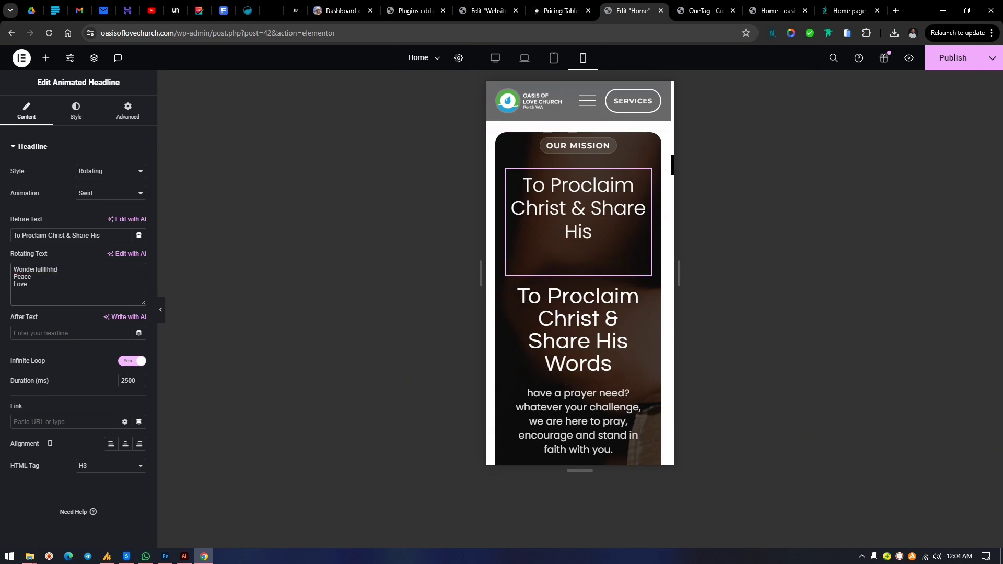
key("BackSpace")
key("BackSpace")
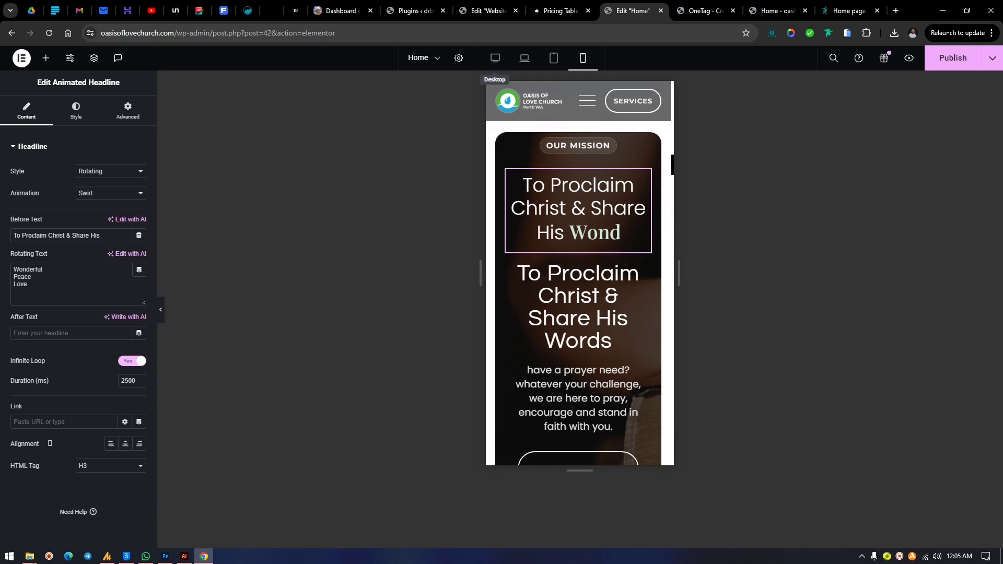
Switch the editor to the desktop preview and compare the mission section's static heading with the animated headline
left_click(494, 57)
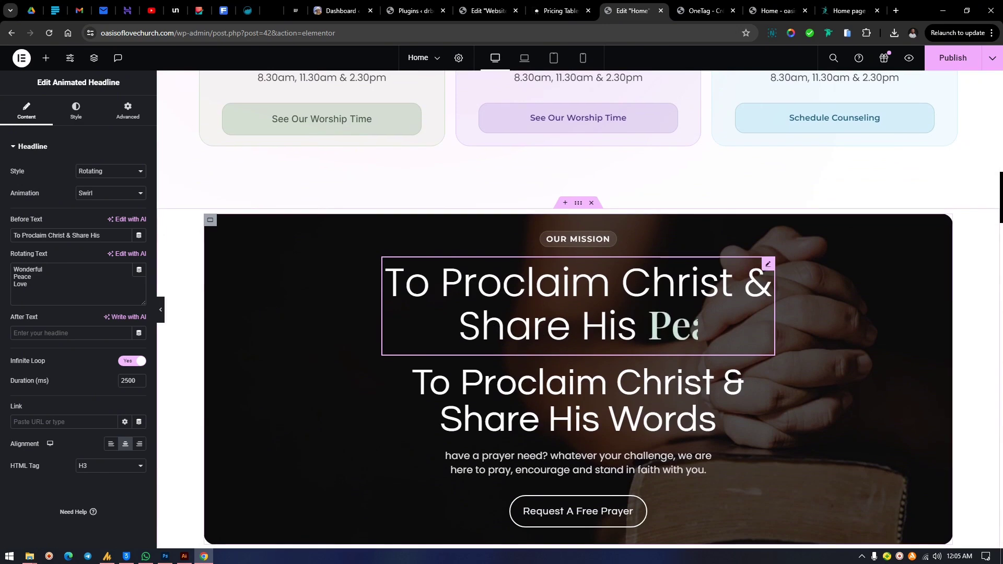
left_click(717, 420)
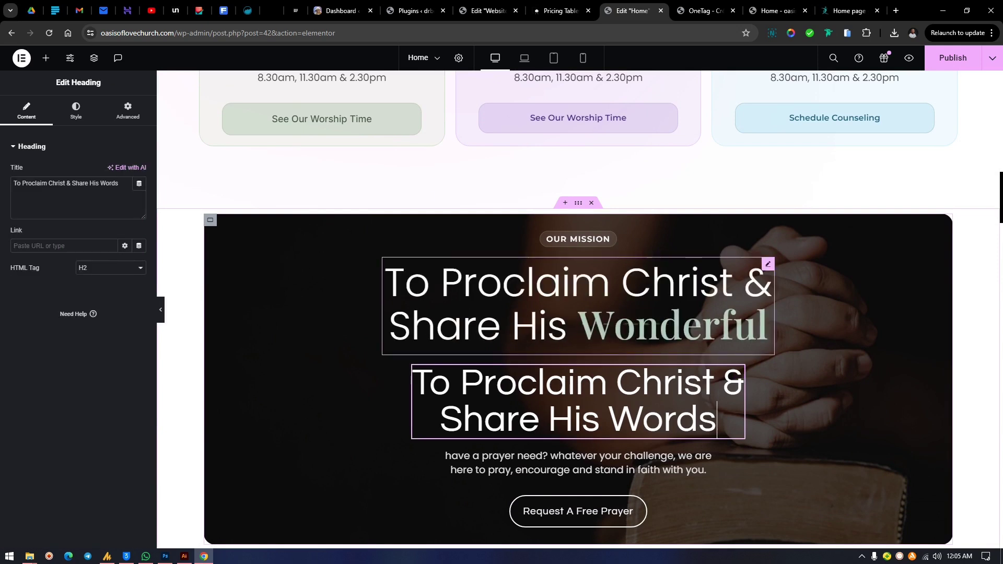
left_click(715, 330)
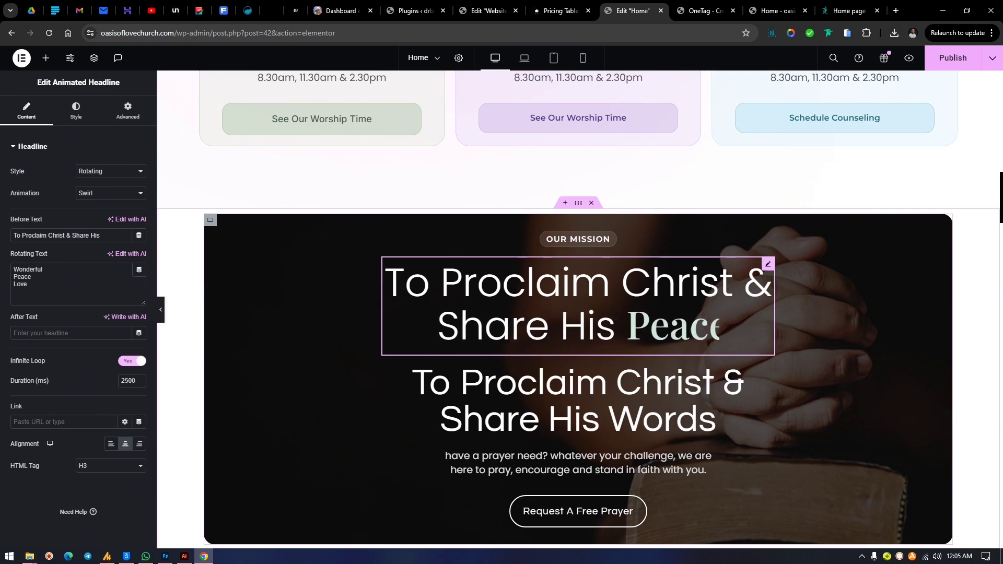
Go to the Your Wellness Clinic page, close its developer tools and check the rotating hero headline at desktop width
key("ctrl+Tab")
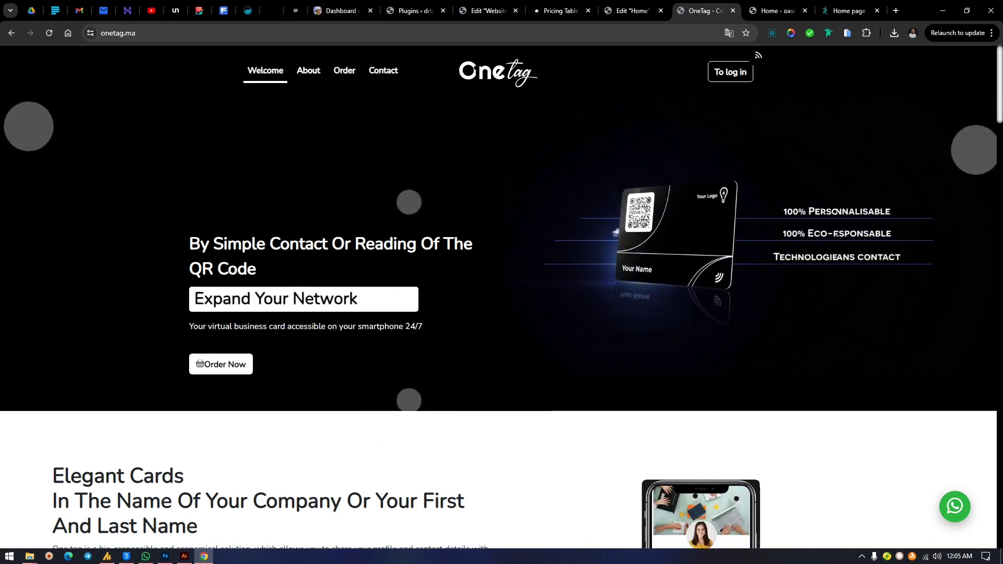
key("ctrl+Tab")
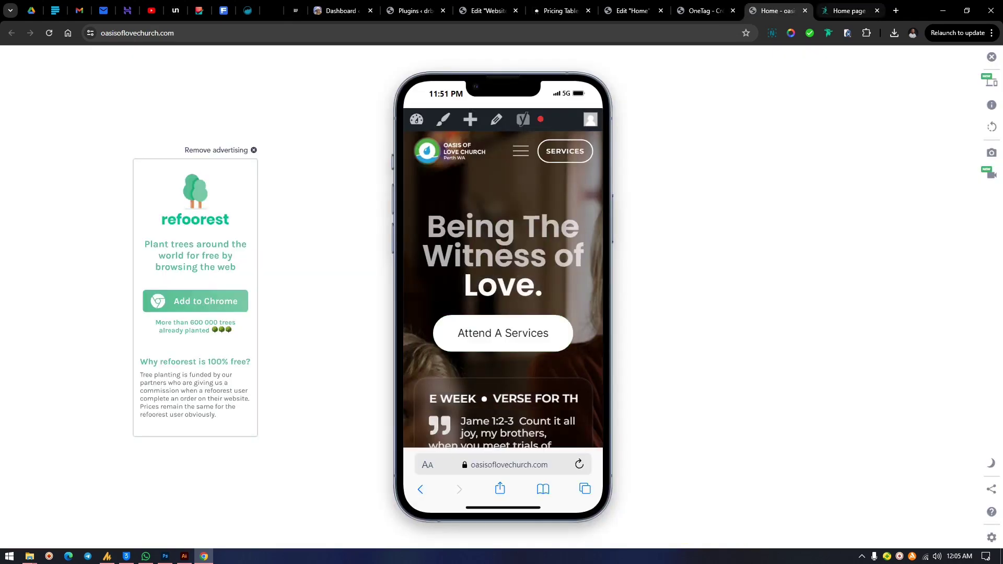
key("ctrl+Tab")
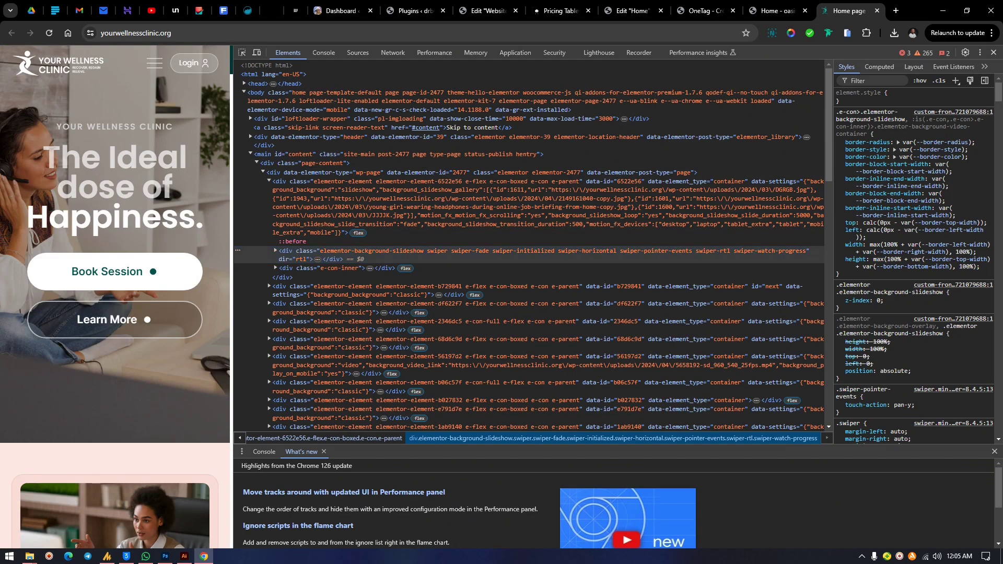
key("F12")
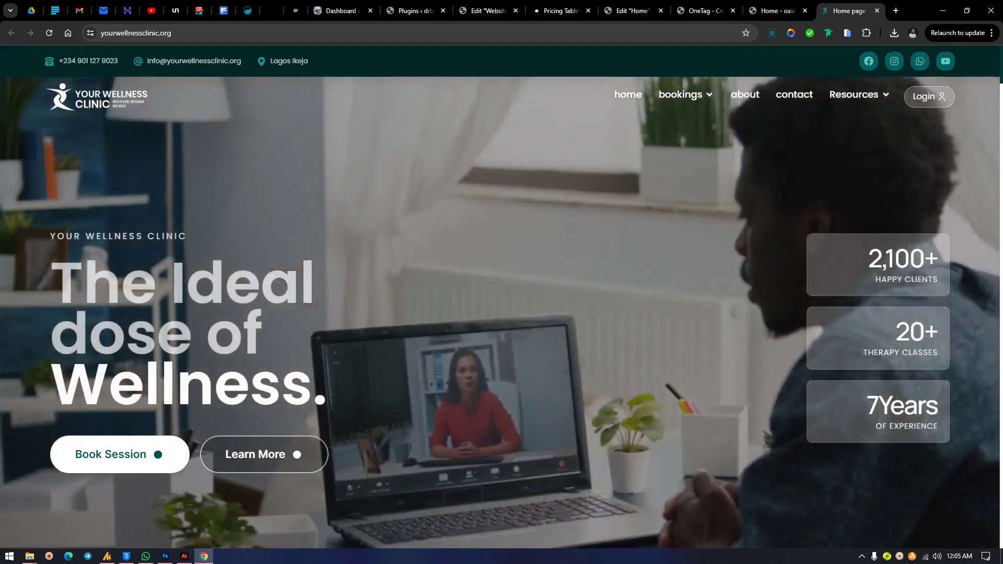
left_click_drag(160, 386, 51, 277)
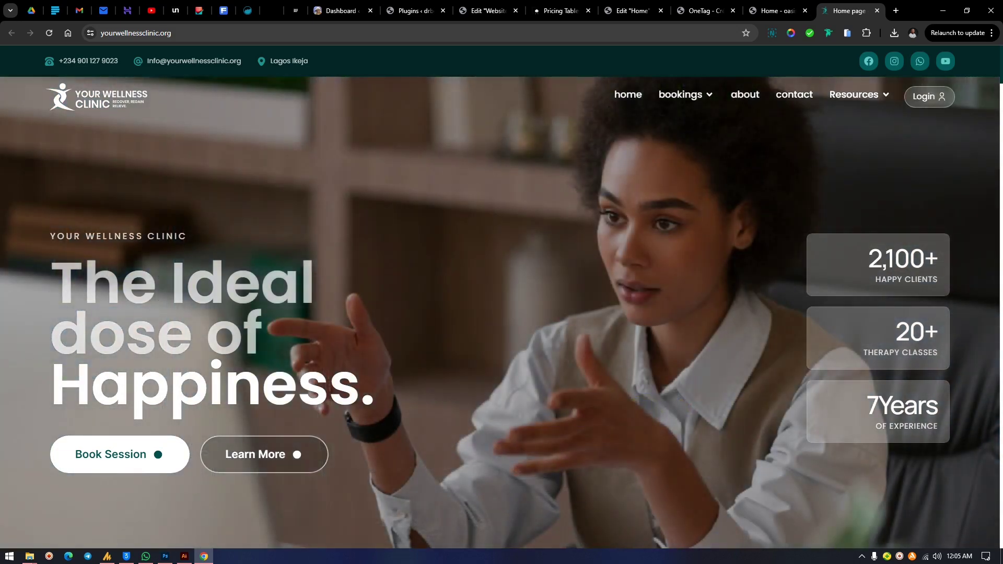
Revisit the church page editor and look over the wellness clinic home page from the hero to the therapy cards and back
left_click(631, 11)
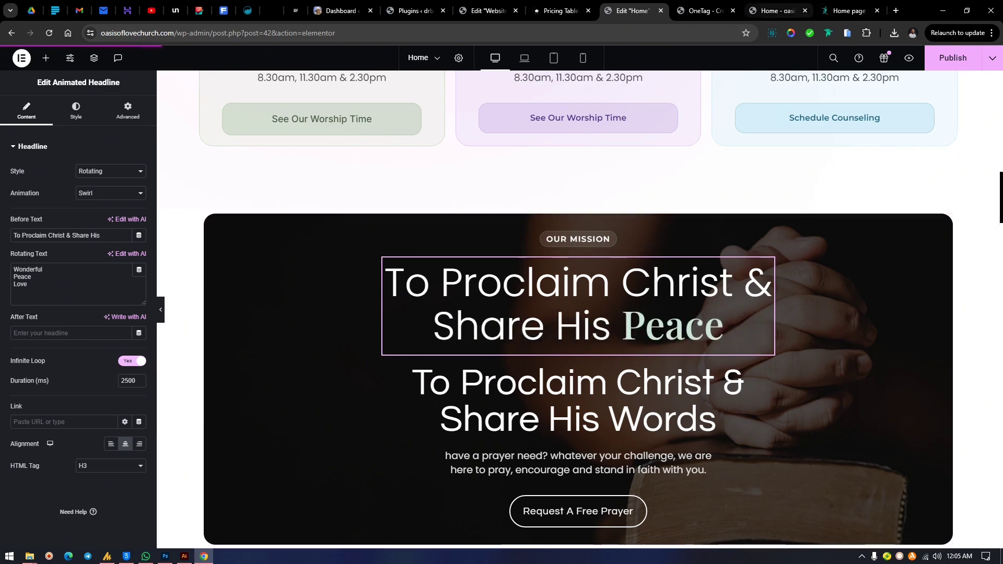
left_click(774, 10)
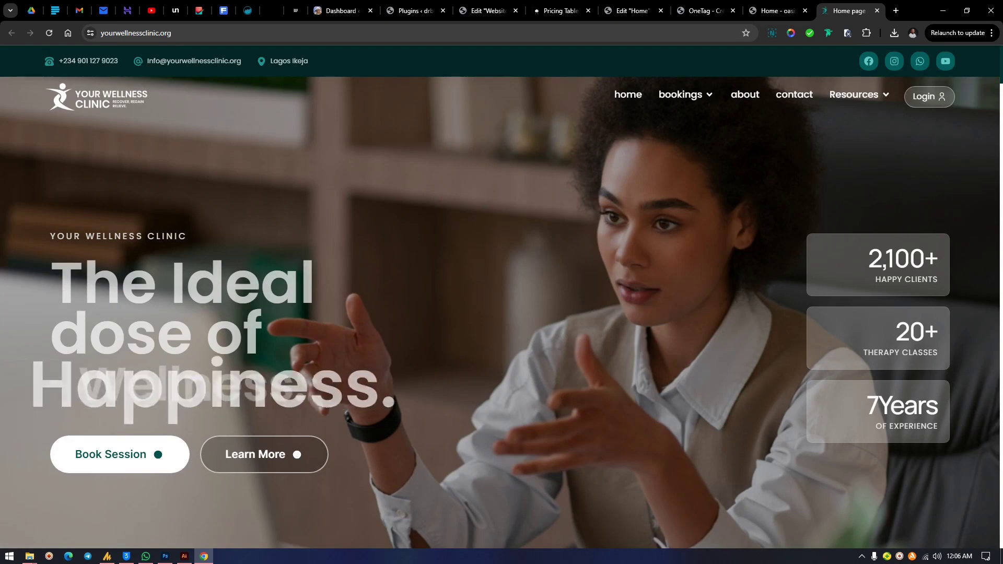
scroll(499, 297, "down", 2)
scroll(501, 297, "down", 5)
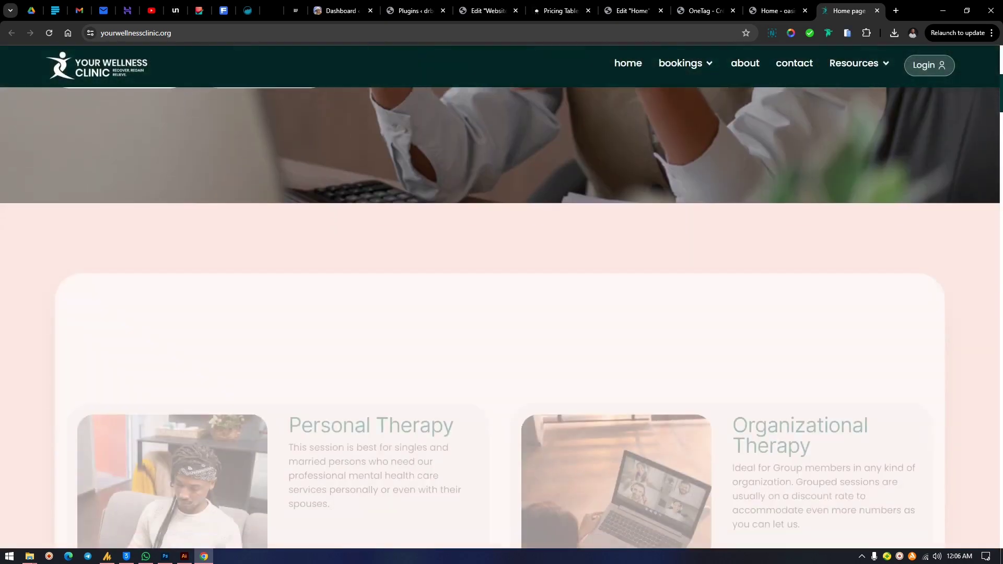
scroll(501, 296, "up", 8)
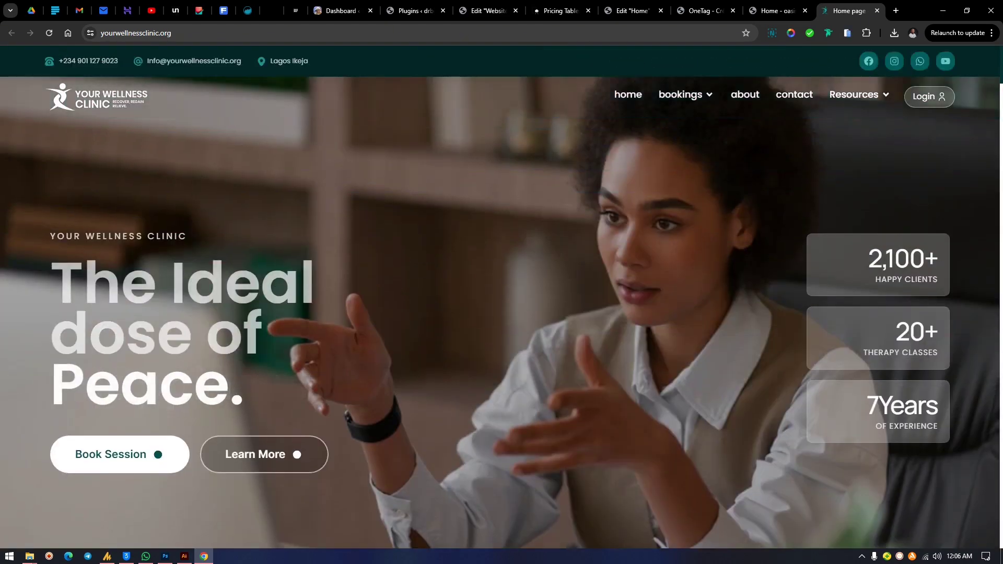